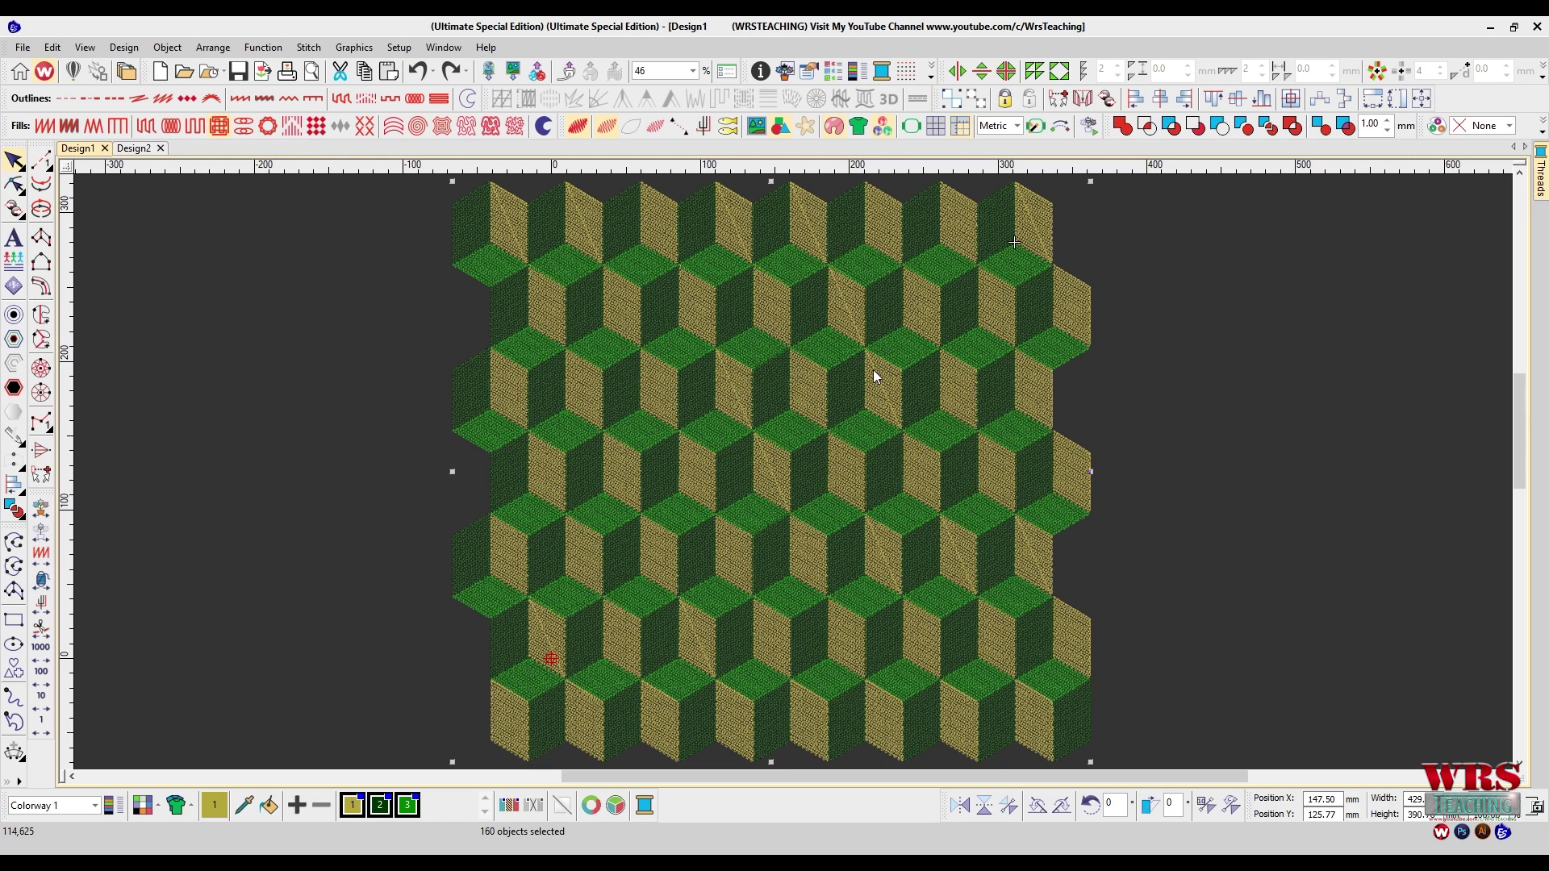
# Redo the successive stitch-fill changes on all selected cube faces and finish by applying a dense Tatami fill to them
pyautogui.hotkey('ctrl', 'y')
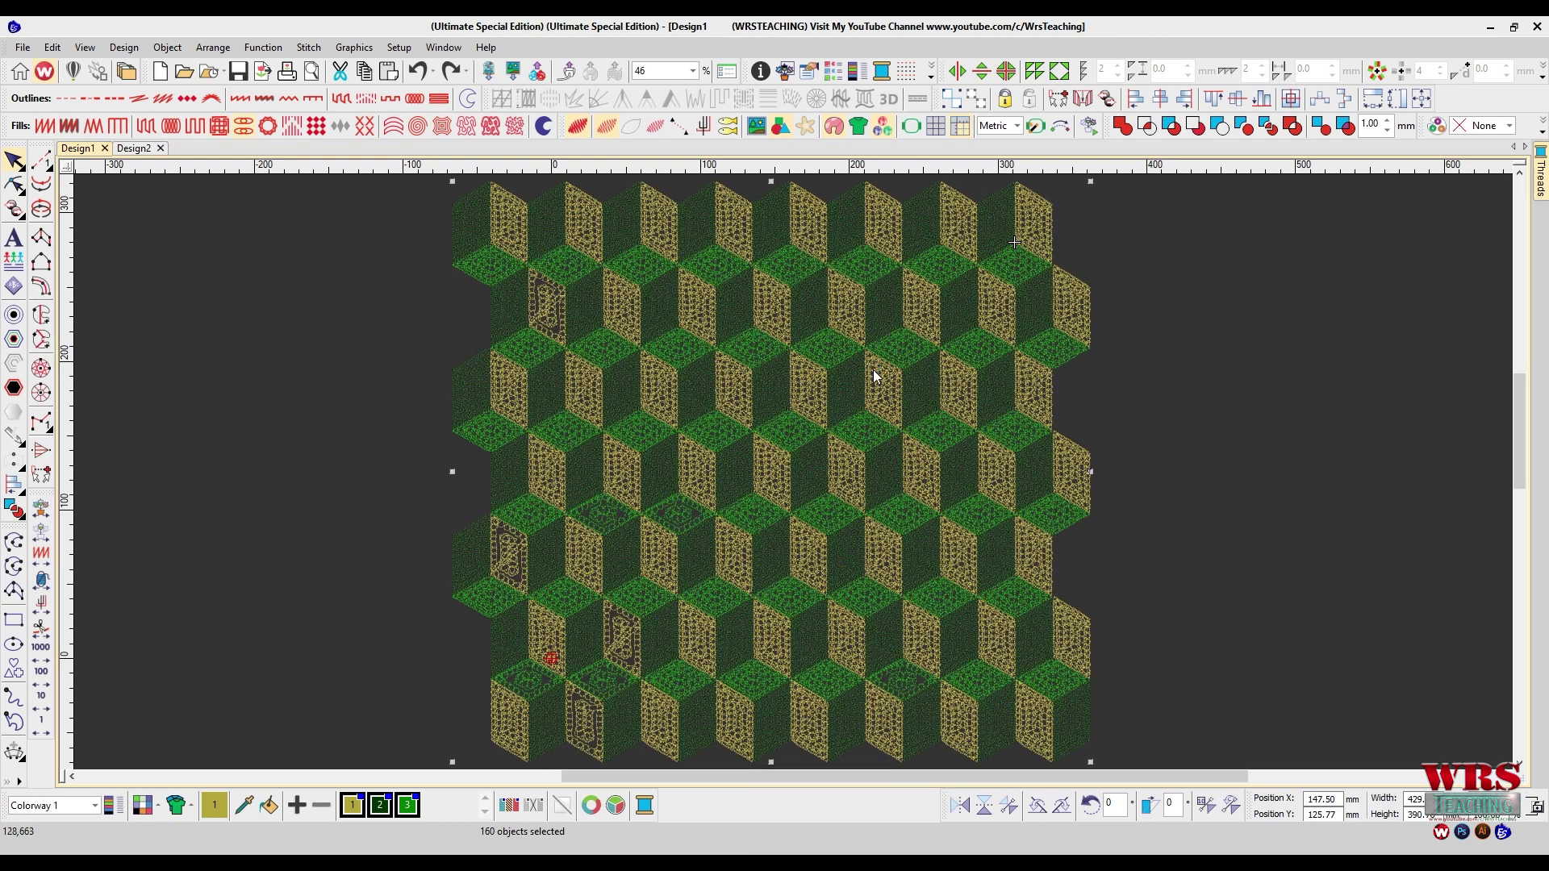
pyautogui.hotkey('ctrl', 'y')
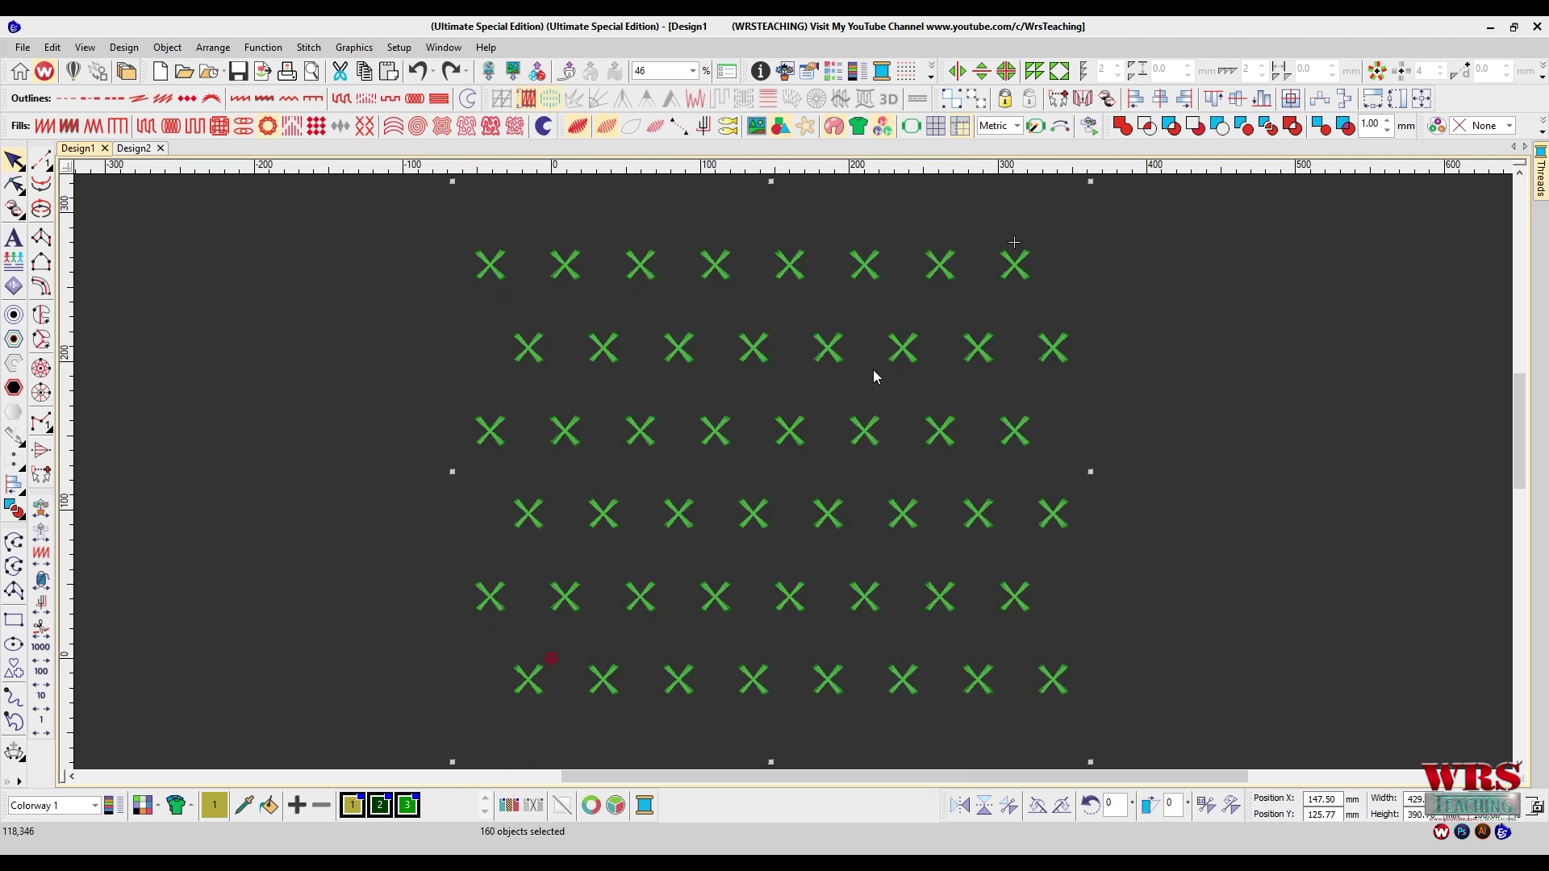
pyautogui.hotkey('ctrl', 'y')
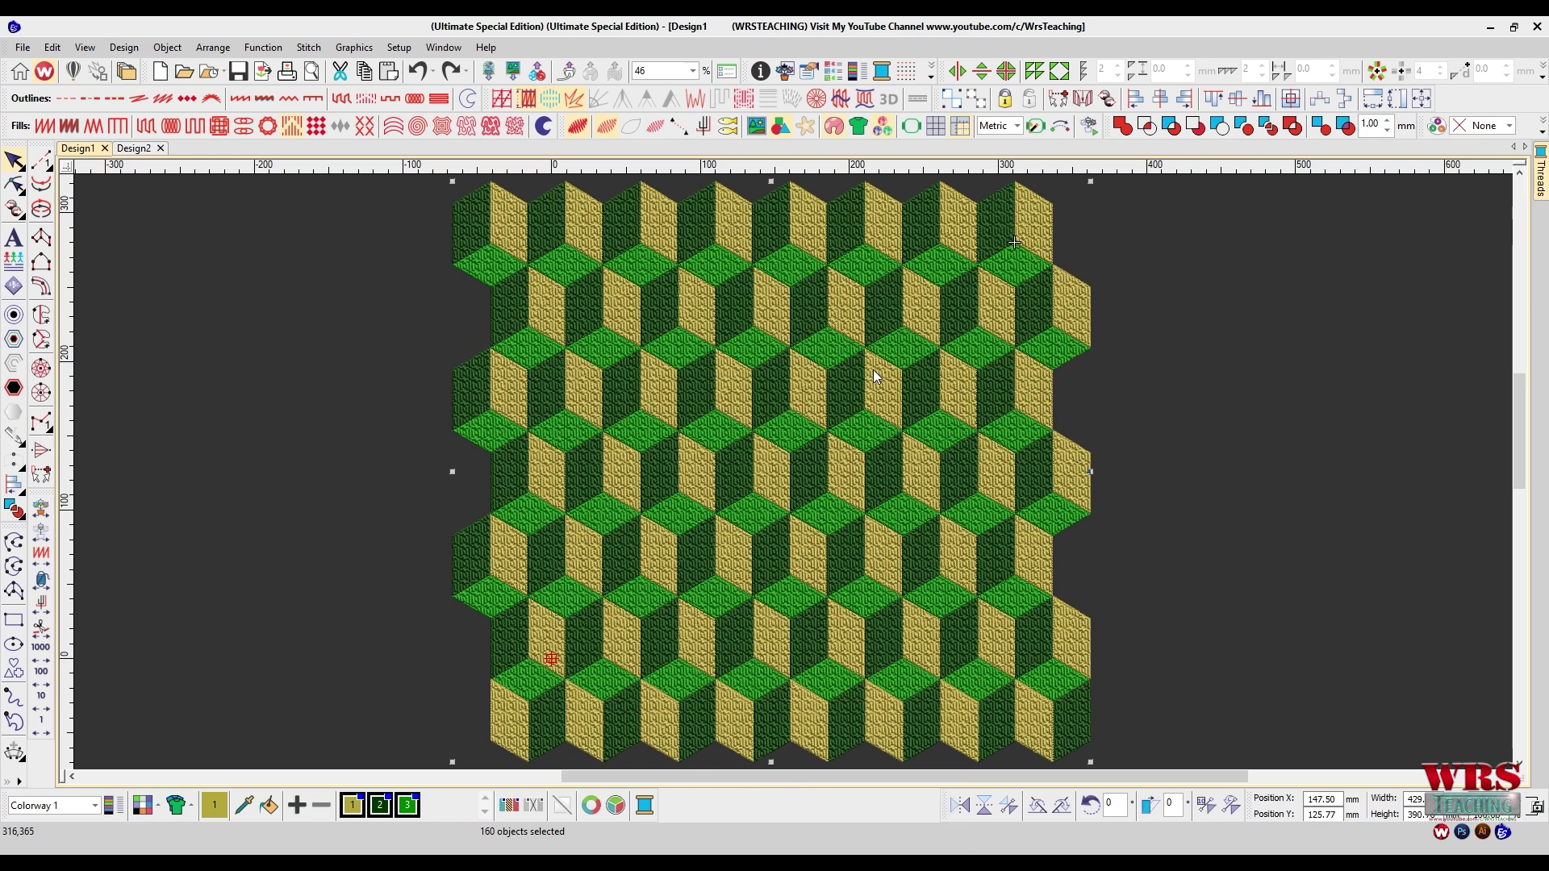
pyautogui.hotkey('ctrl', 'y')
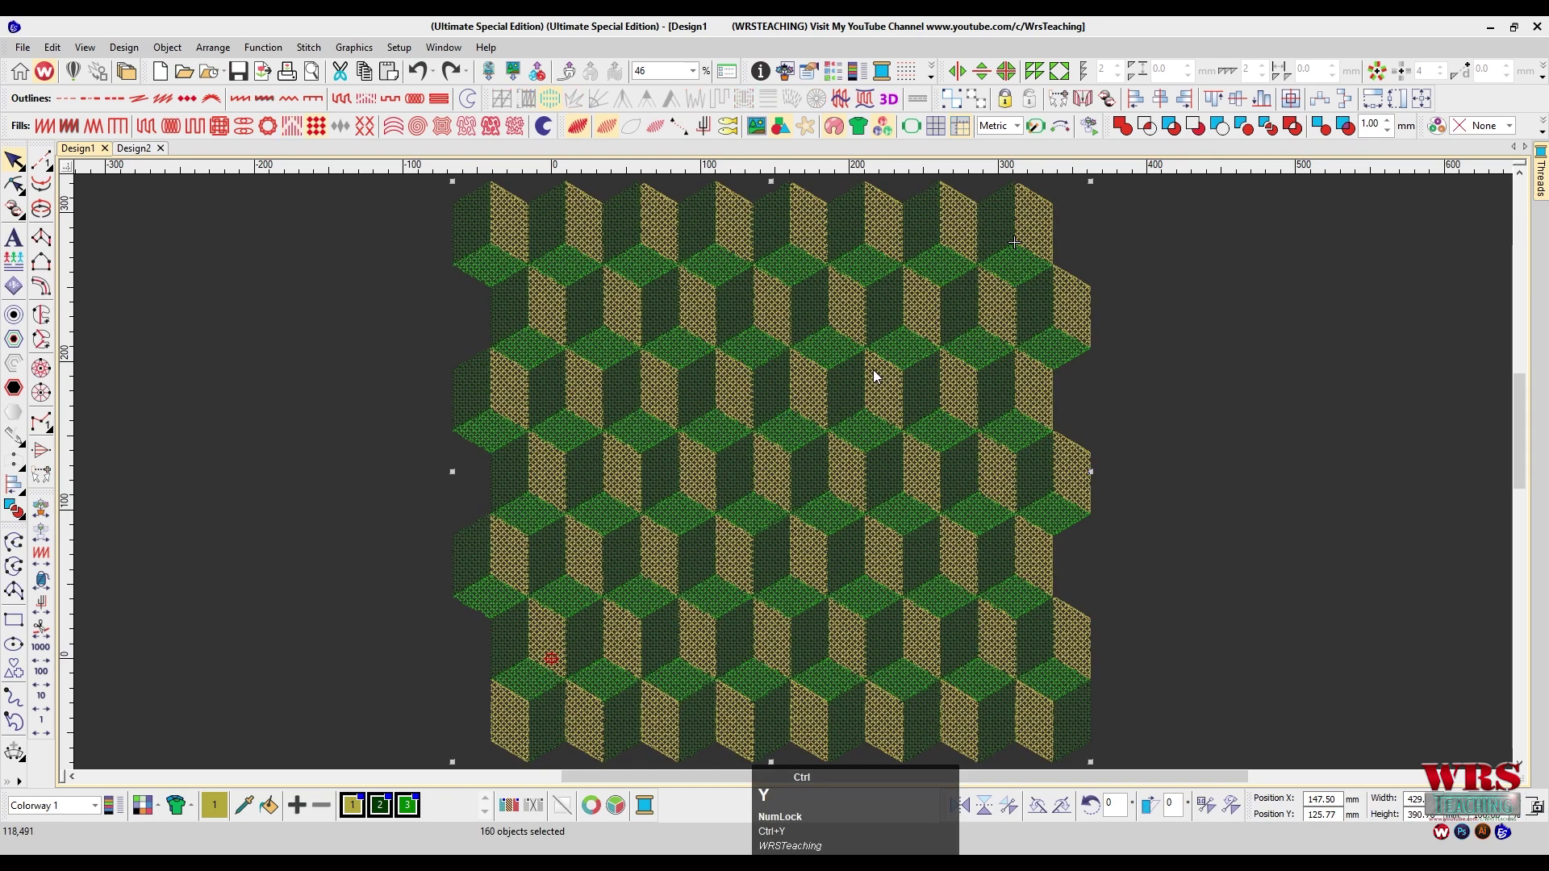
pyautogui.hotkey('ctrl', 'y')
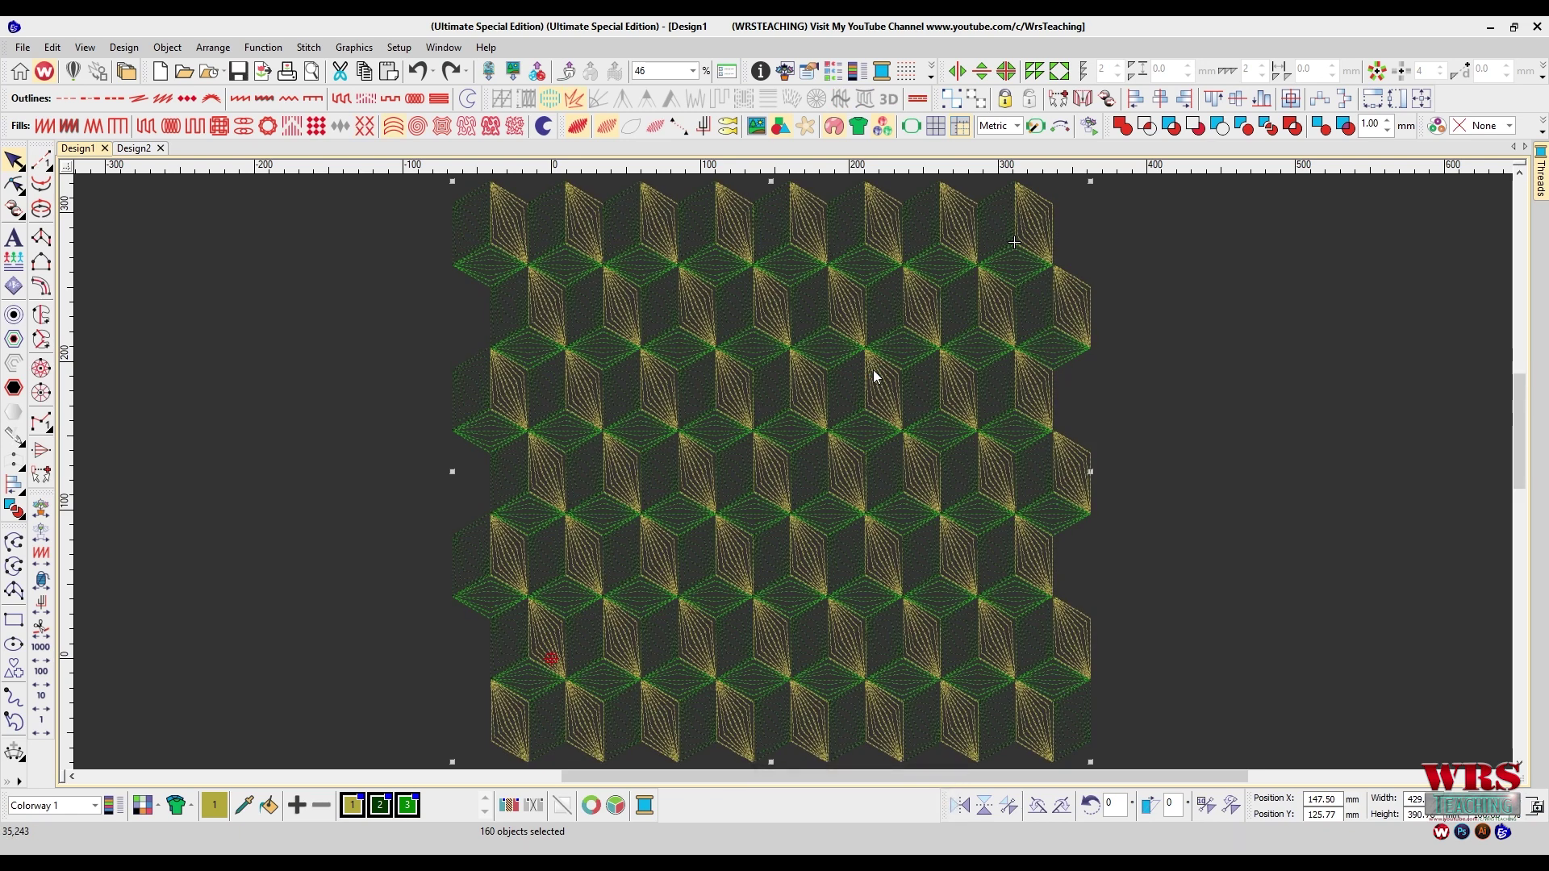
pyautogui.hotkey('ctrl', 'y')
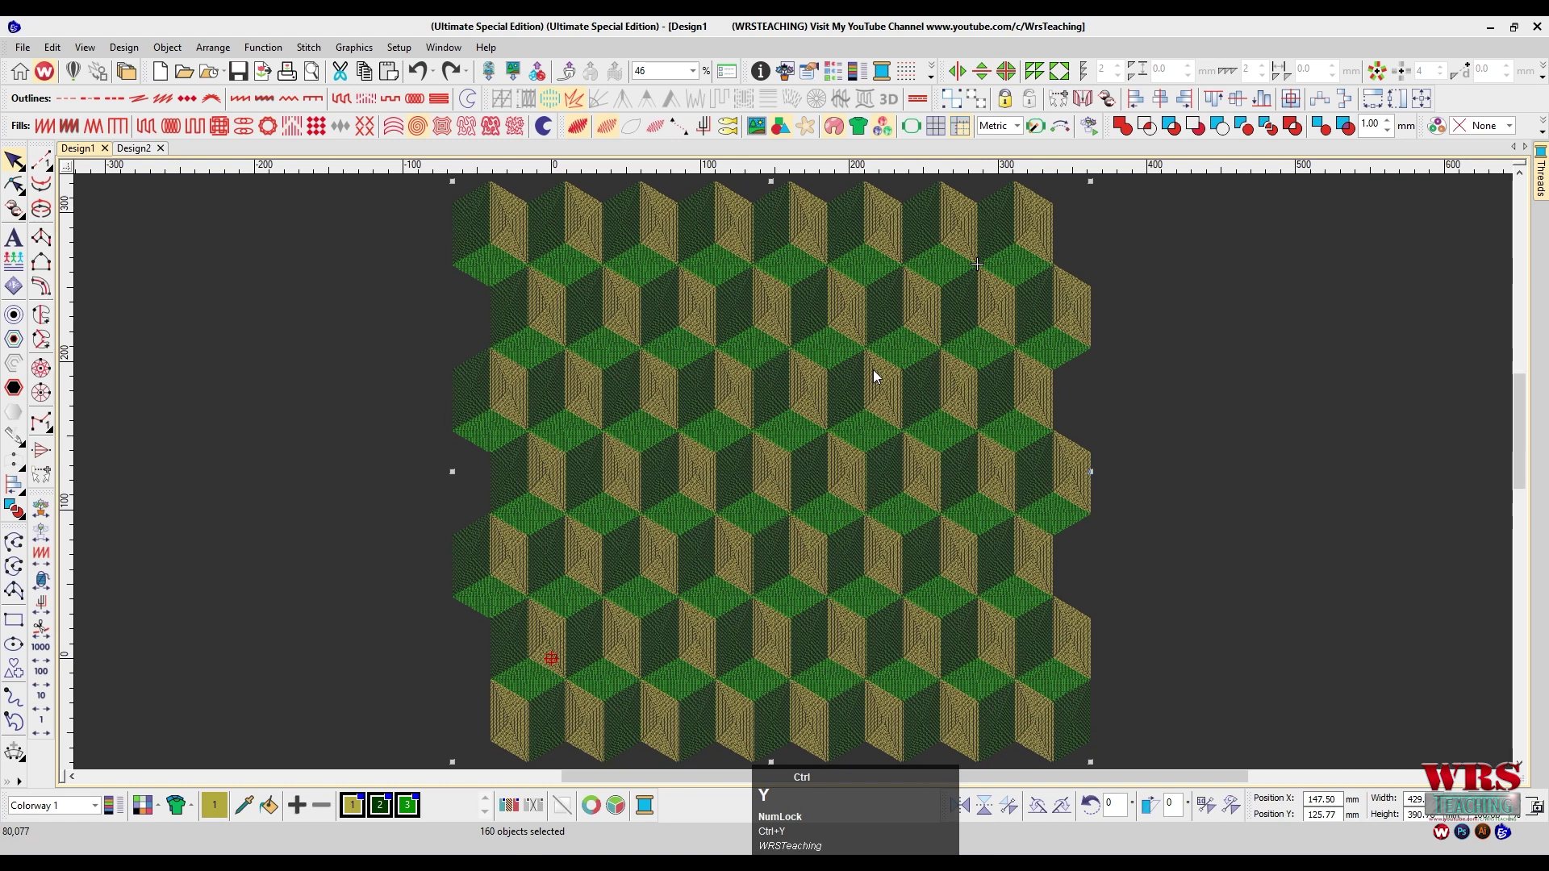
pyautogui.hotkey('ctrl', 'y')
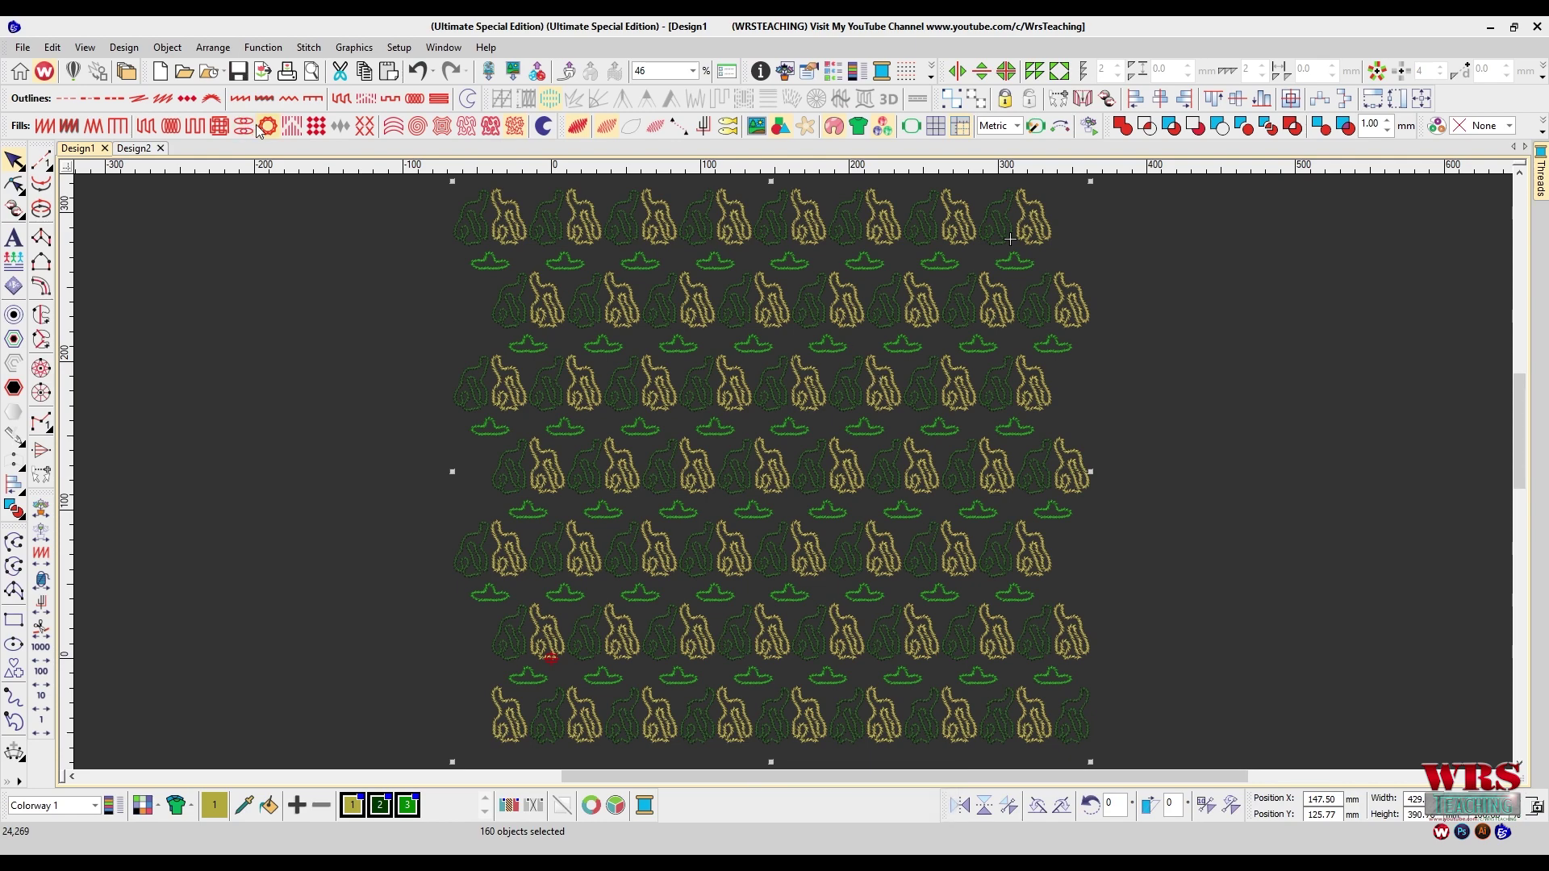
pyautogui.click(147, 126)
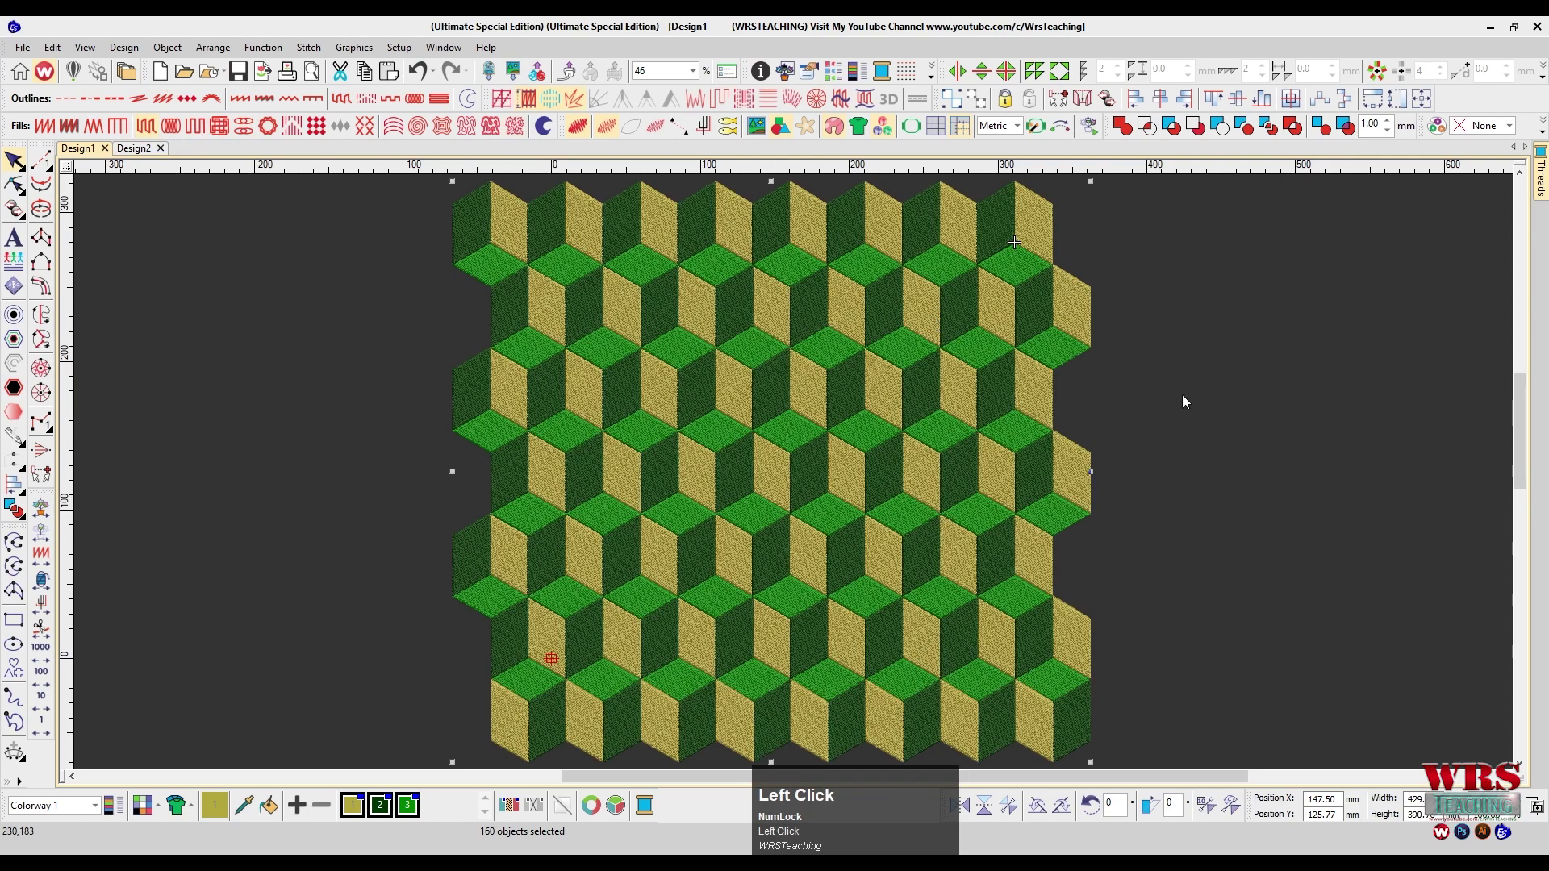
# Examine the stitch texture and the shapes of the cube faces up close, including the pattern's outer edge
pyautogui.press('z')
pyautogui.press('z')
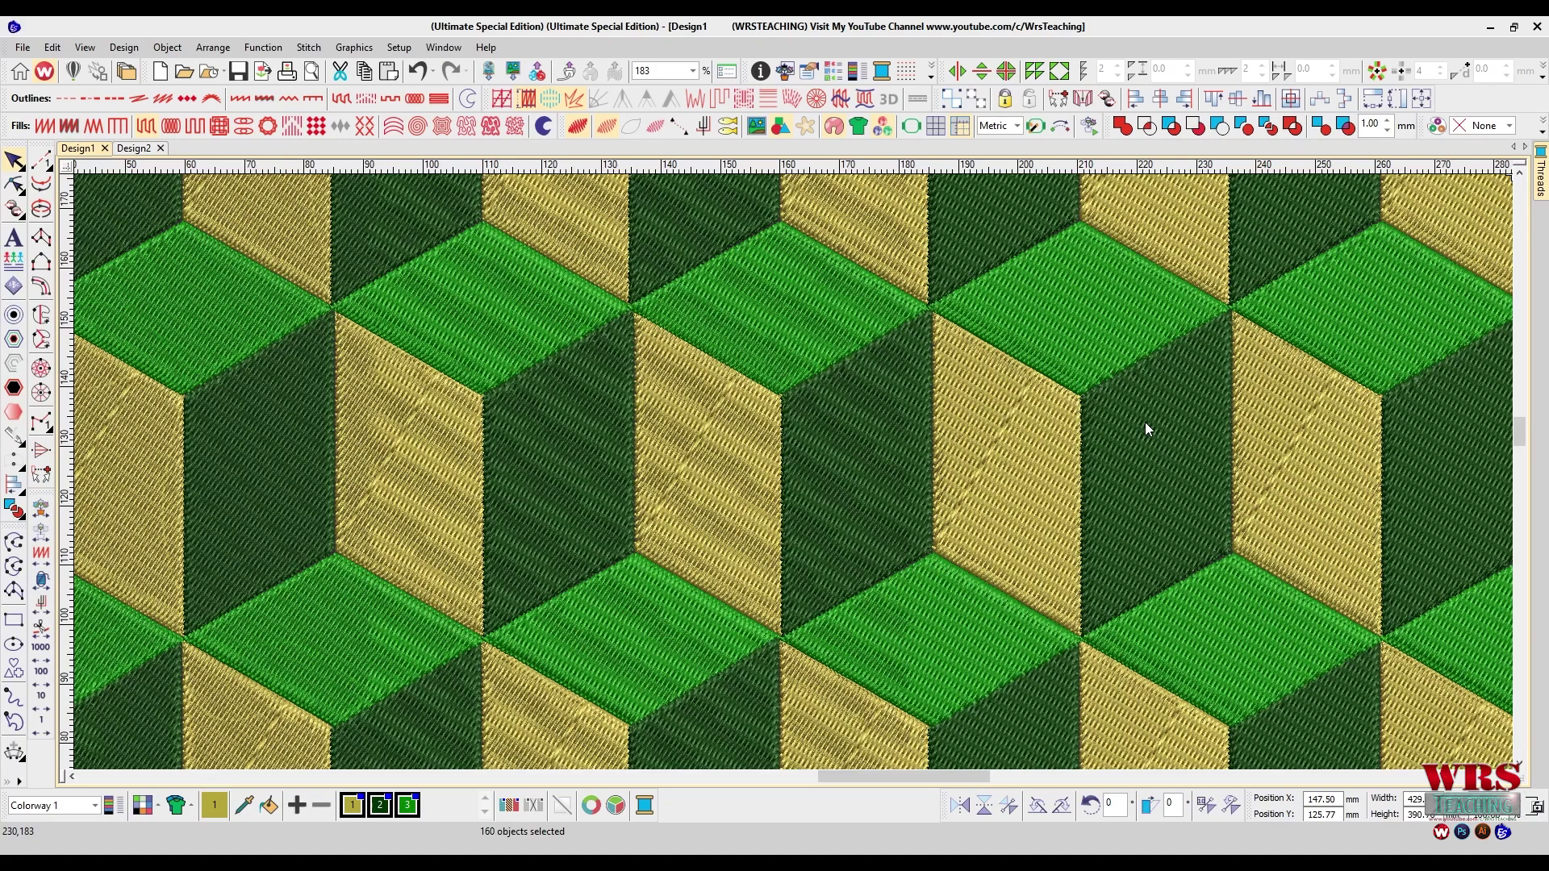
pyautogui.hotkey('shift', 'z')
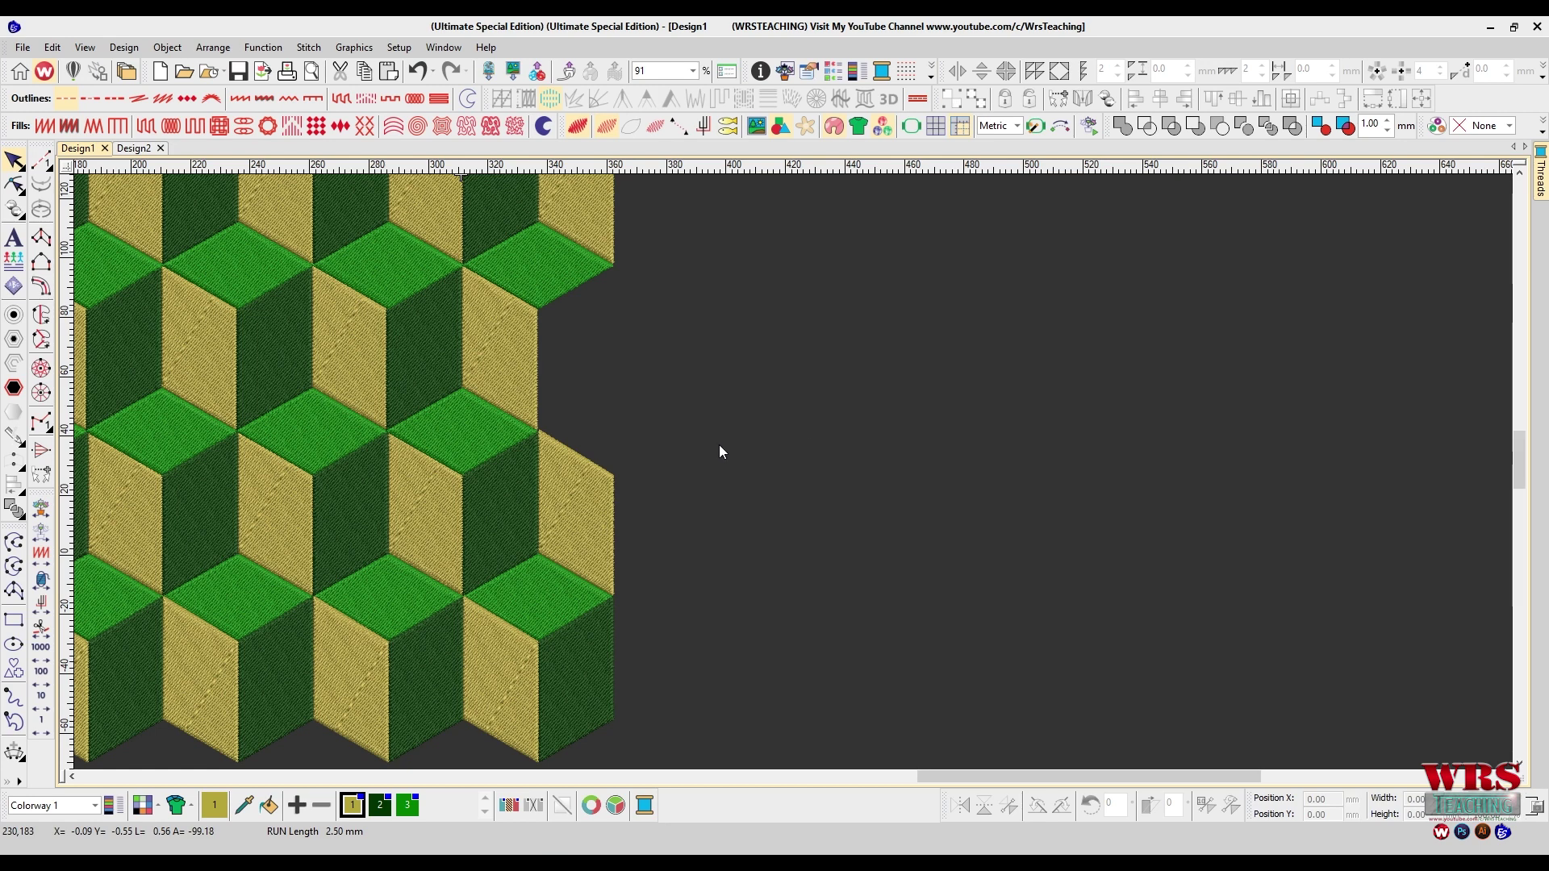
pyautogui.scroll(1, 861, 458)
pyautogui.press('z')
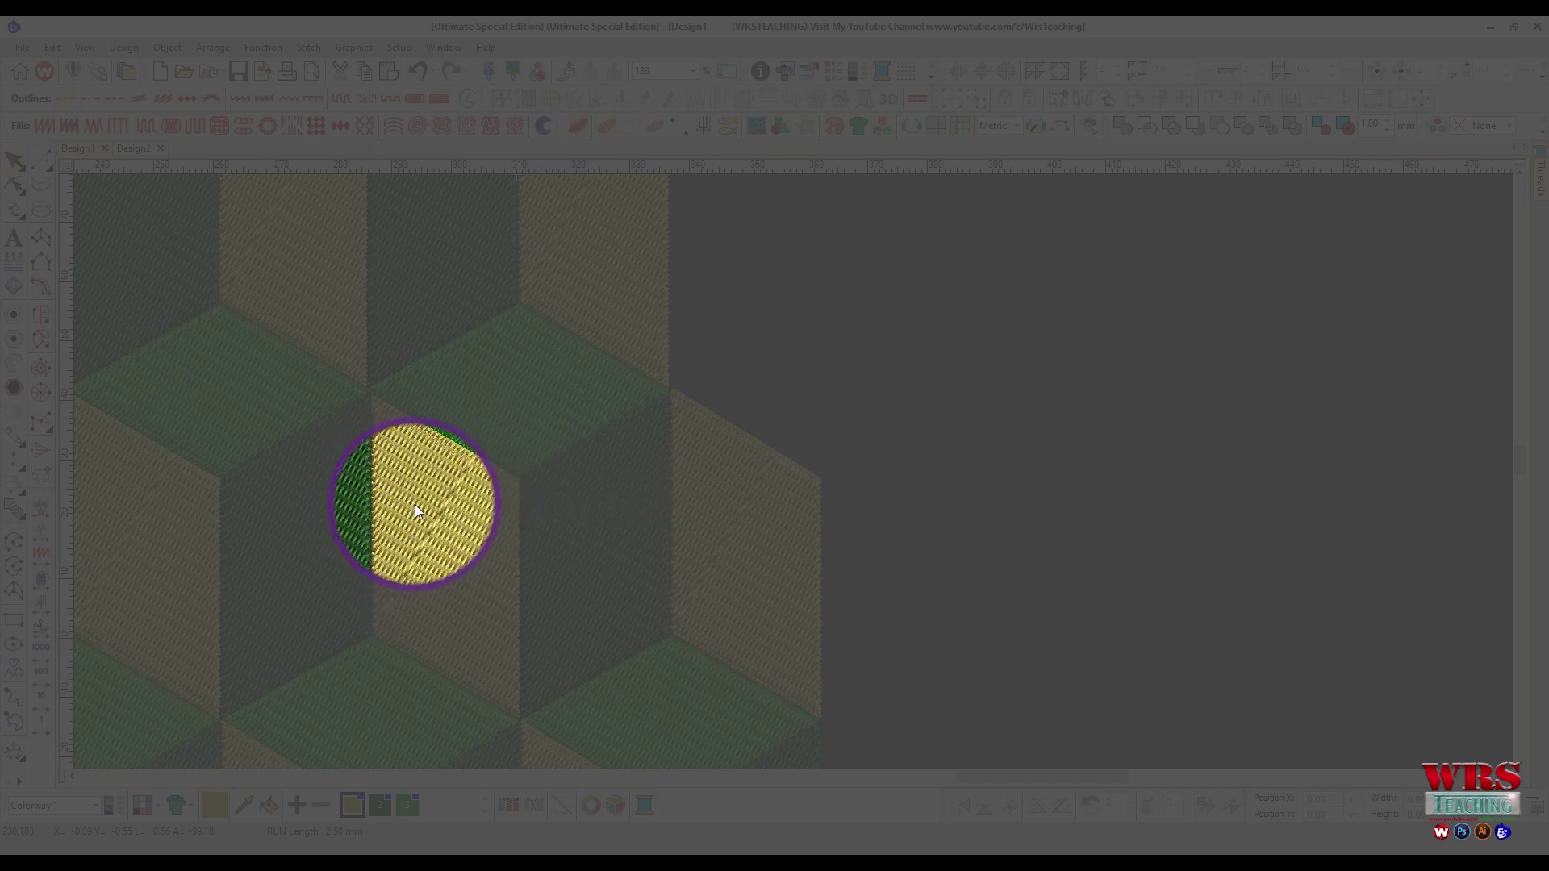
pyautogui.press('Num_Lock')
pyautogui.hotkey('shift', 'z')
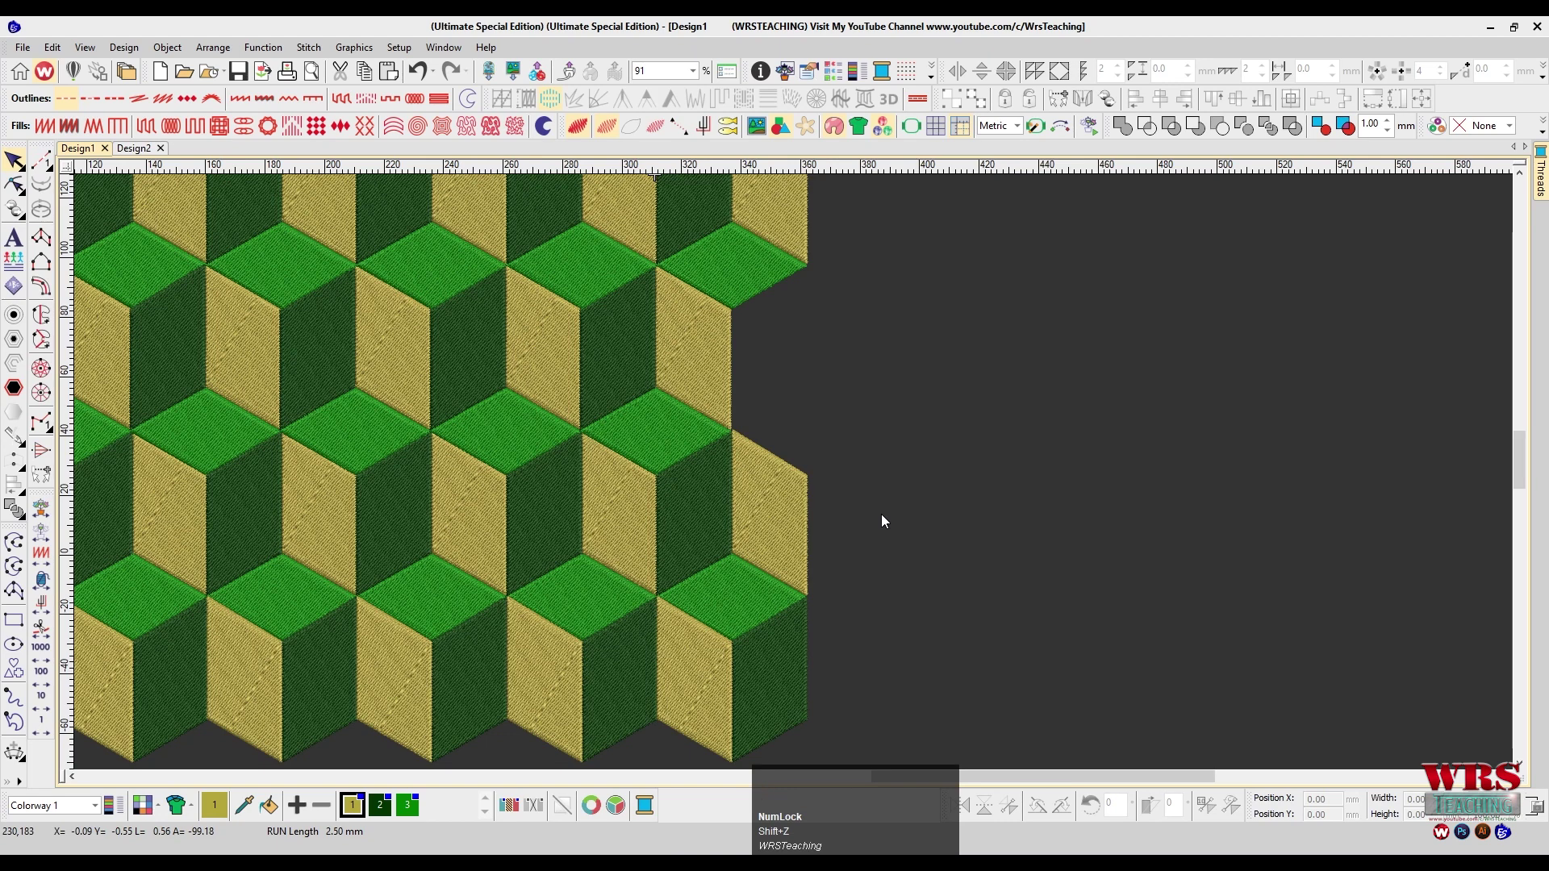
pyautogui.press('z')
pyautogui.keyDown('ctrl'); pyautogui.scroll(-2, 960, 516); pyautogui.keyUp('ctrl')
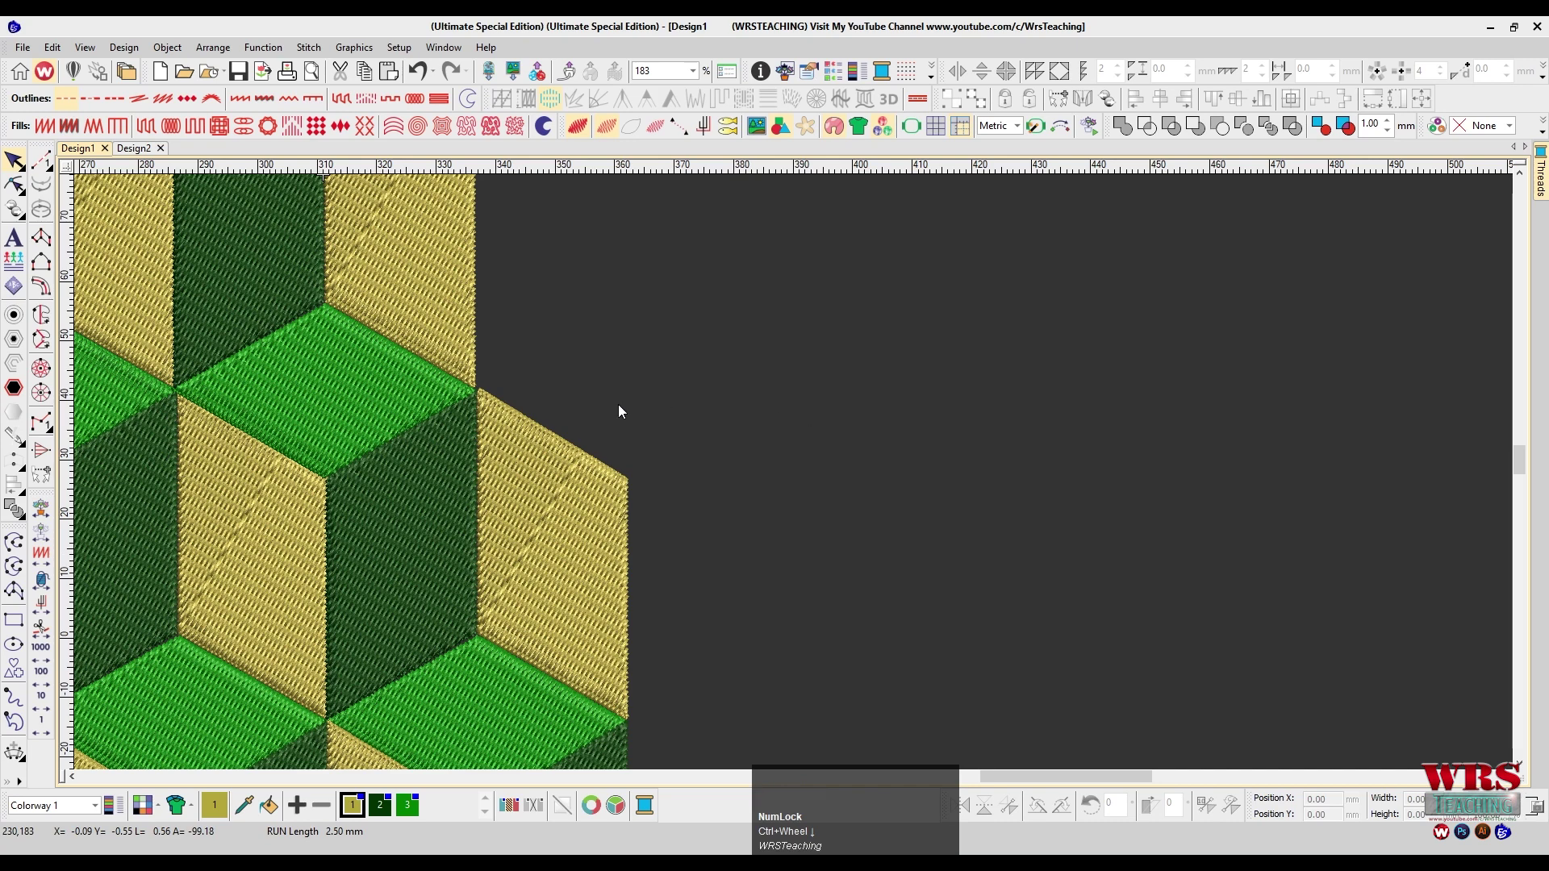
# Draw a run-stitch square about 34 mm wide in the empty area beside the cube pattern
pyautogui.click(15, 626)
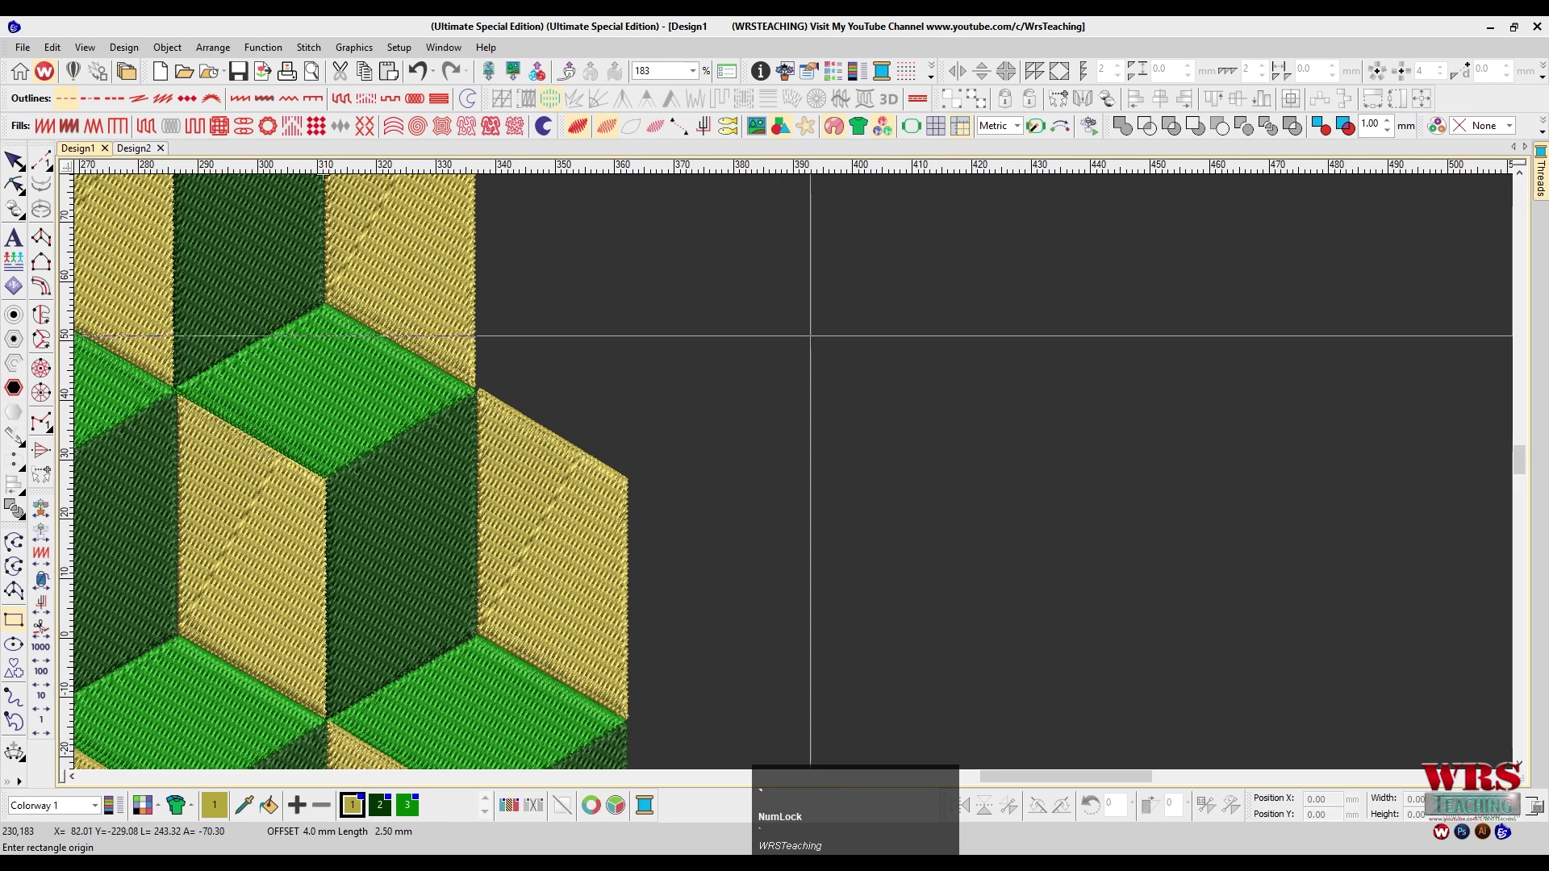
pyautogui.click(764, 336)
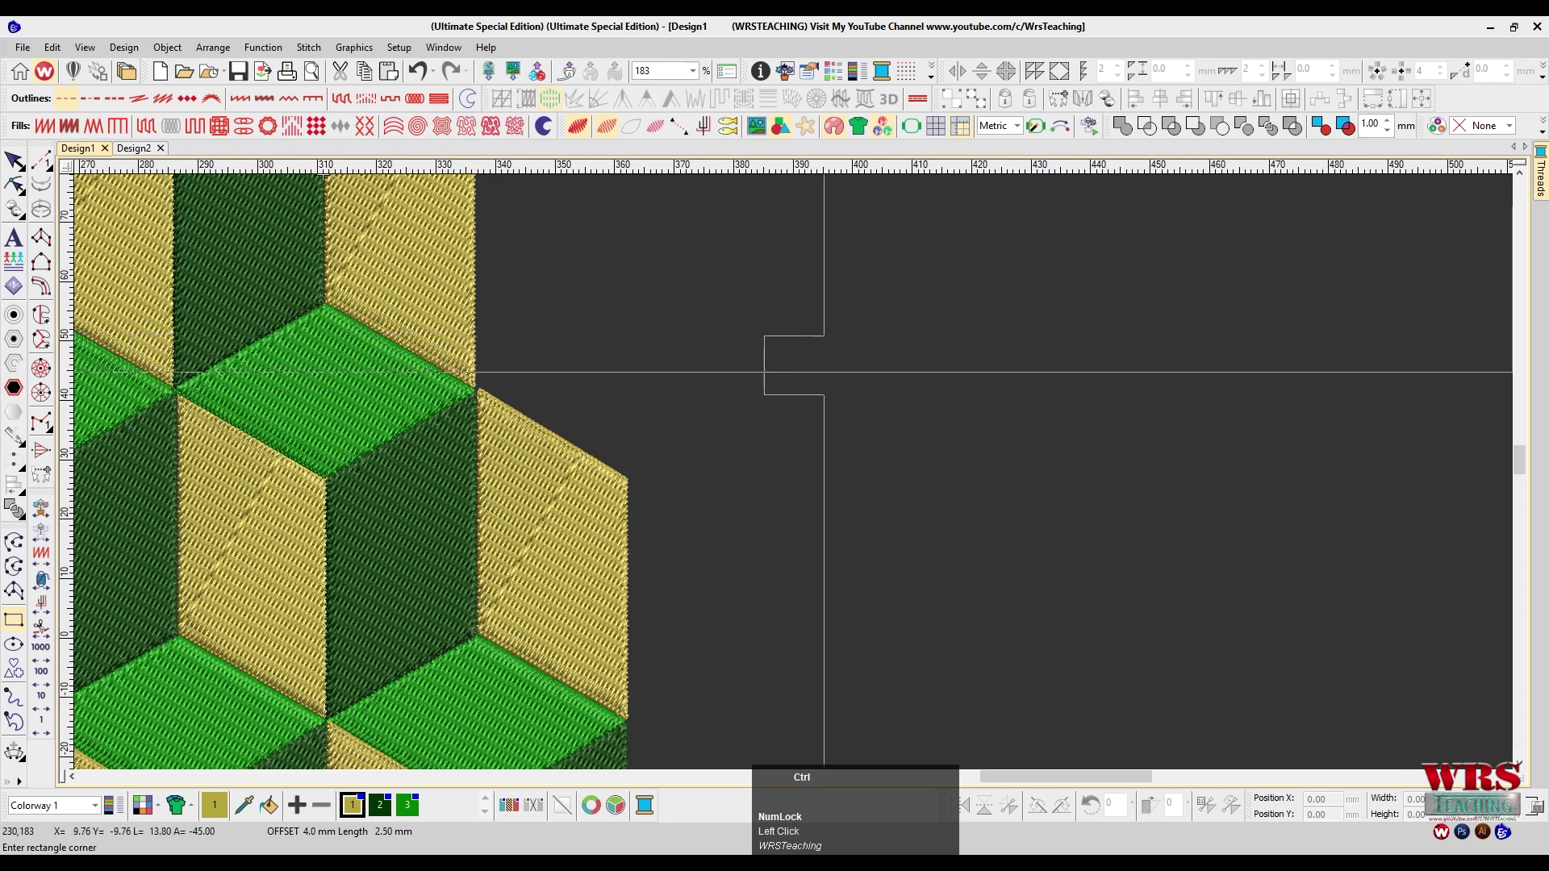
pyautogui.keyDown('ctrl'); pyautogui.click(966, 452); pyautogui.keyUp('ctrl')
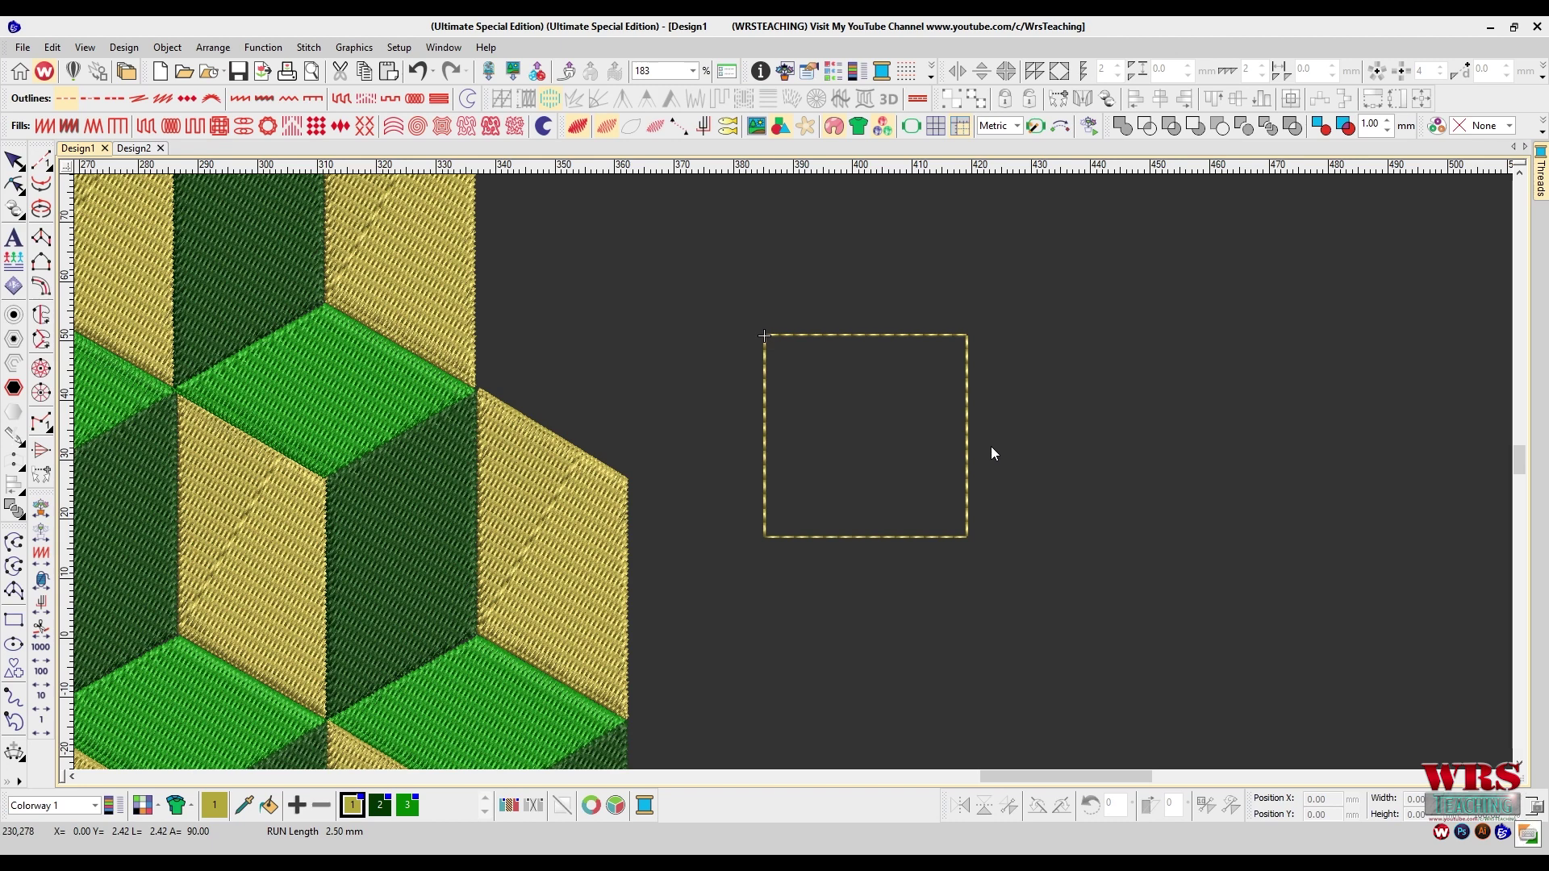
# Reposition the square in the empty area beside the cubes and open its object properties
pyautogui.moveTo(966, 458); pyautogui.dragTo(1036, 417)
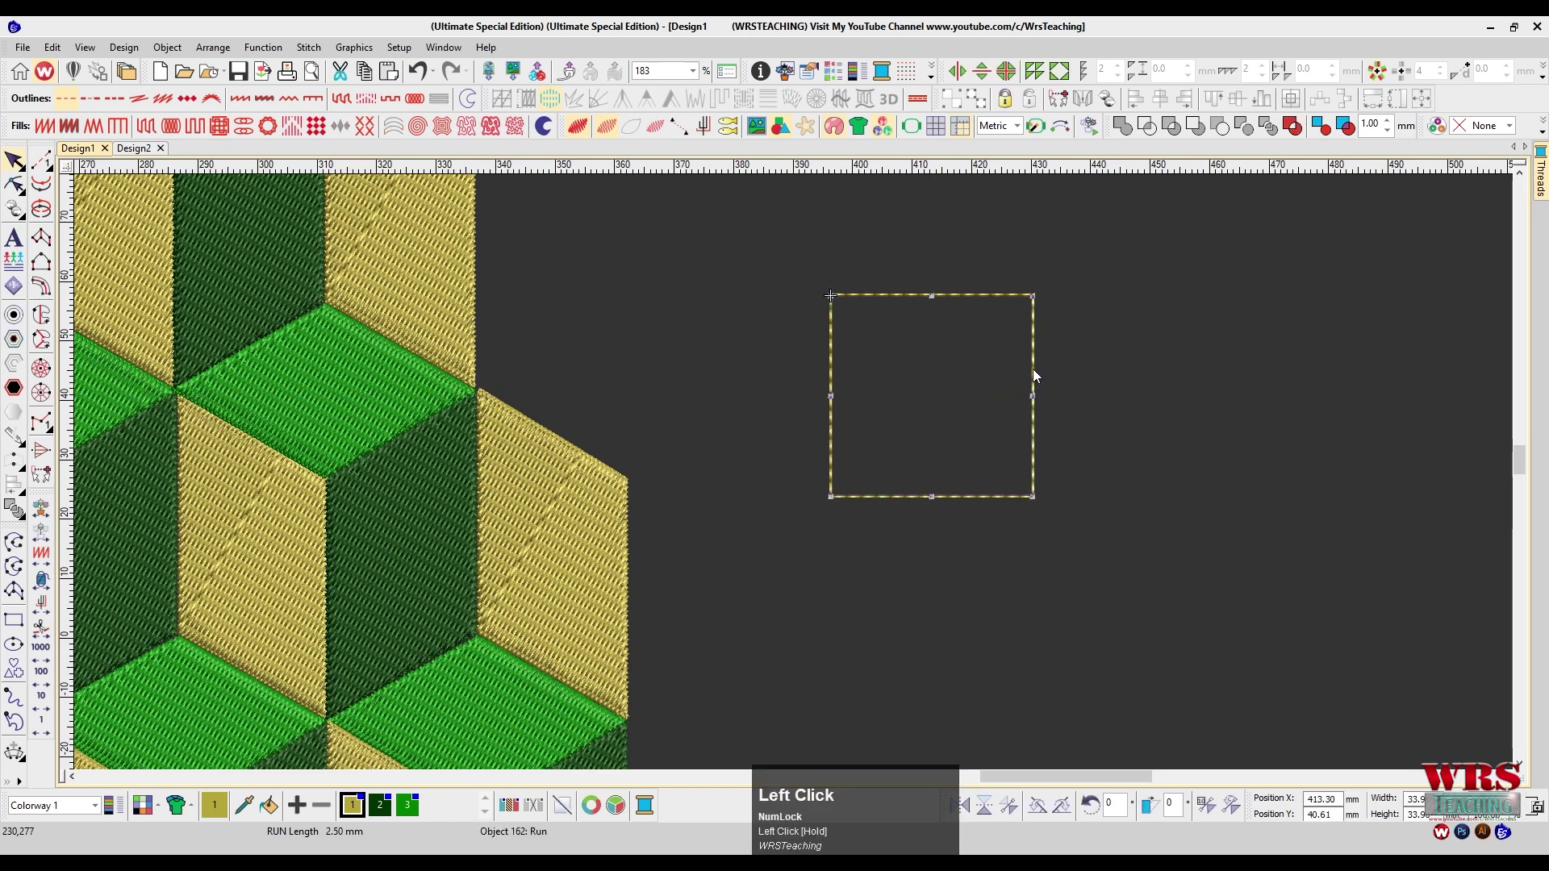
pyautogui.click(1034, 376)
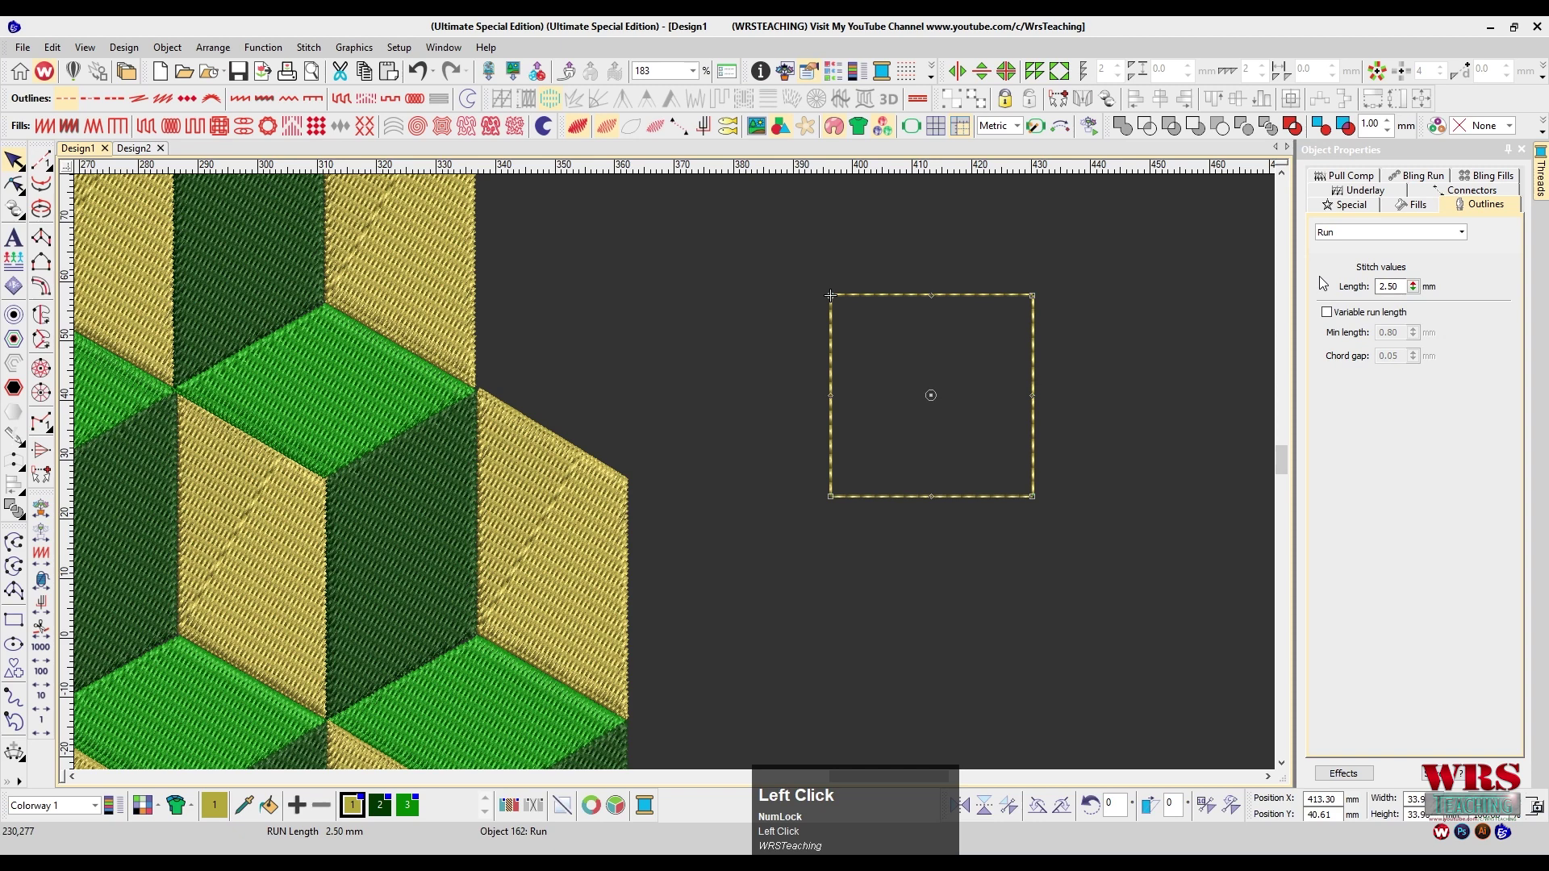
pyautogui.moveTo(1034, 360); pyautogui.dragTo(999, 350)
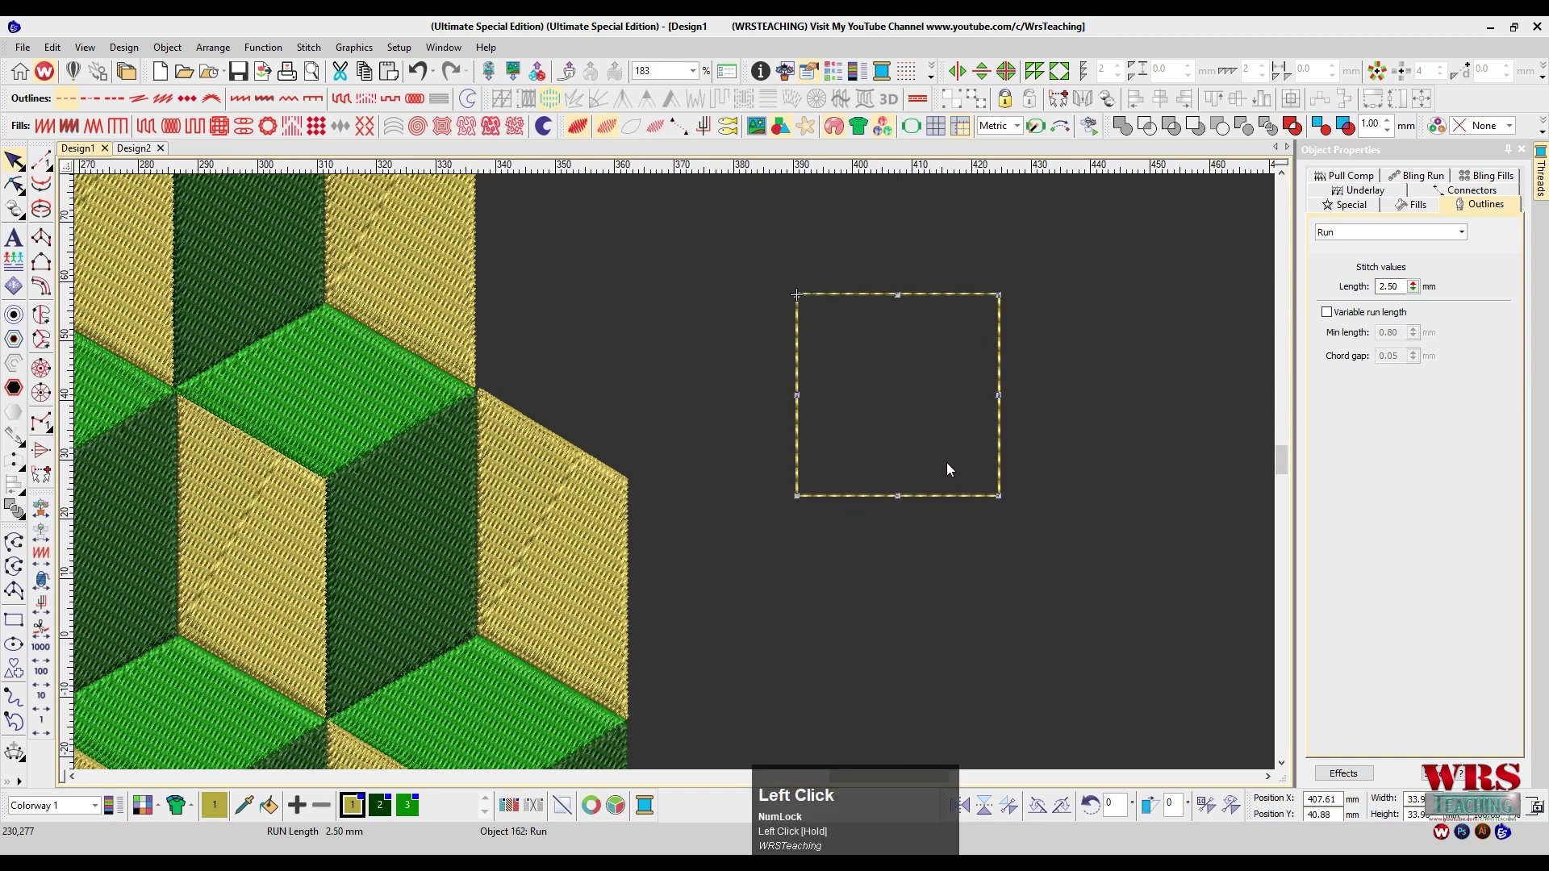
# Rotate the square by 45 degrees so it stands on one corner
pyautogui.click(1037, 805)
pyautogui.click(1039, 809)
pyautogui.click(1039, 810)
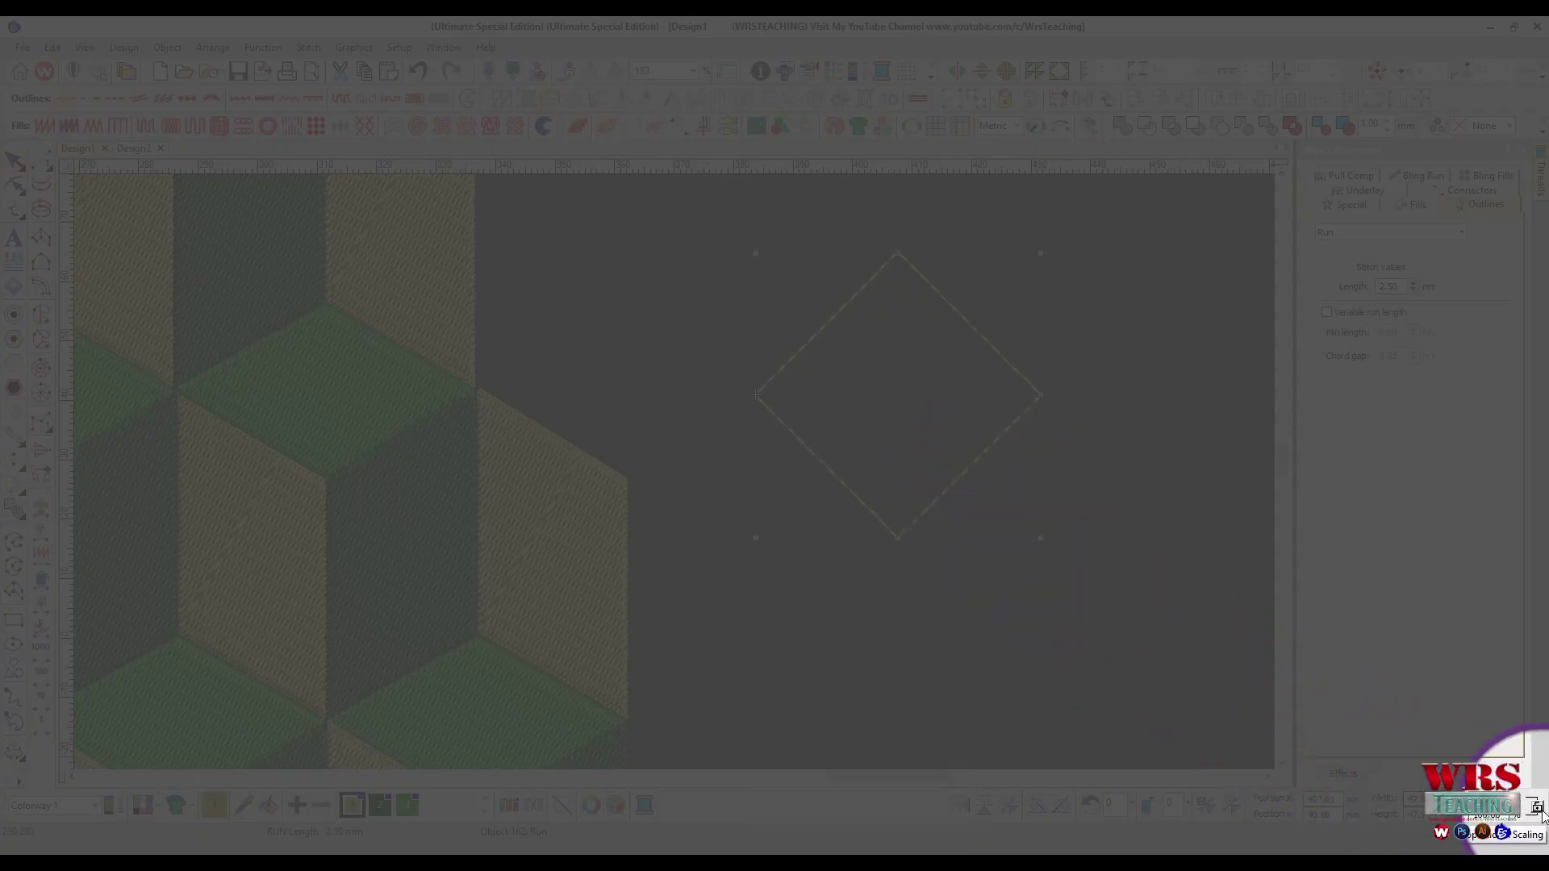
# Set the rotated square's width to 50.2 mm and height to 29 mm to flatten it into a rhombus
pyautogui.click(1405, 799)
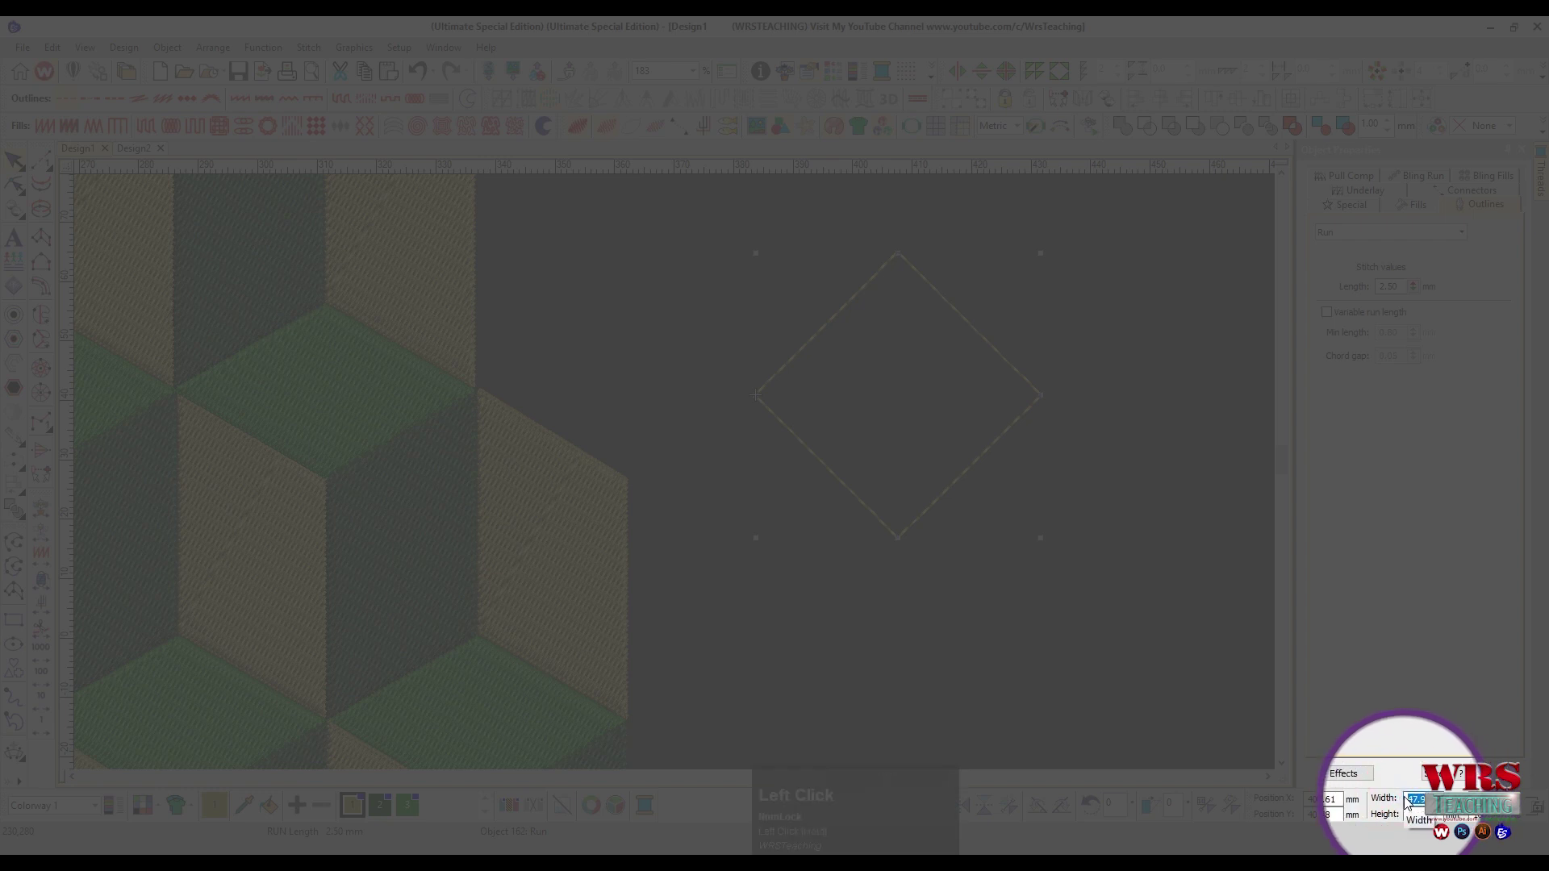
pyautogui.write('5')
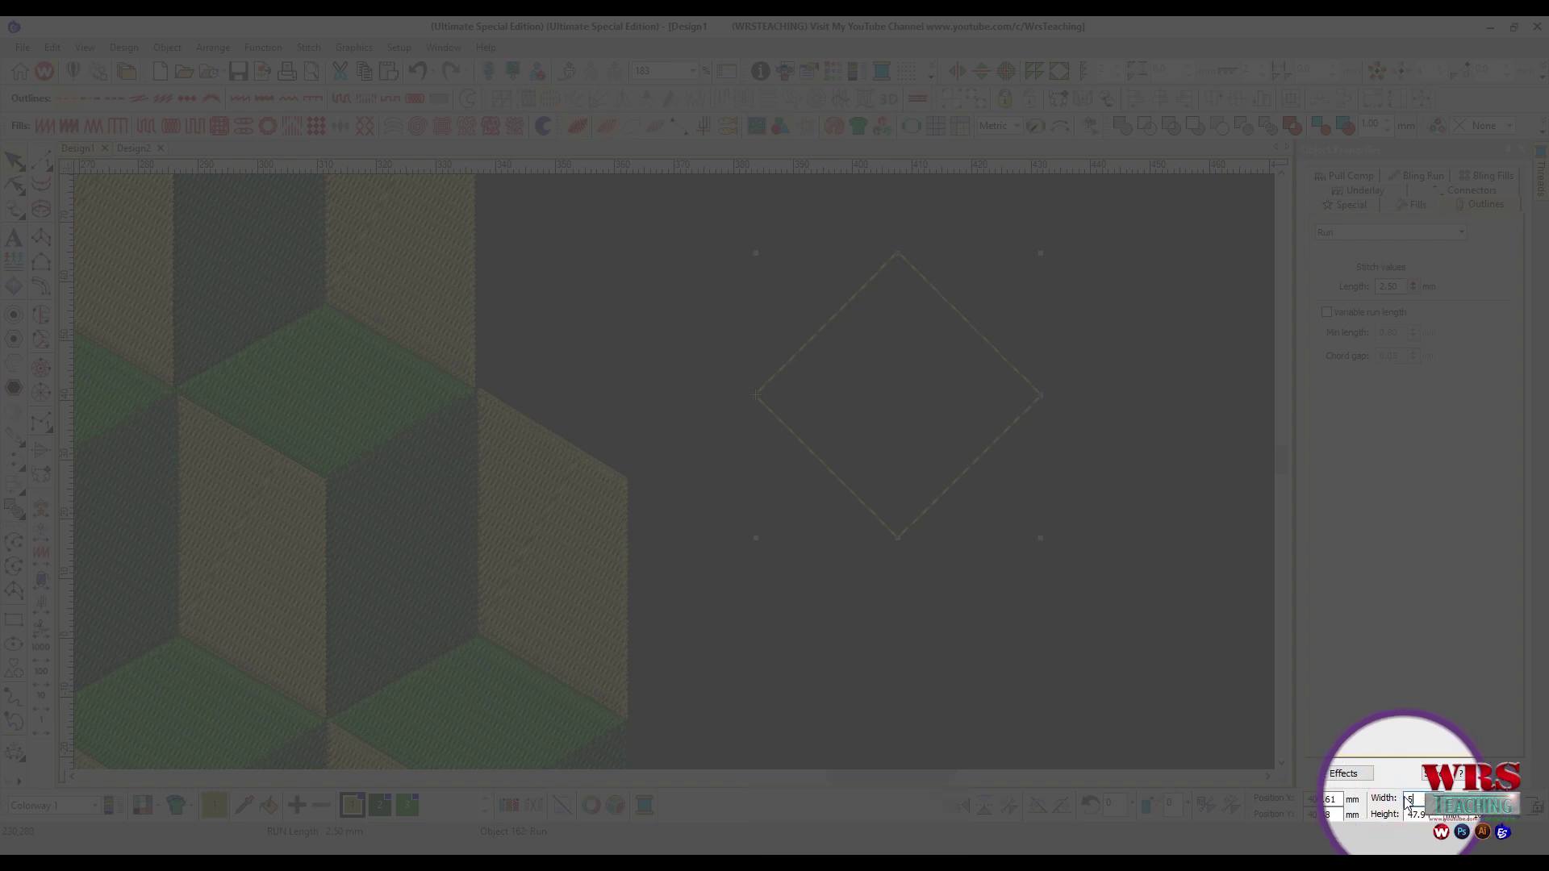
pyautogui.write('0.2')
pyautogui.press('Tab')
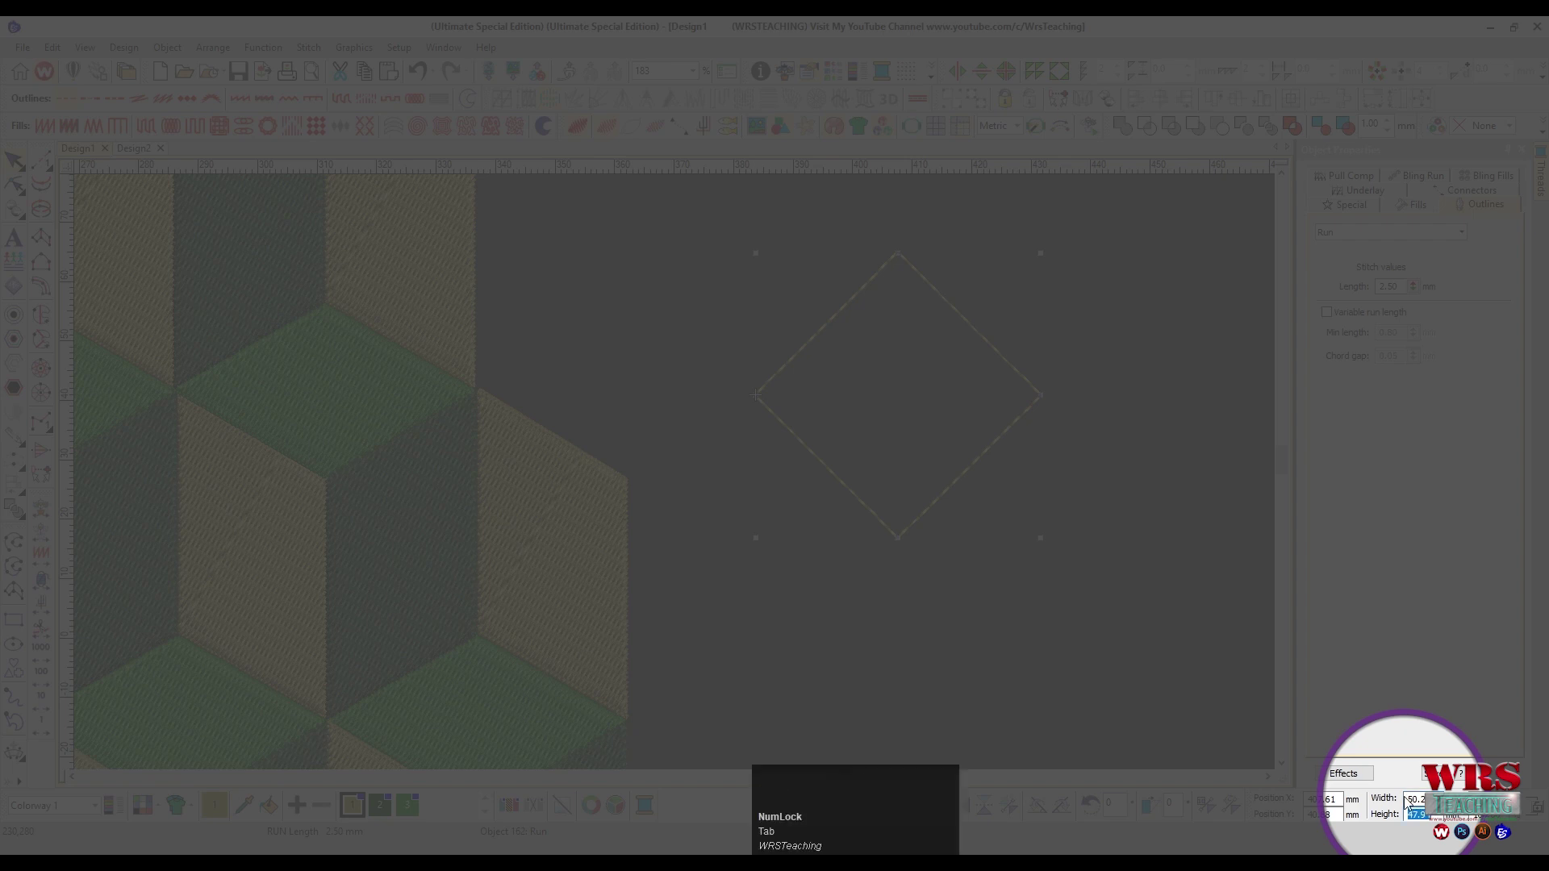
pyautogui.write('2')
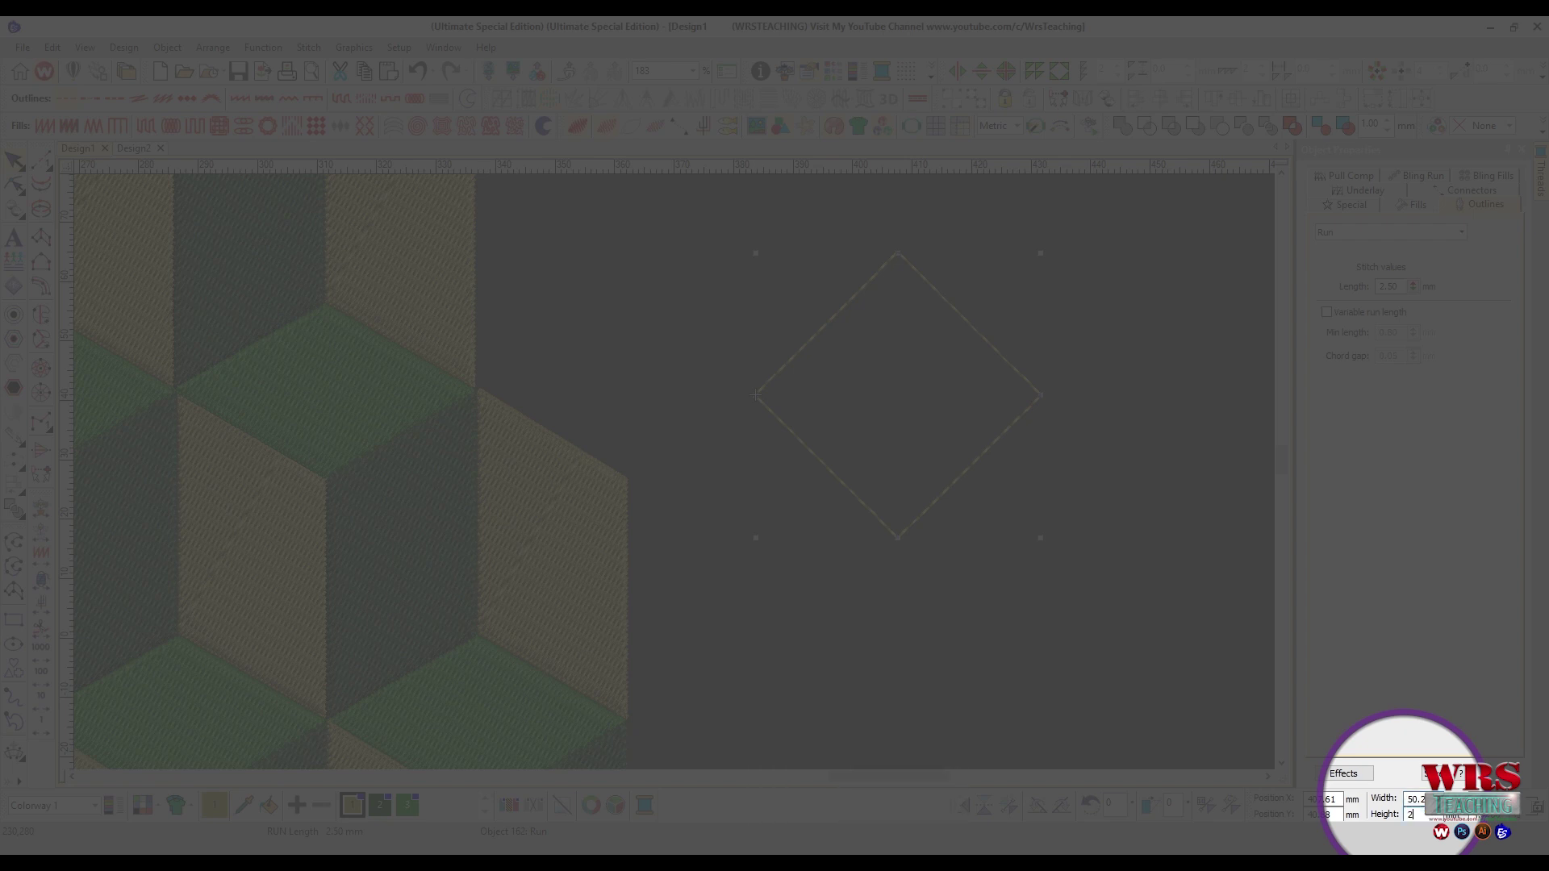
pyautogui.write('9')
pyautogui.press('Return')
pyautogui.press('`')
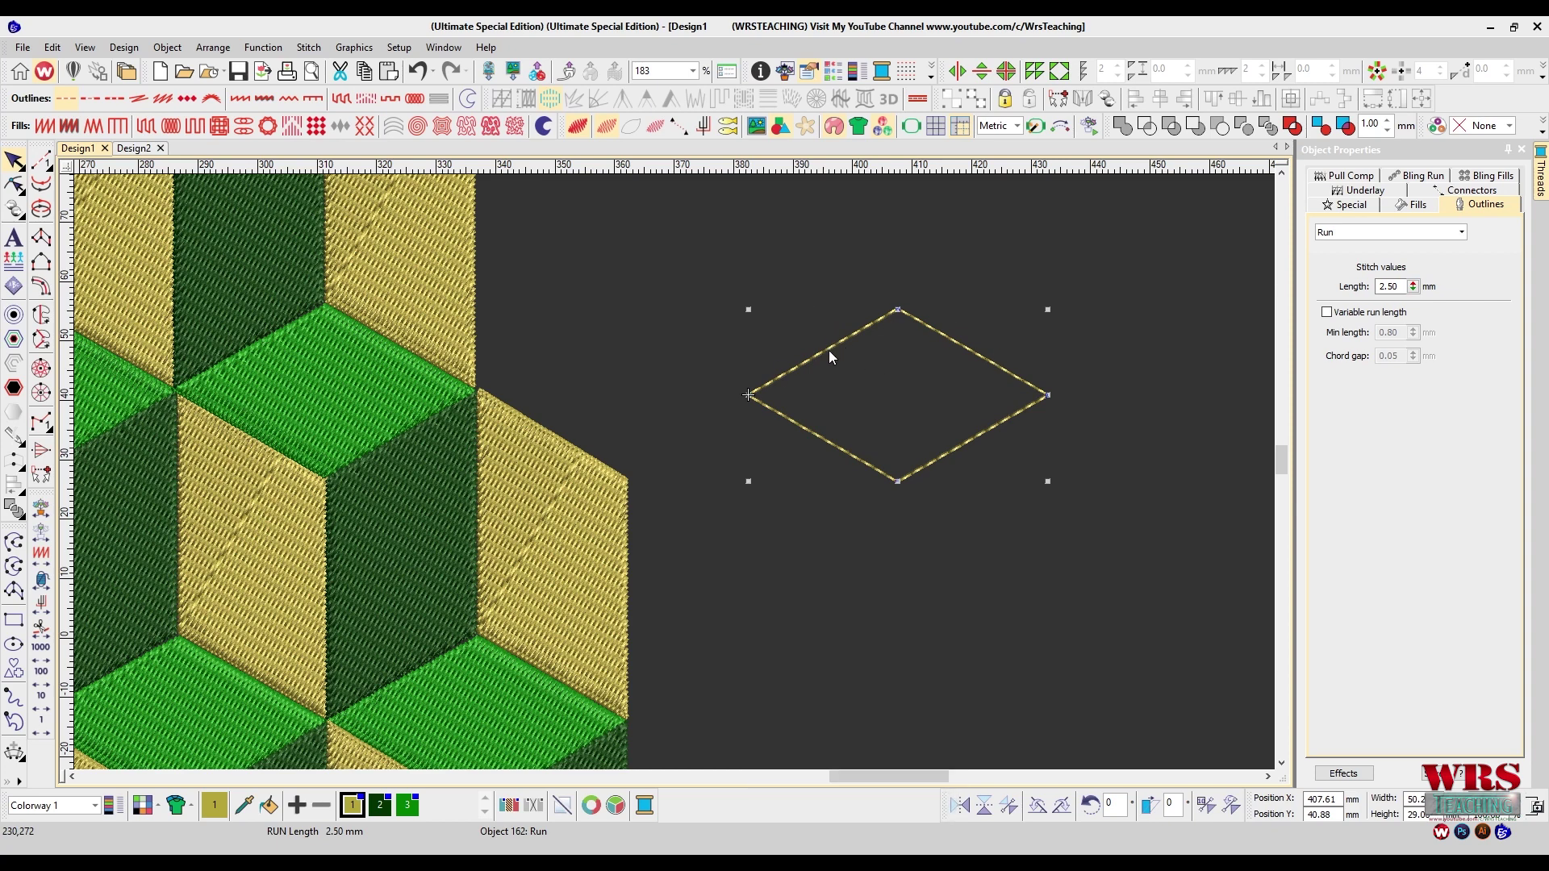
# Shift the rhombus away from the cube pattern and place a duplicate diagonally below it, sharing its lower-right edge
pyautogui.moveTo(831, 350); pyautogui.dragTo(847, 312)
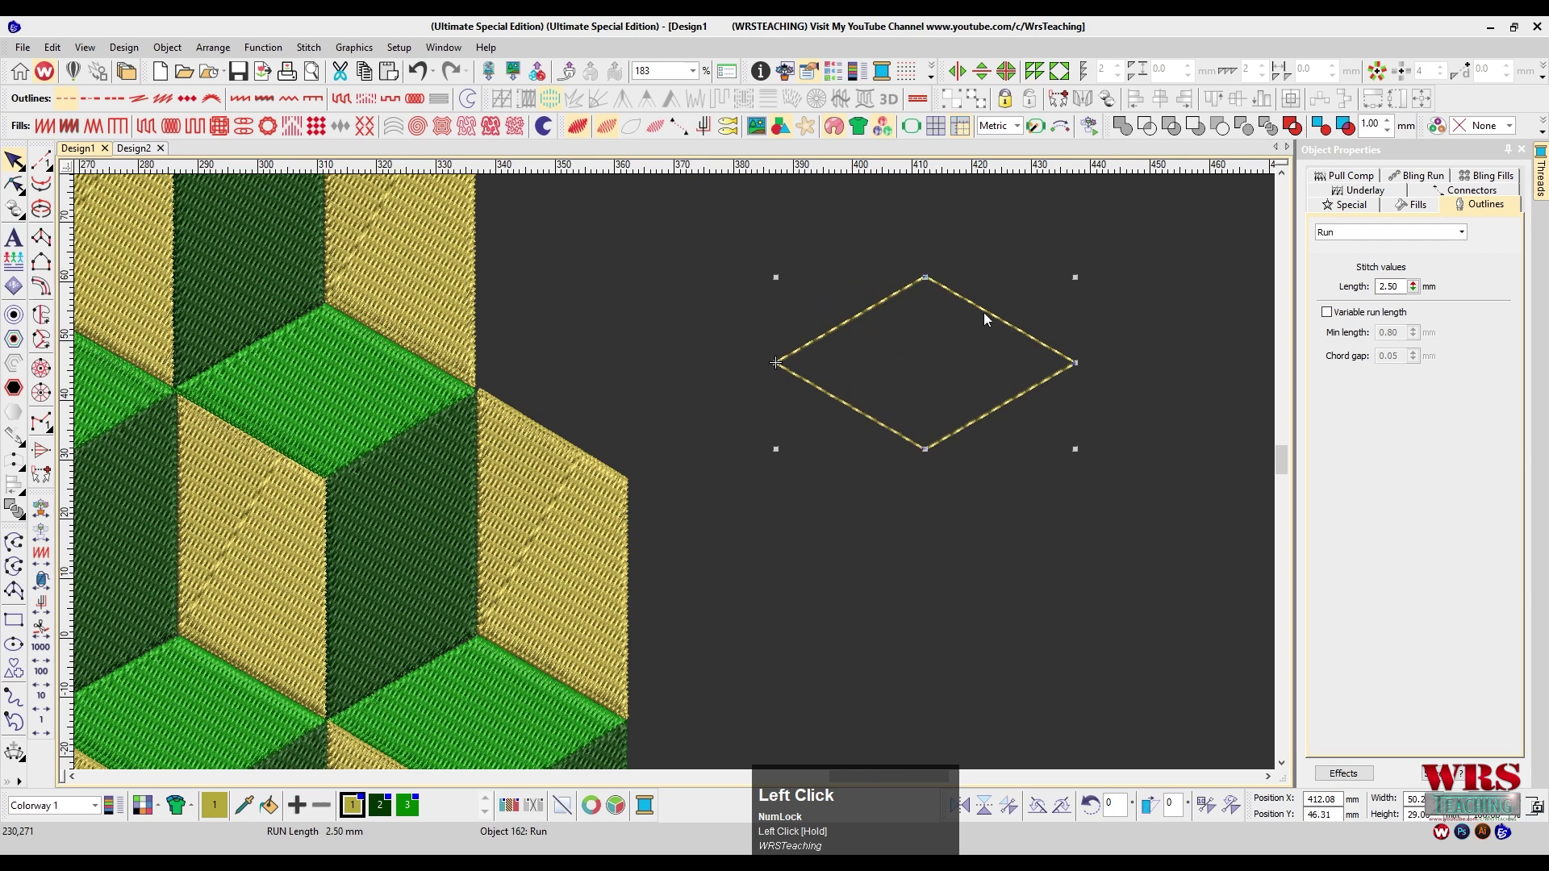
pyautogui.moveTo(972, 307); pyautogui.dragTo(1005, 334)
pyautogui.hscroll(3, 1134, 463)
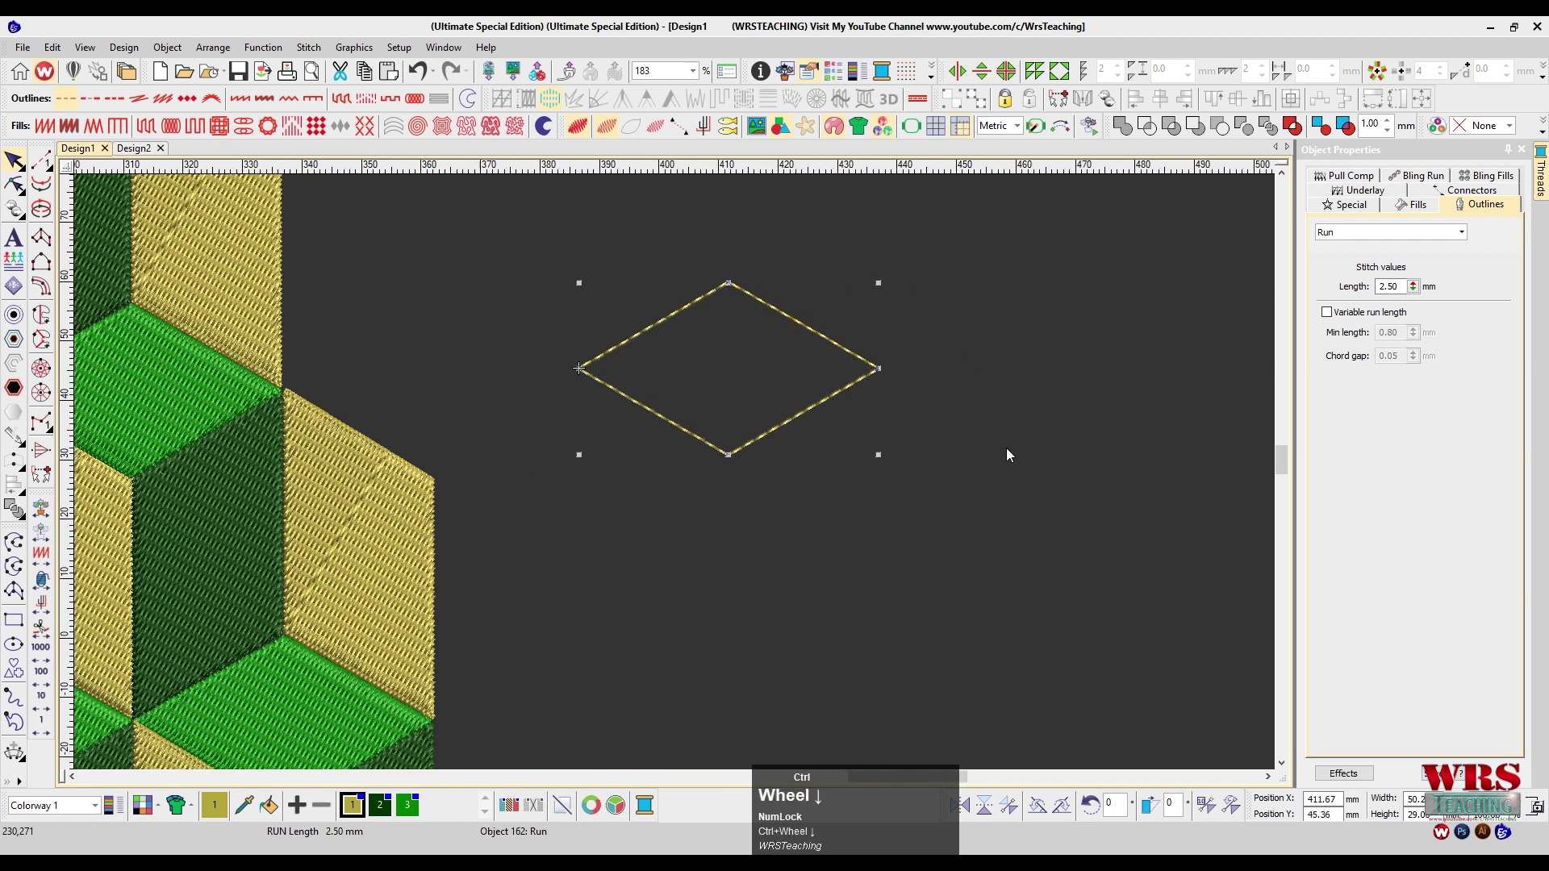
pyautogui.press('z')
pyautogui.hscroll(3, 959, 441)
pyautogui.scroll(2, 960, 442)
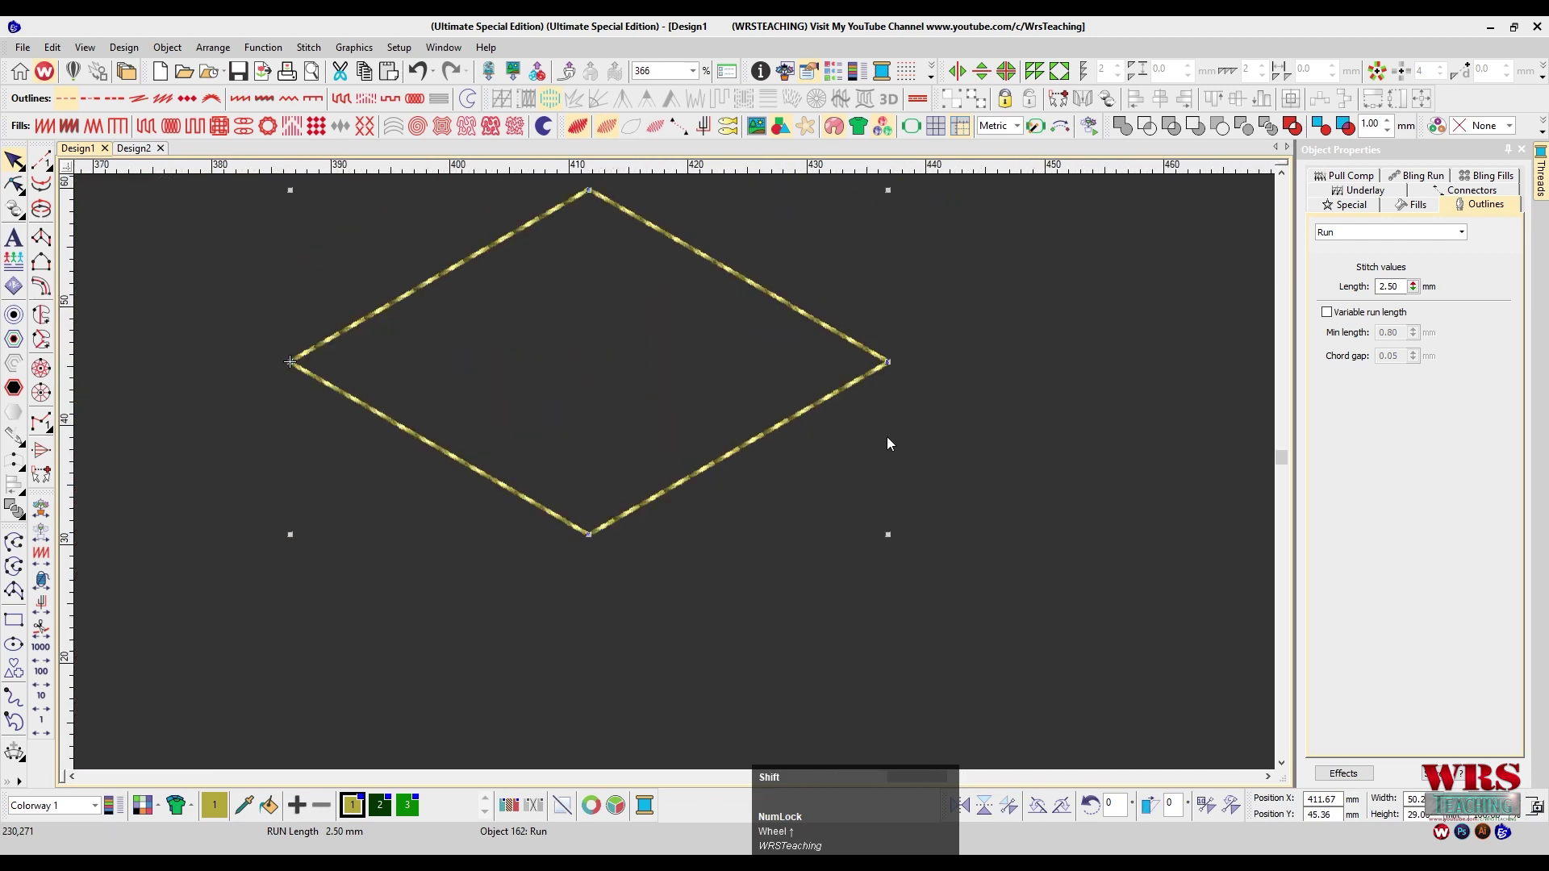
pyautogui.click(801, 447)
pyautogui.press('t')
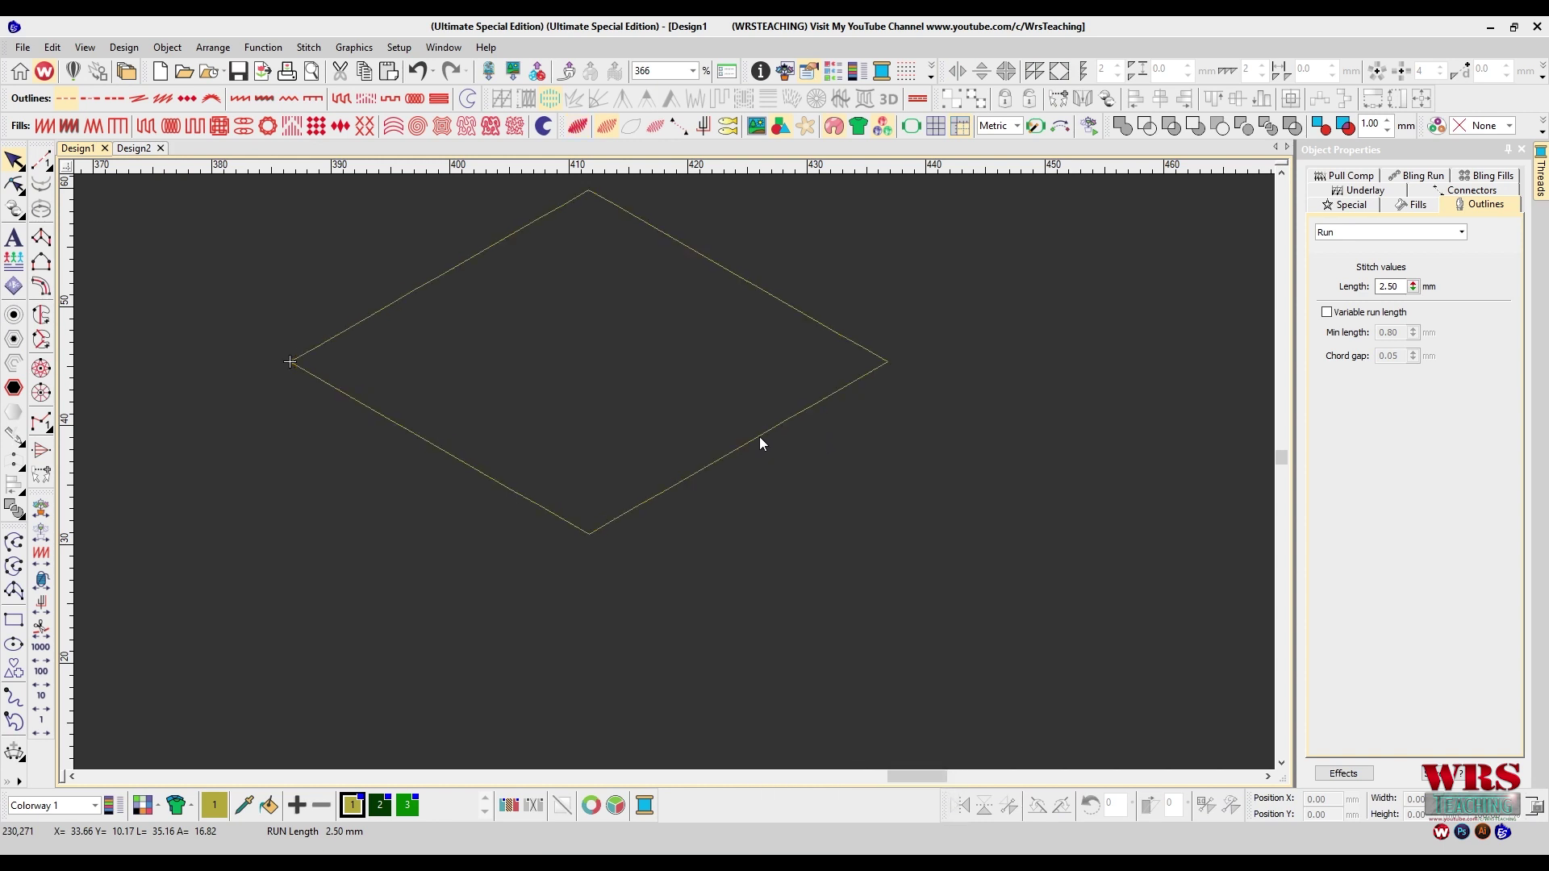
pyautogui.moveTo(759, 438); pyautogui.dragTo(1059, 613)
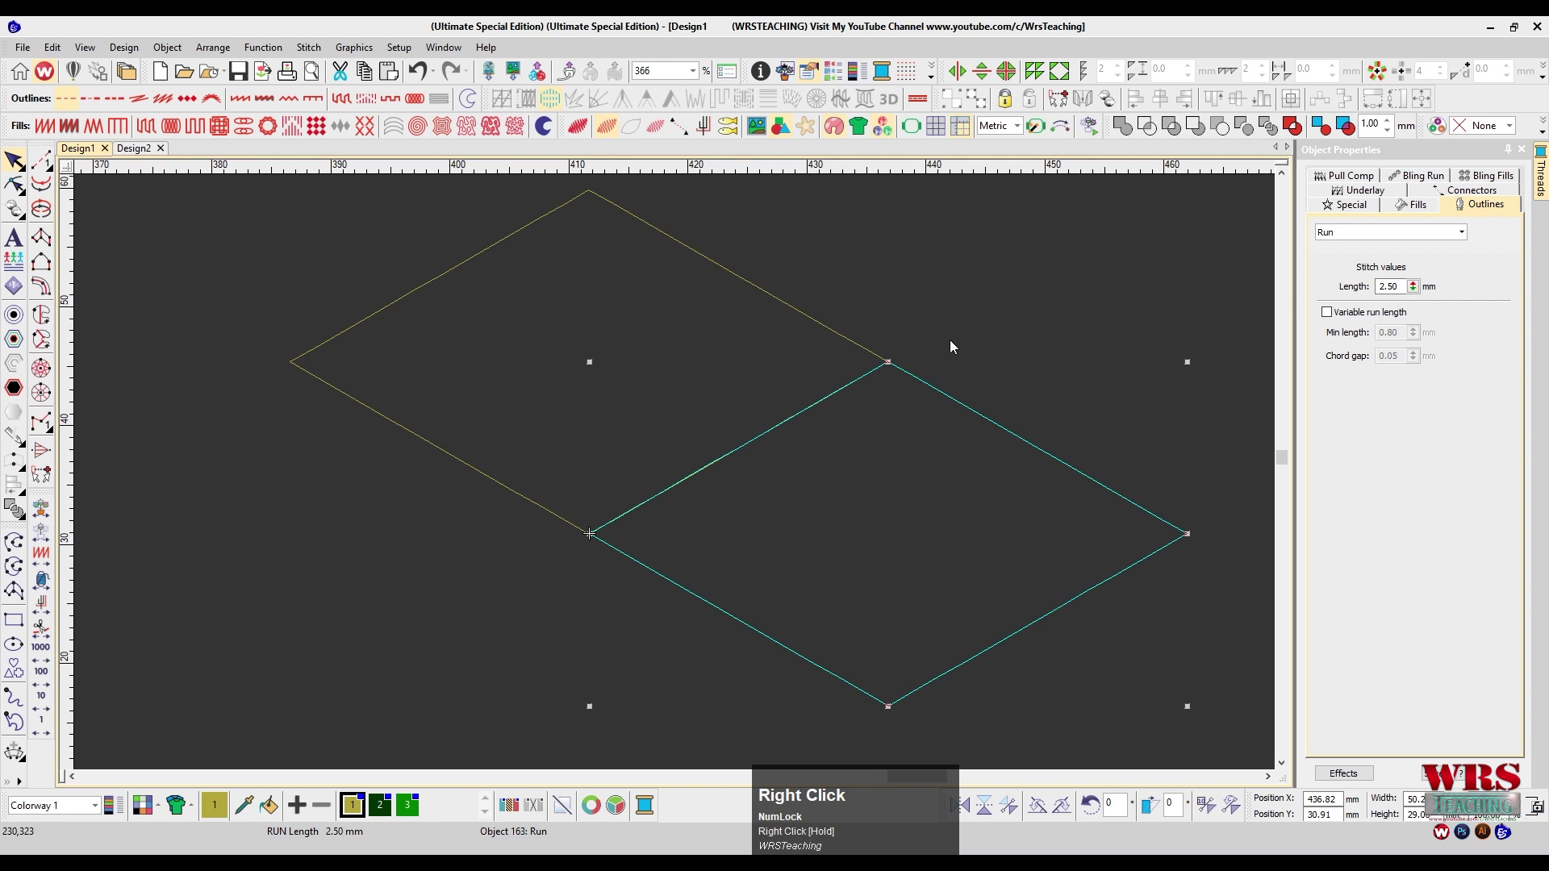
# Check the alignment of the shared edge between the two rhombuses and return to the realistic stitch display
pyautogui.press('t')
pyautogui.press('t')
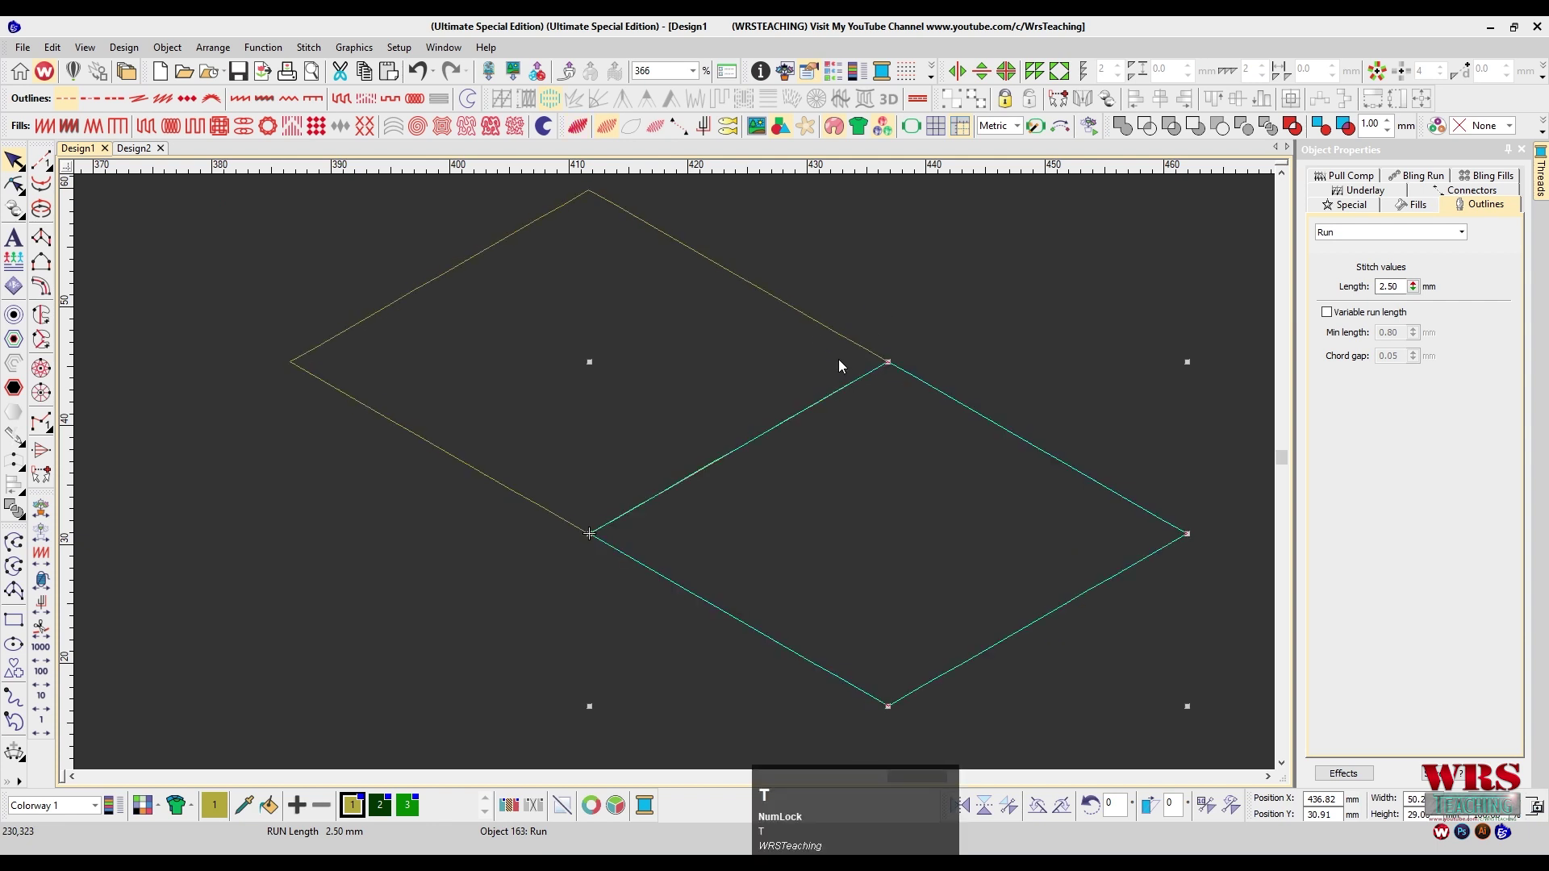
pyautogui.keyDown('ctrl'); pyautogui.click(870, 354); pyautogui.keyUp('ctrl')
pyautogui.press('z')
pyautogui.click(1233, 247)
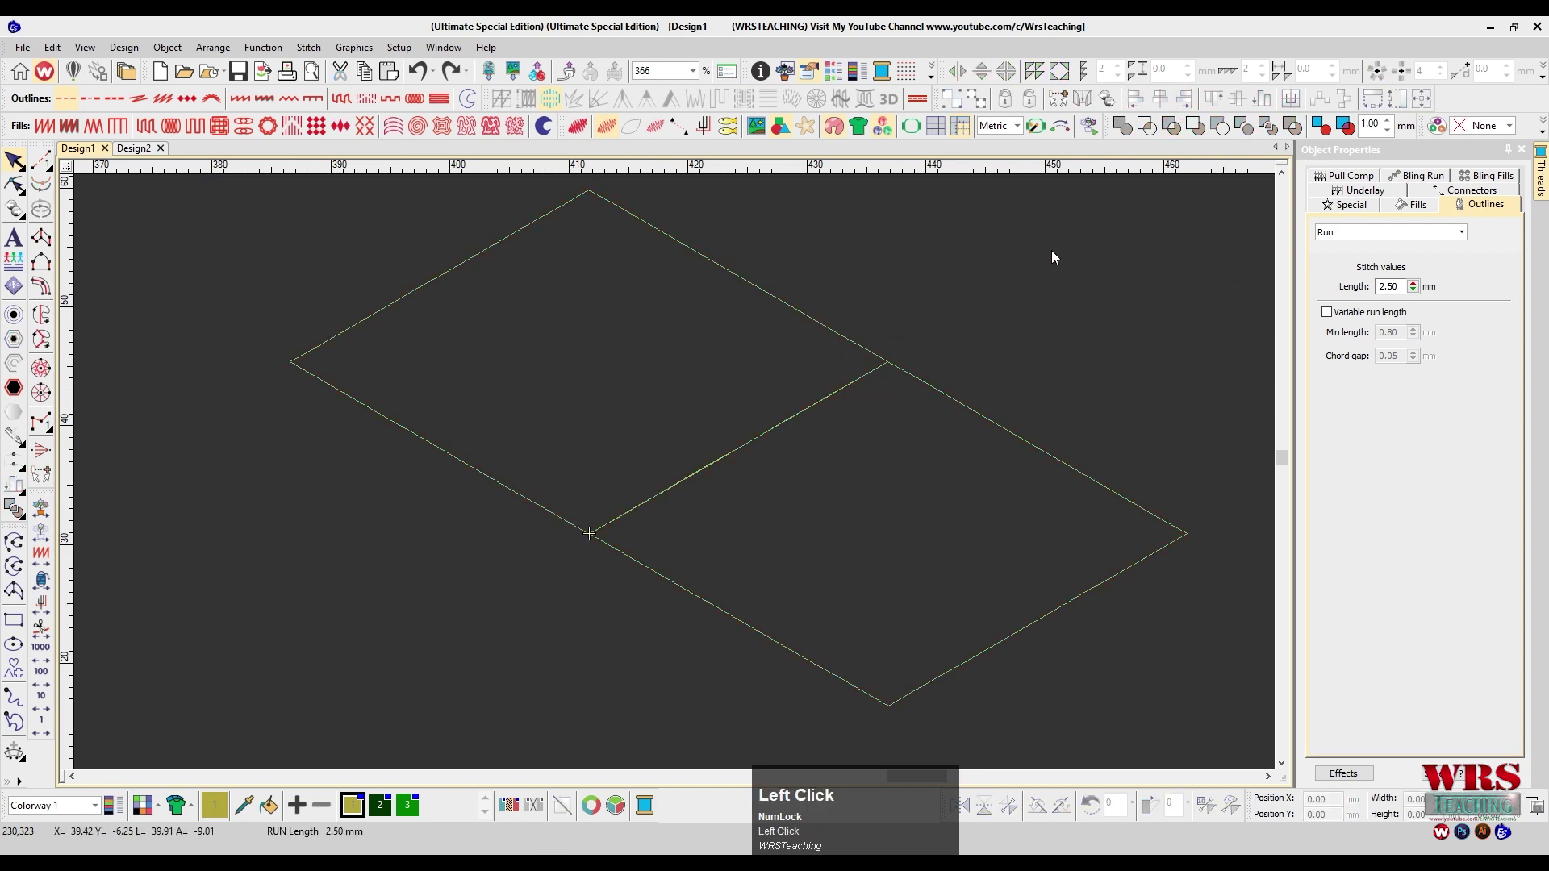
pyautogui.hotkey('shift', 'z')
pyautogui.press('t')
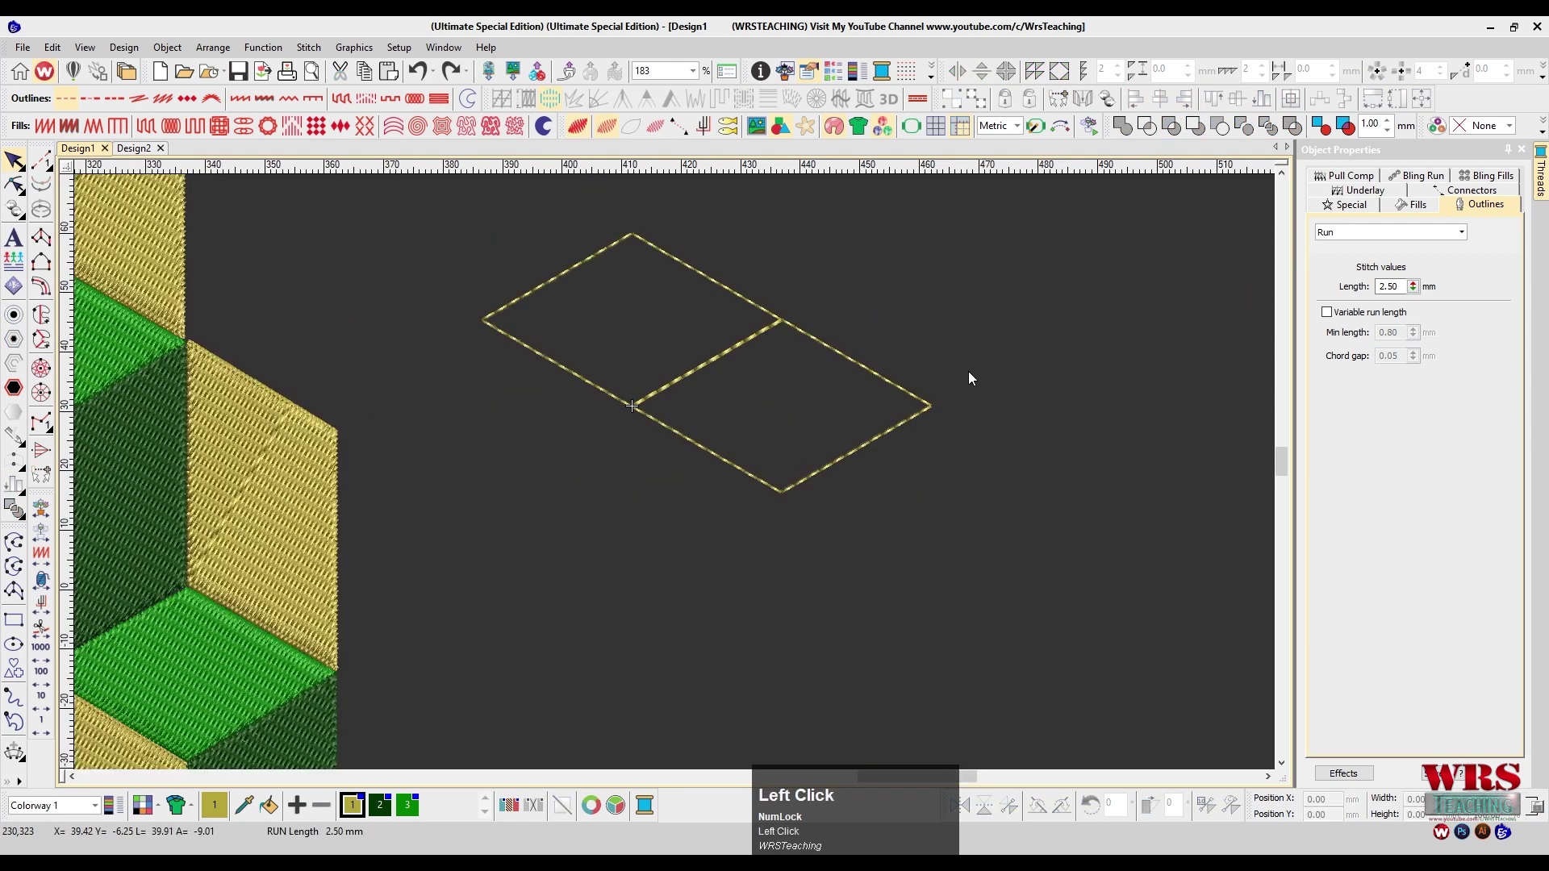
# Reshape the lower rhombus into an upright side face by moving its two lower corner points vertically beneath the shared edge
pyautogui.click(903, 423)
pyautogui.click(903, 423)
pyautogui.moveTo(974, 390); pyautogui.dragTo(744, 531)
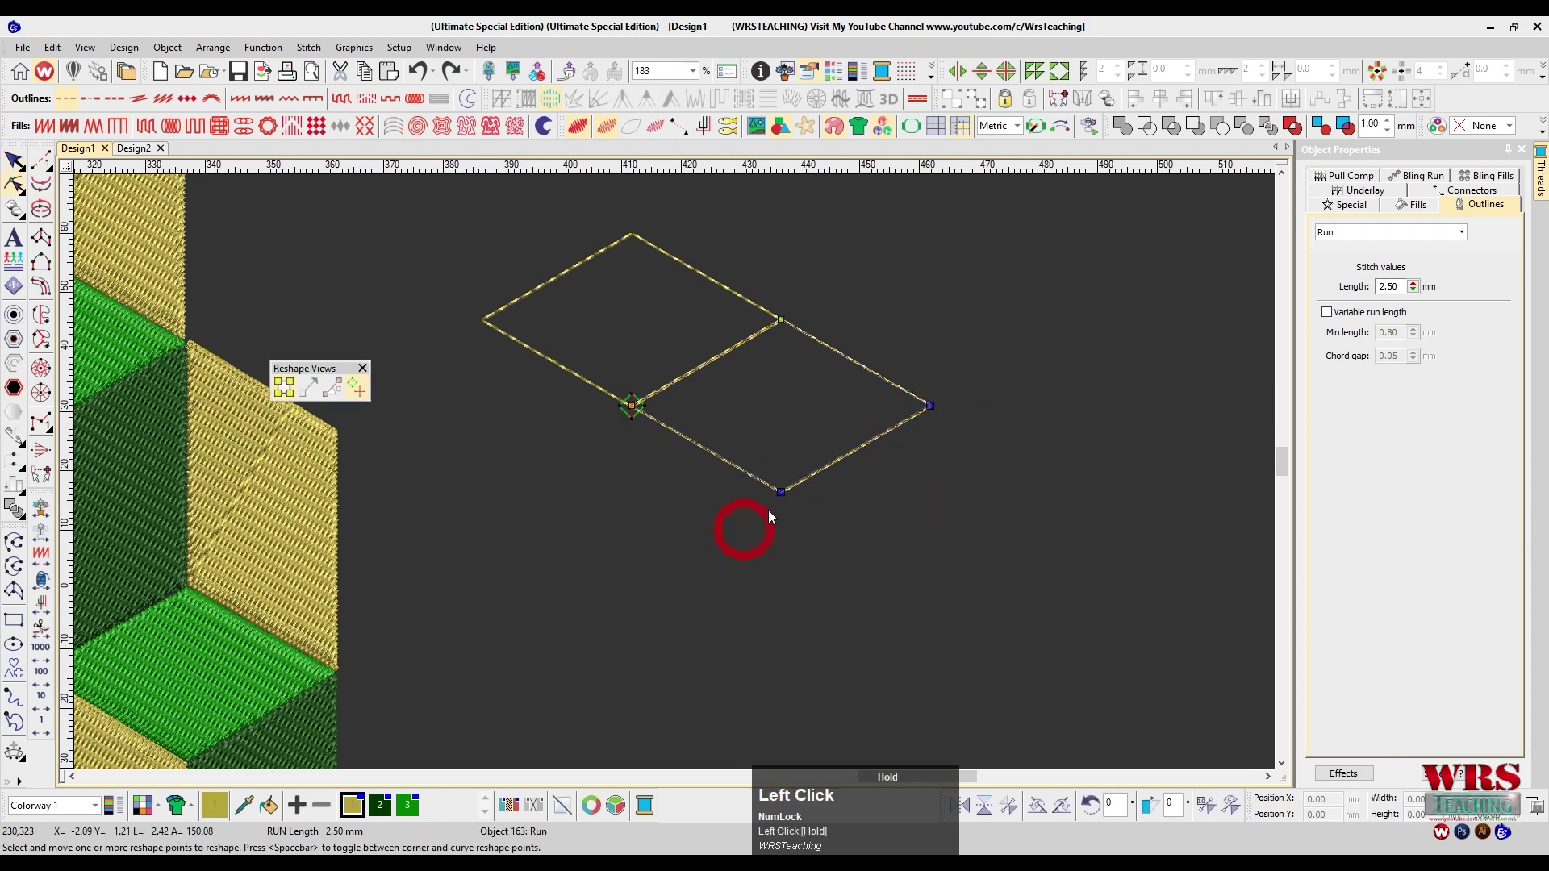
pyautogui.press('z')
pyautogui.hscroll(-2, 976, 477)
pyautogui.hotkey('shift', 'z')
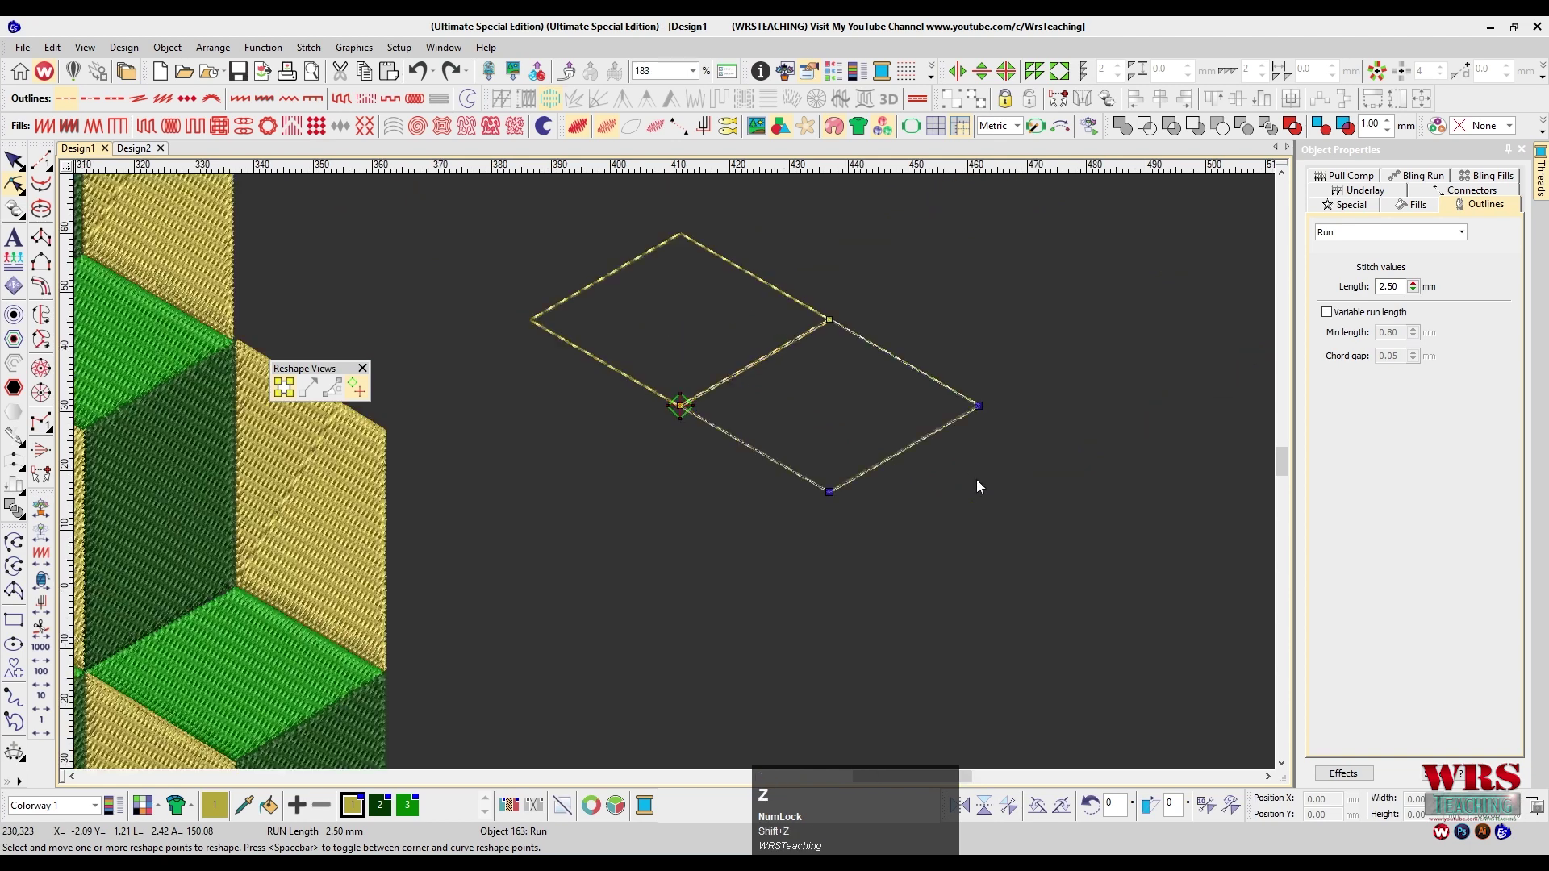
pyautogui.press('t')
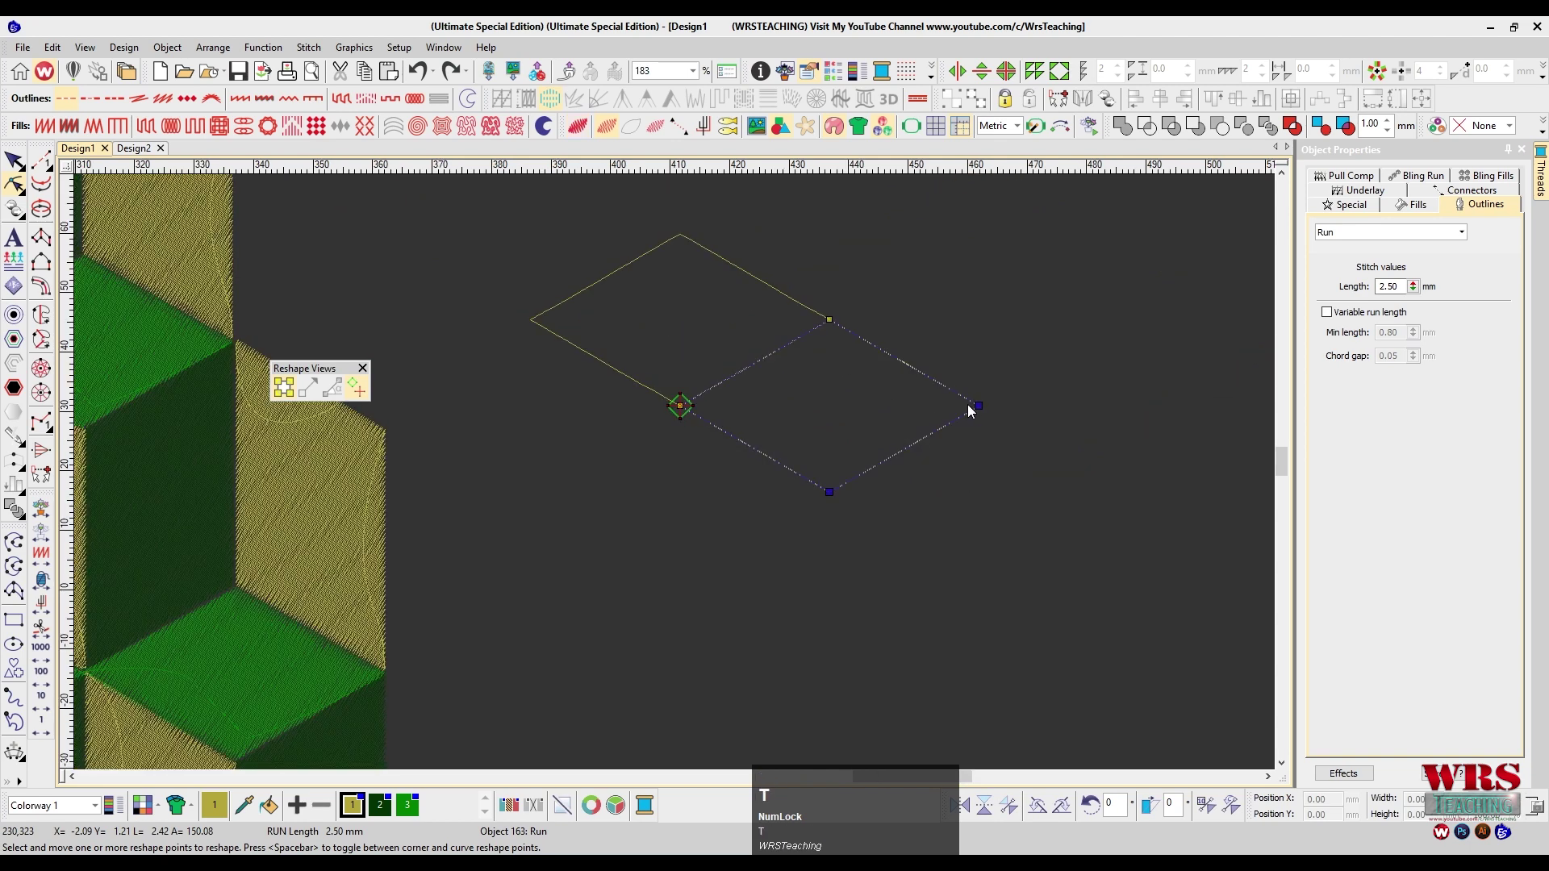
pyautogui.moveTo(979, 406); pyautogui.dragTo(839, 558)
pyautogui.moveTo(843, 514); pyautogui.dragTo(830, 522)
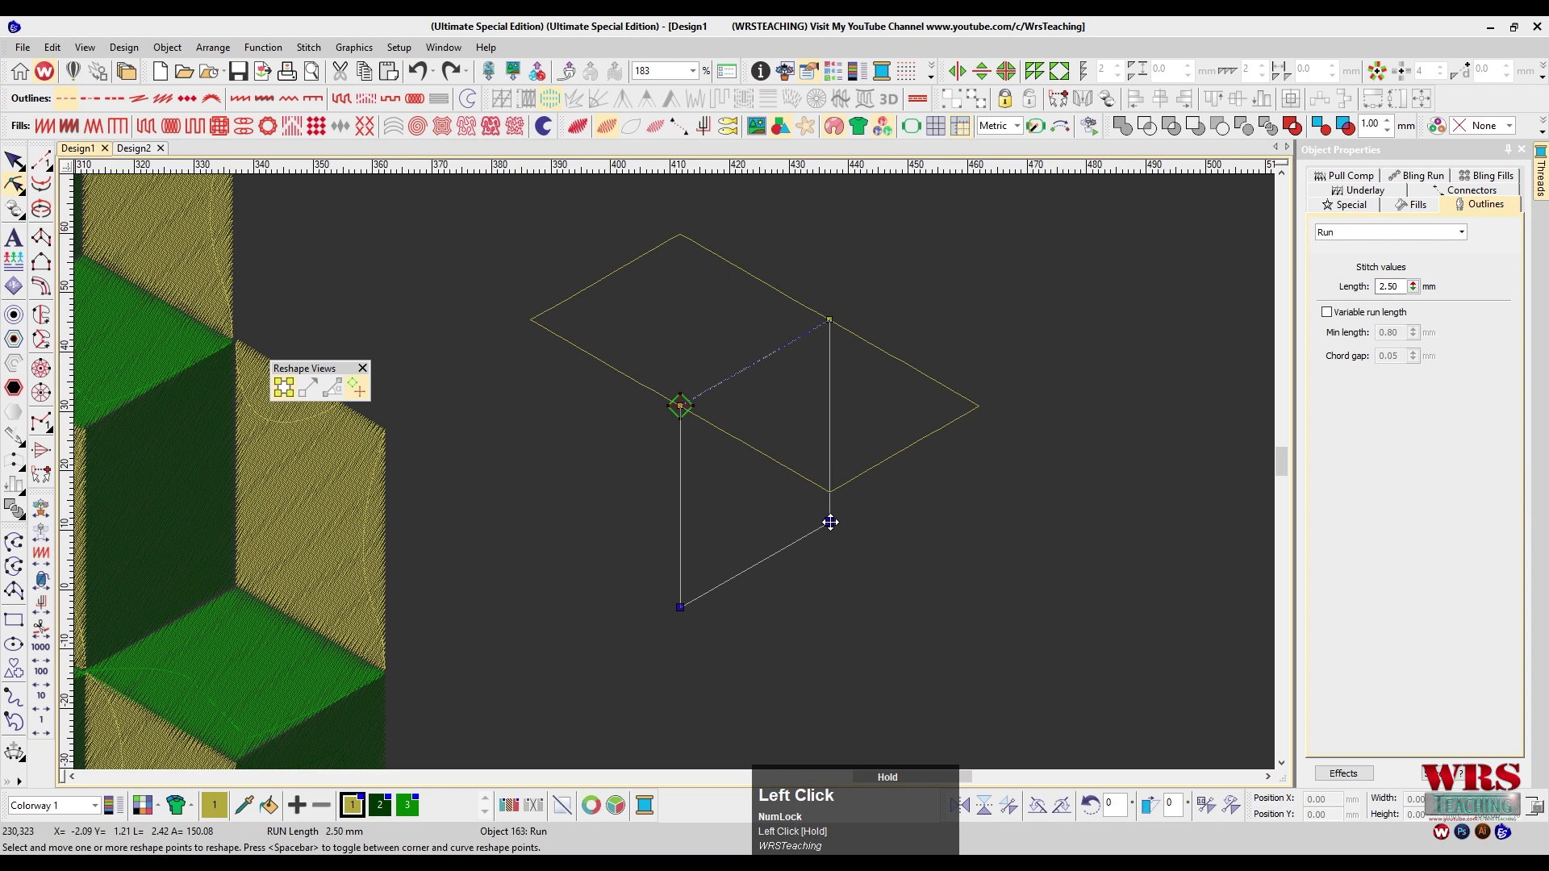
pyautogui.moveTo(830, 522); pyautogui.dragTo(830, 522)
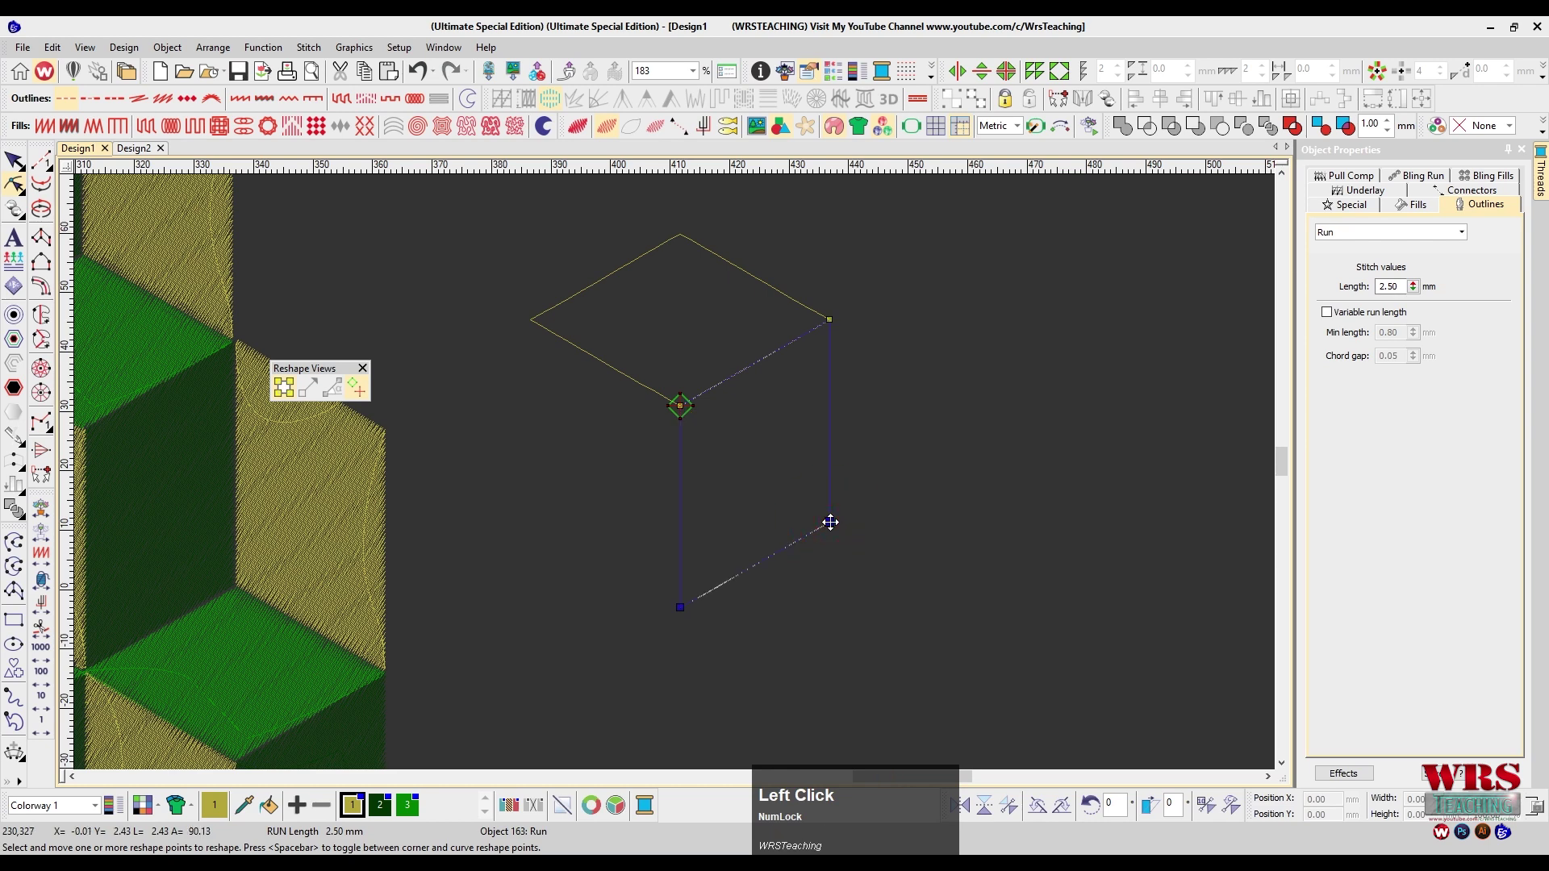
pyautogui.click(941, 487)
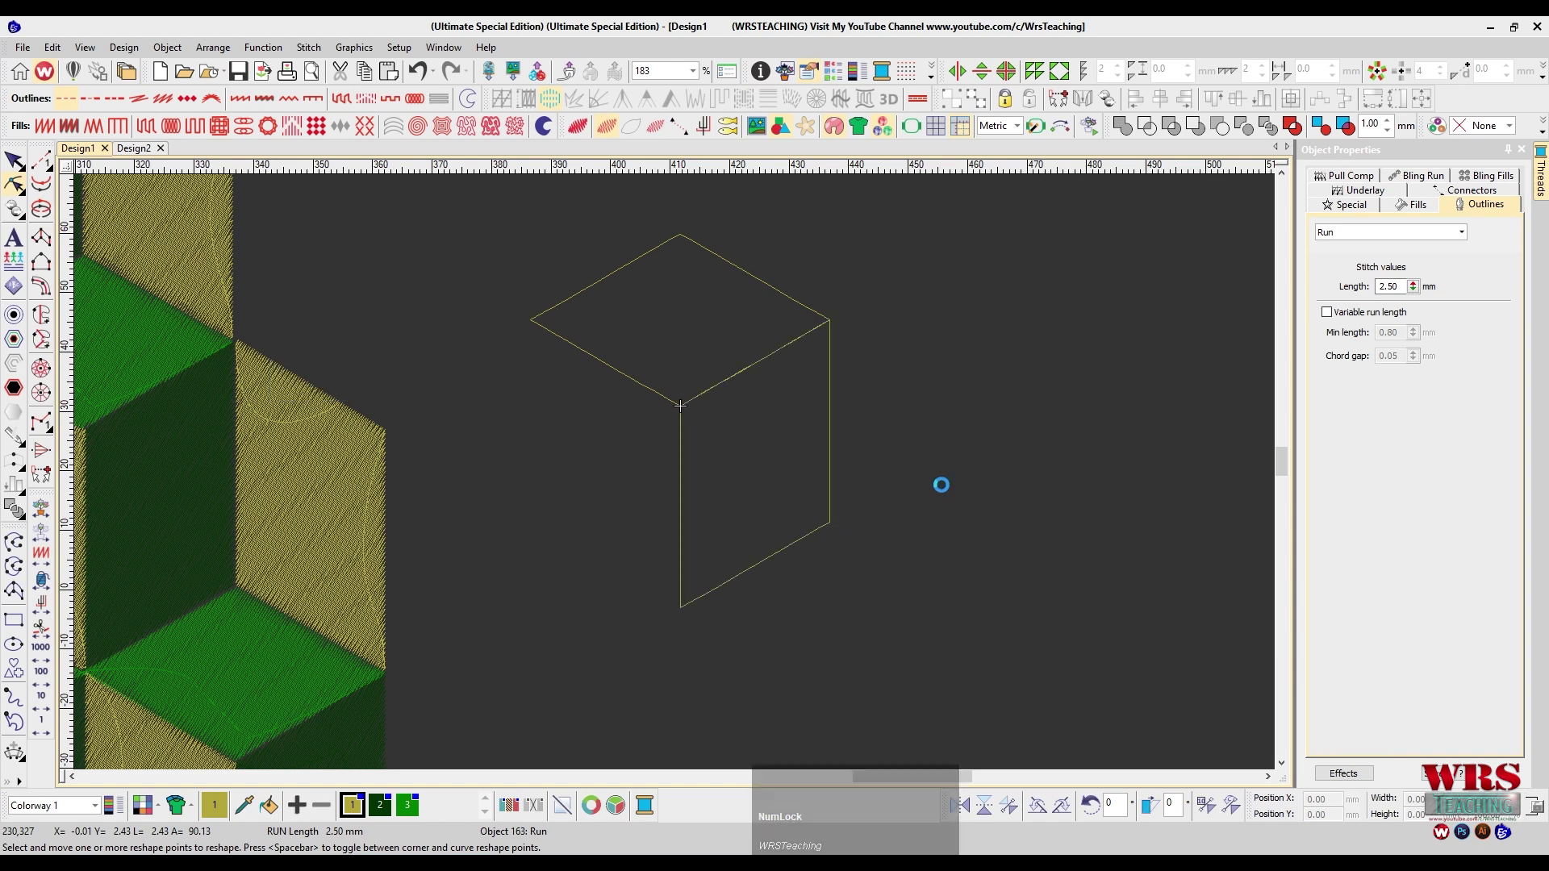
# Nudge the two lower corner points of the side face down to make it about 50 mm tall
pyautogui.click(831, 492)
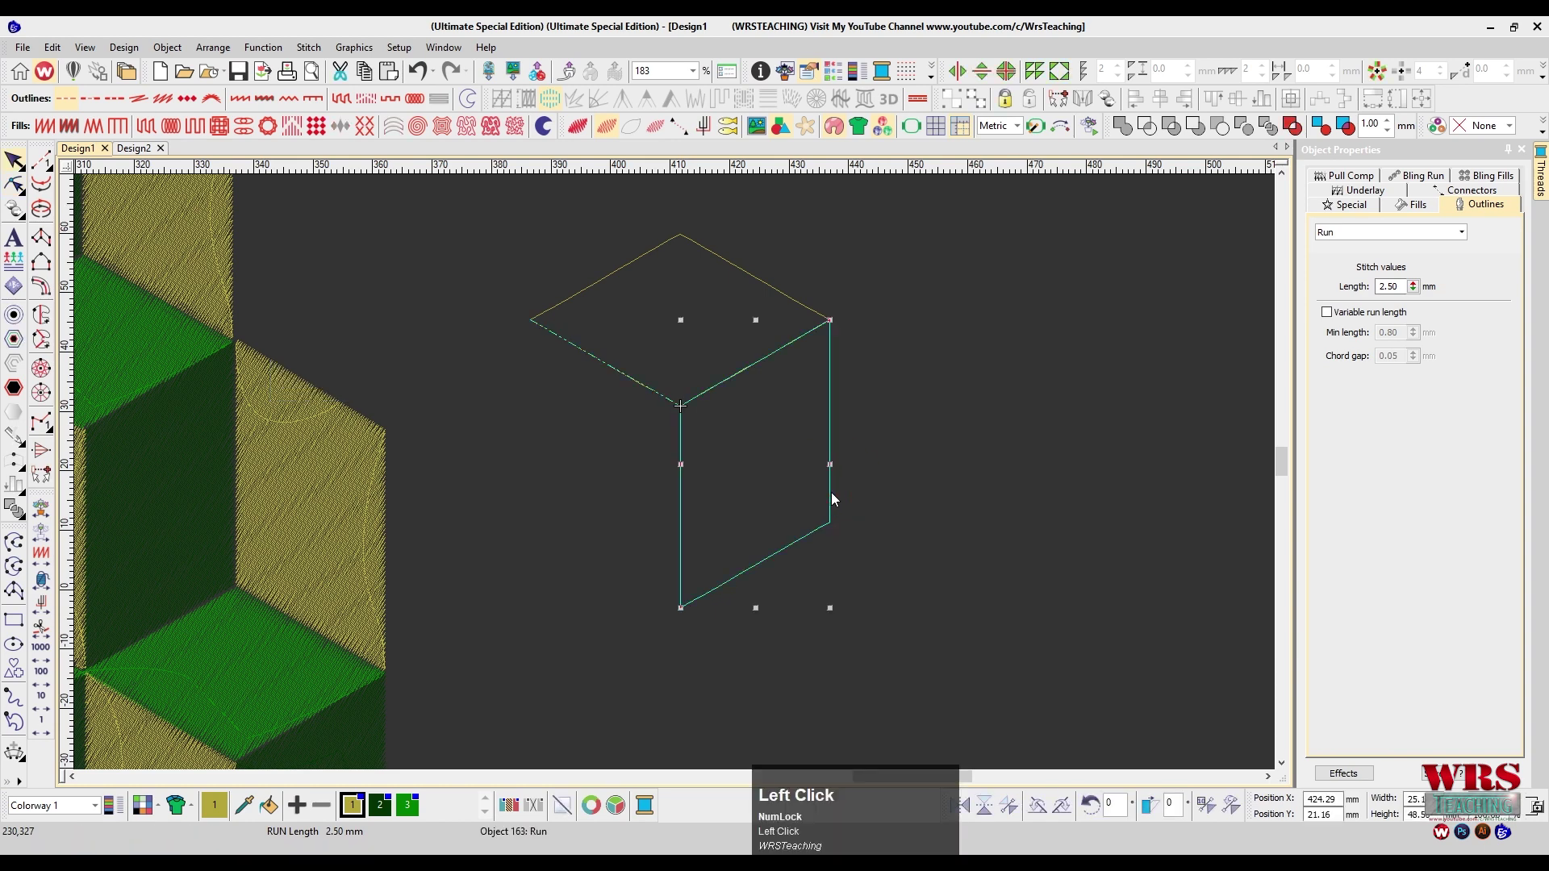
pyautogui.press('h')
pyautogui.moveTo(882, 487); pyautogui.dragTo(669, 632)
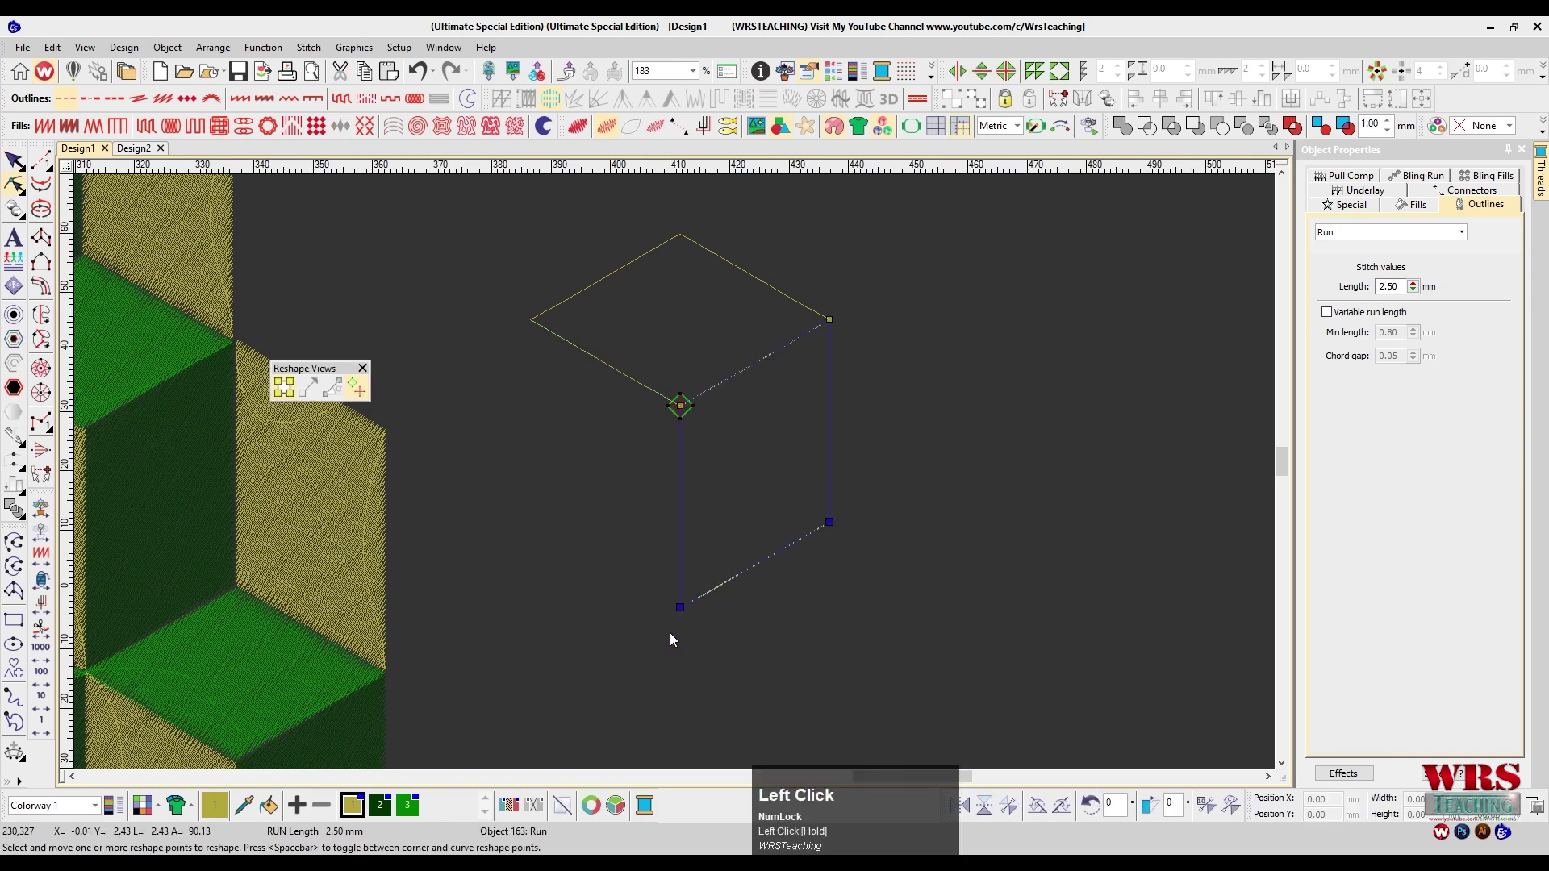
pyautogui.press('Down')
pyautogui.press('Down')
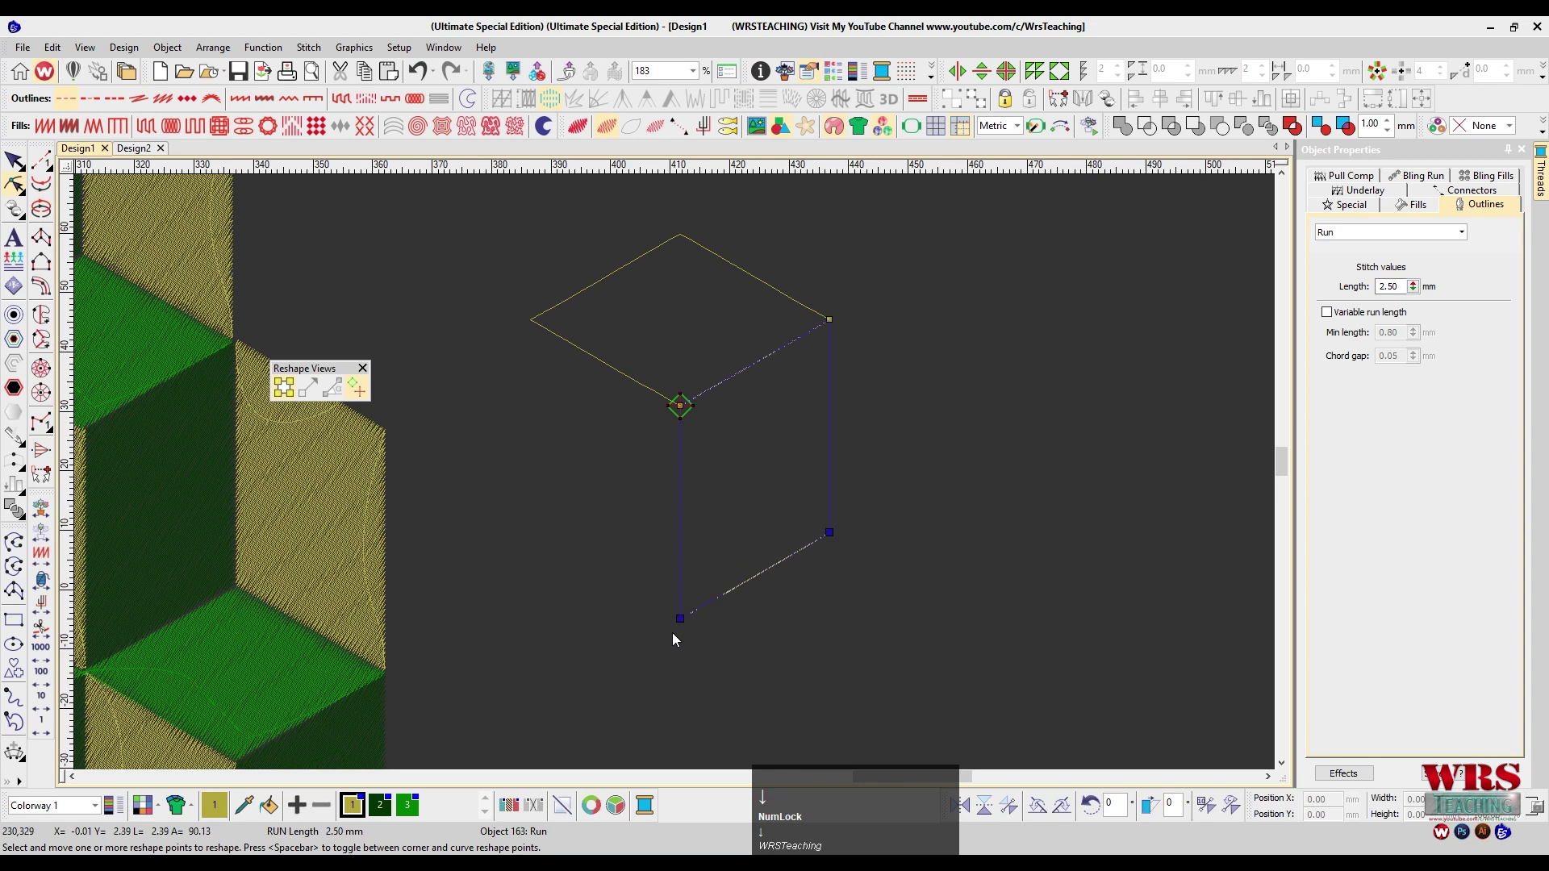
pyautogui.click(932, 492)
pyautogui.click(830, 421)
pyautogui.press('t')
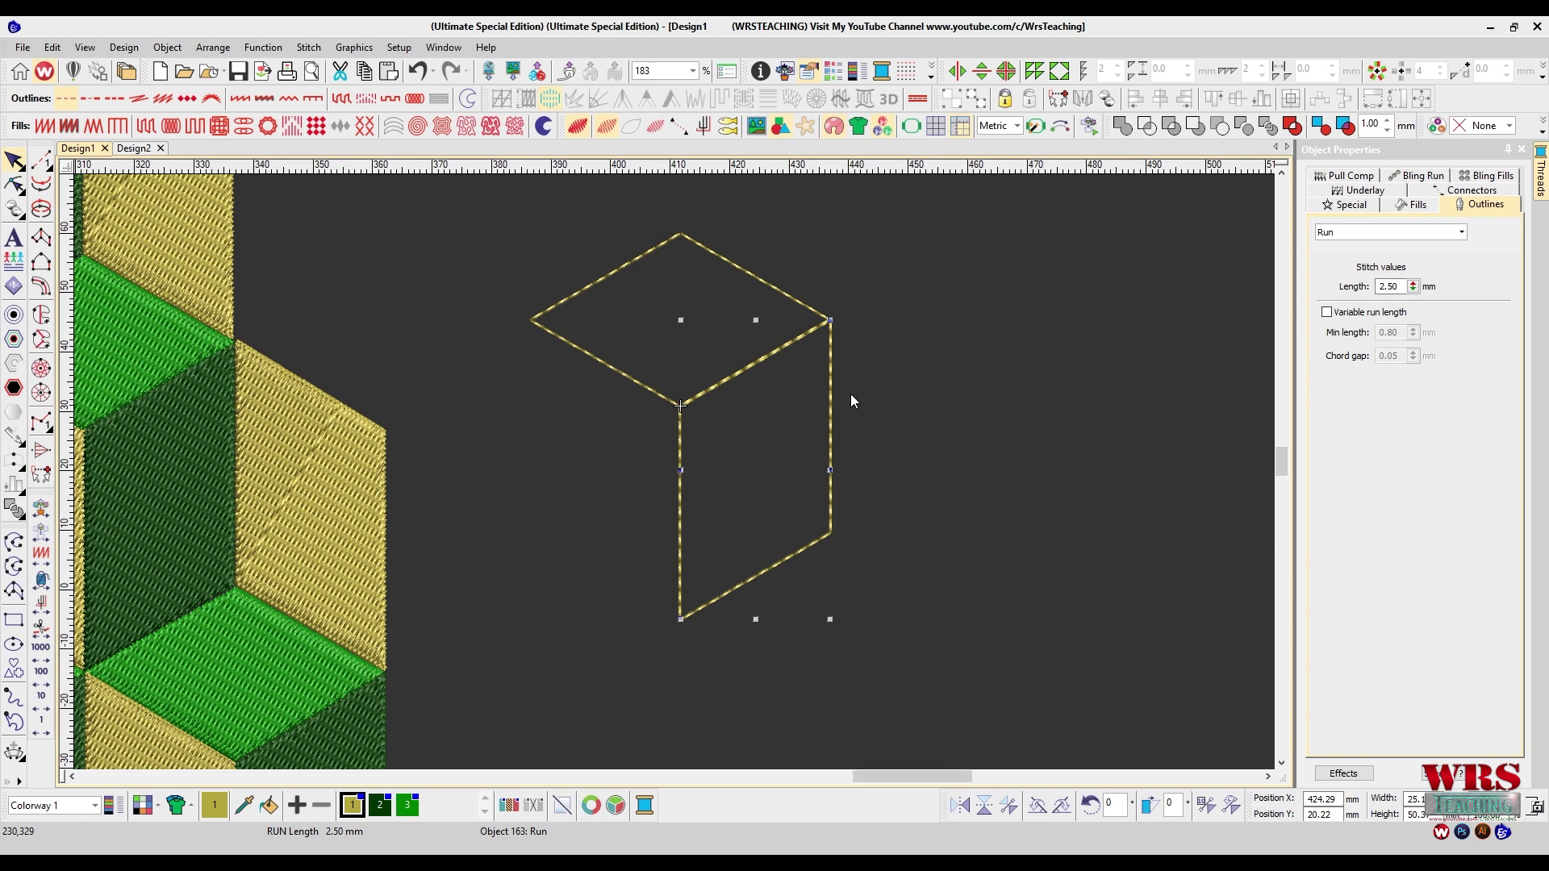
# Duplicate the right side face beside itself, mirror the copy horizontally and align it with the top rhombus to complete the cube outline
pyautogui.keyDown('ctrl'); pyautogui.click(801, 310); pyautogui.keyUp('ctrl')
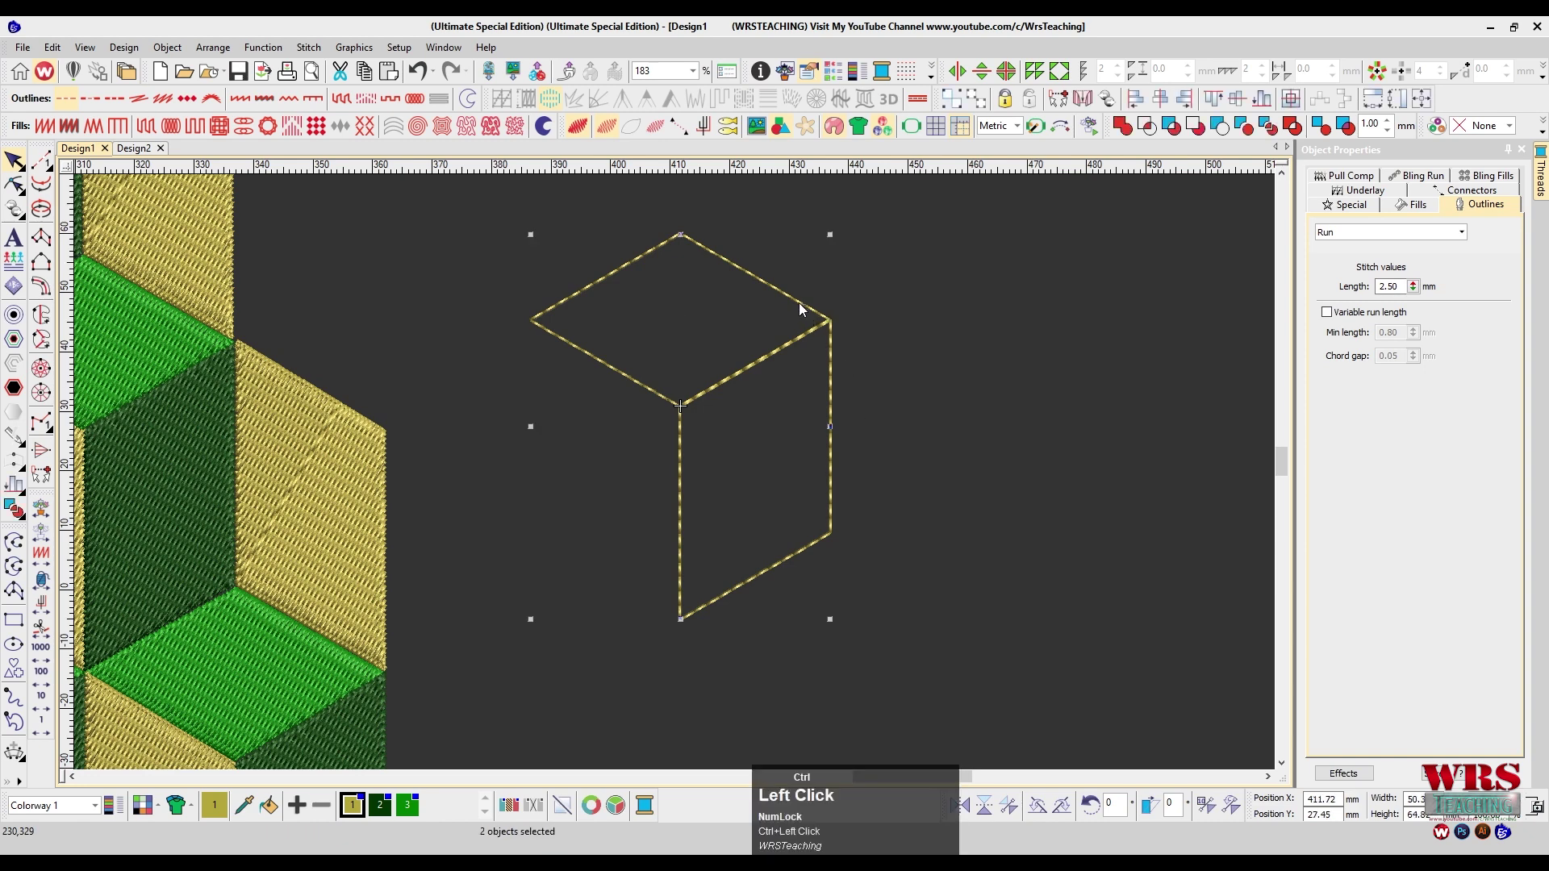
pyautogui.click(882, 316)
pyautogui.press('t')
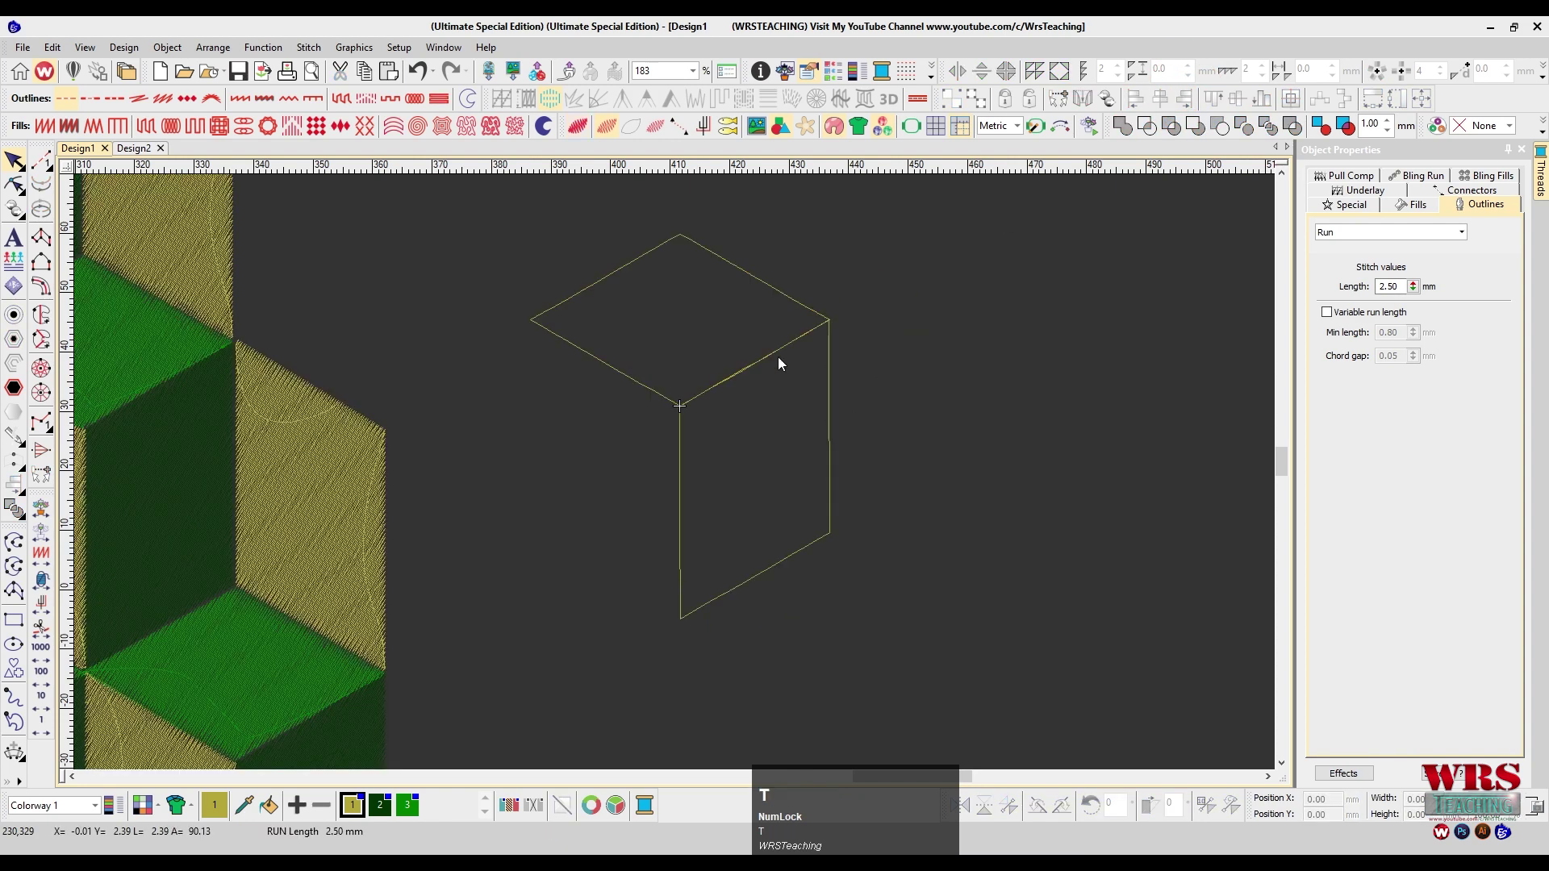
pyautogui.press('t')
pyautogui.moveTo(827, 368); pyautogui.dragTo(676, 370)
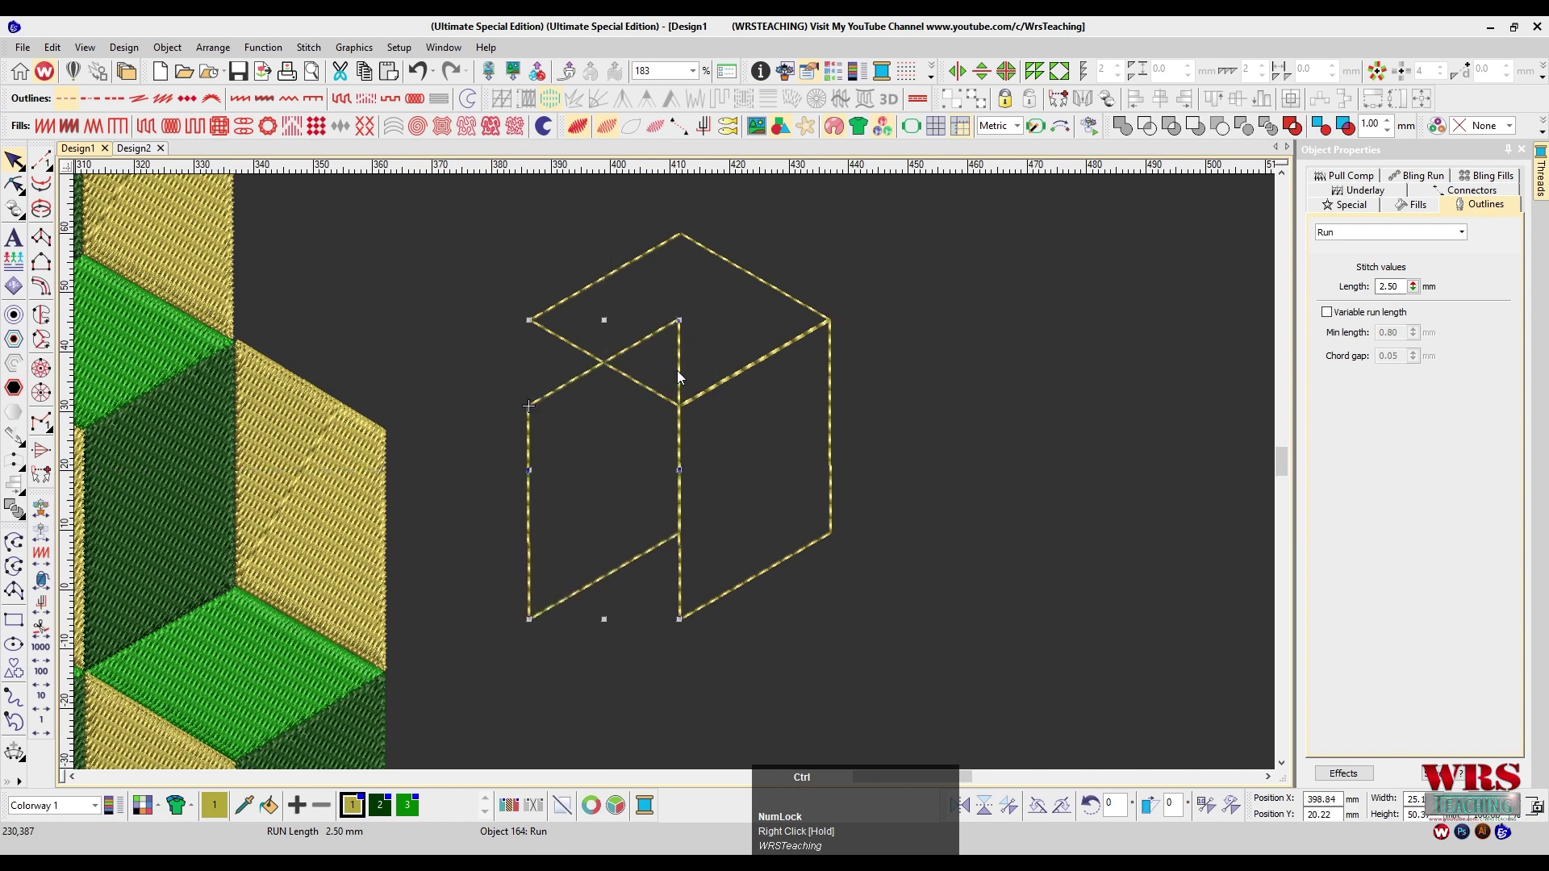
pyautogui.hotkey('ctrl', '1')
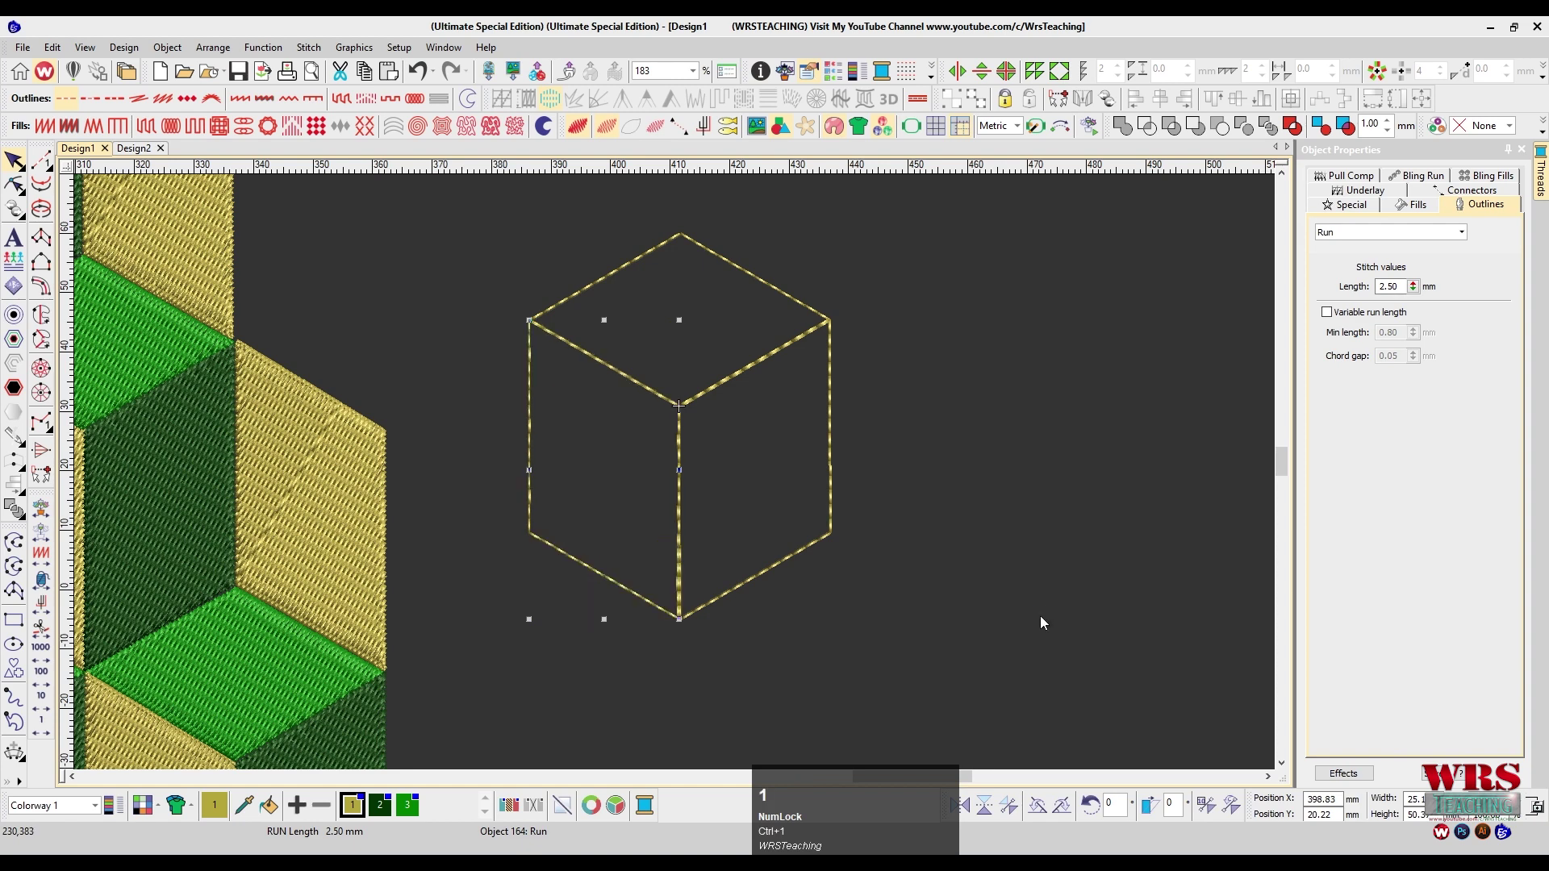
pyautogui.keyDown('ctrl'); pyautogui.click(614, 273); pyautogui.keyUp('ctrl')
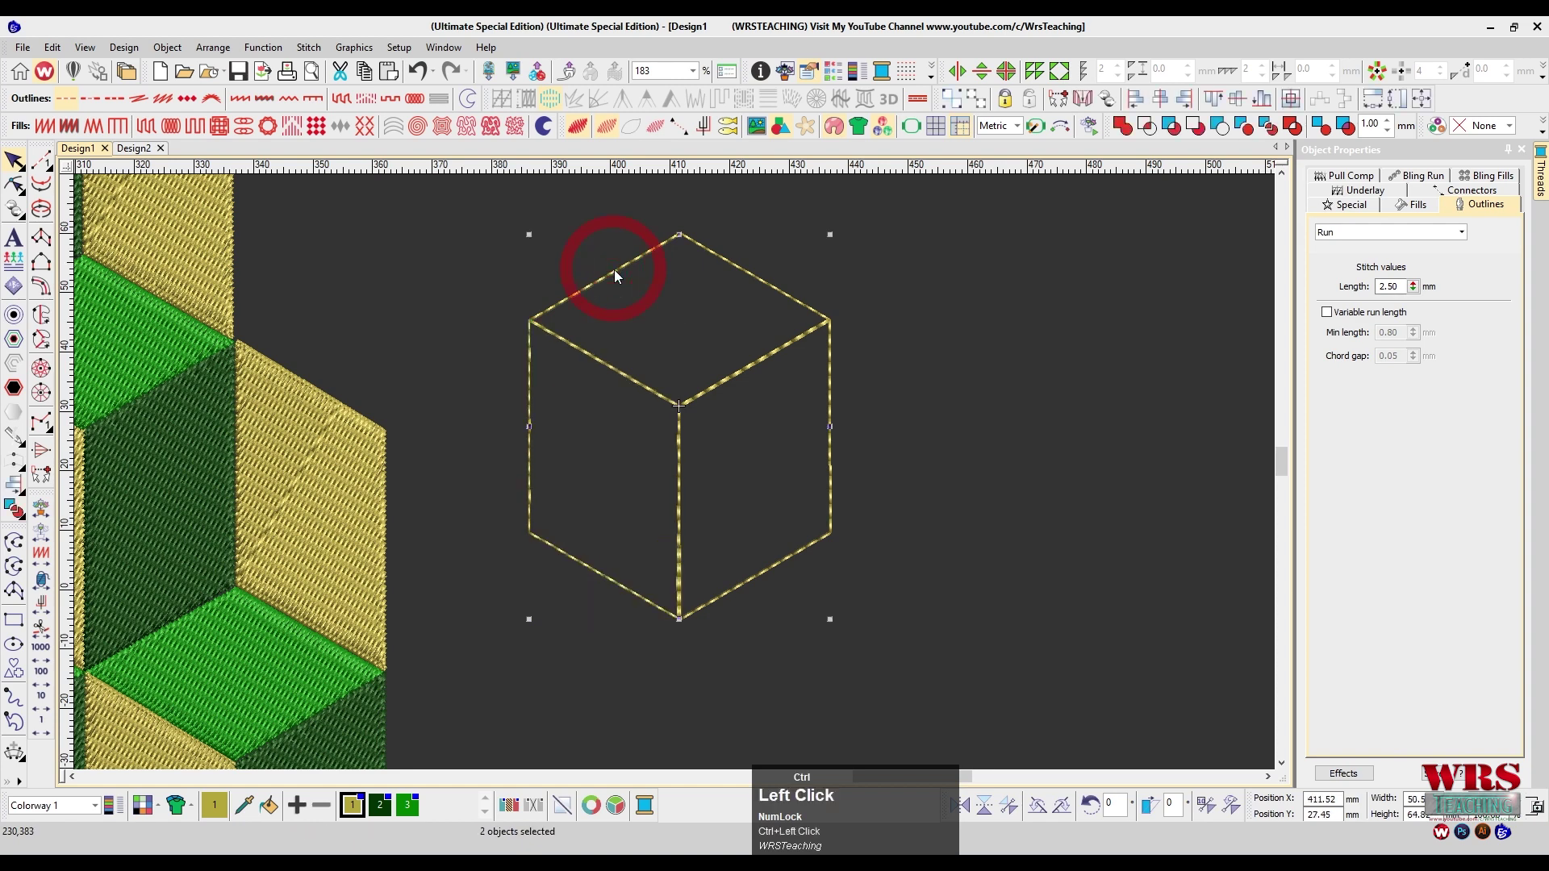
pyautogui.click(1104, 551)
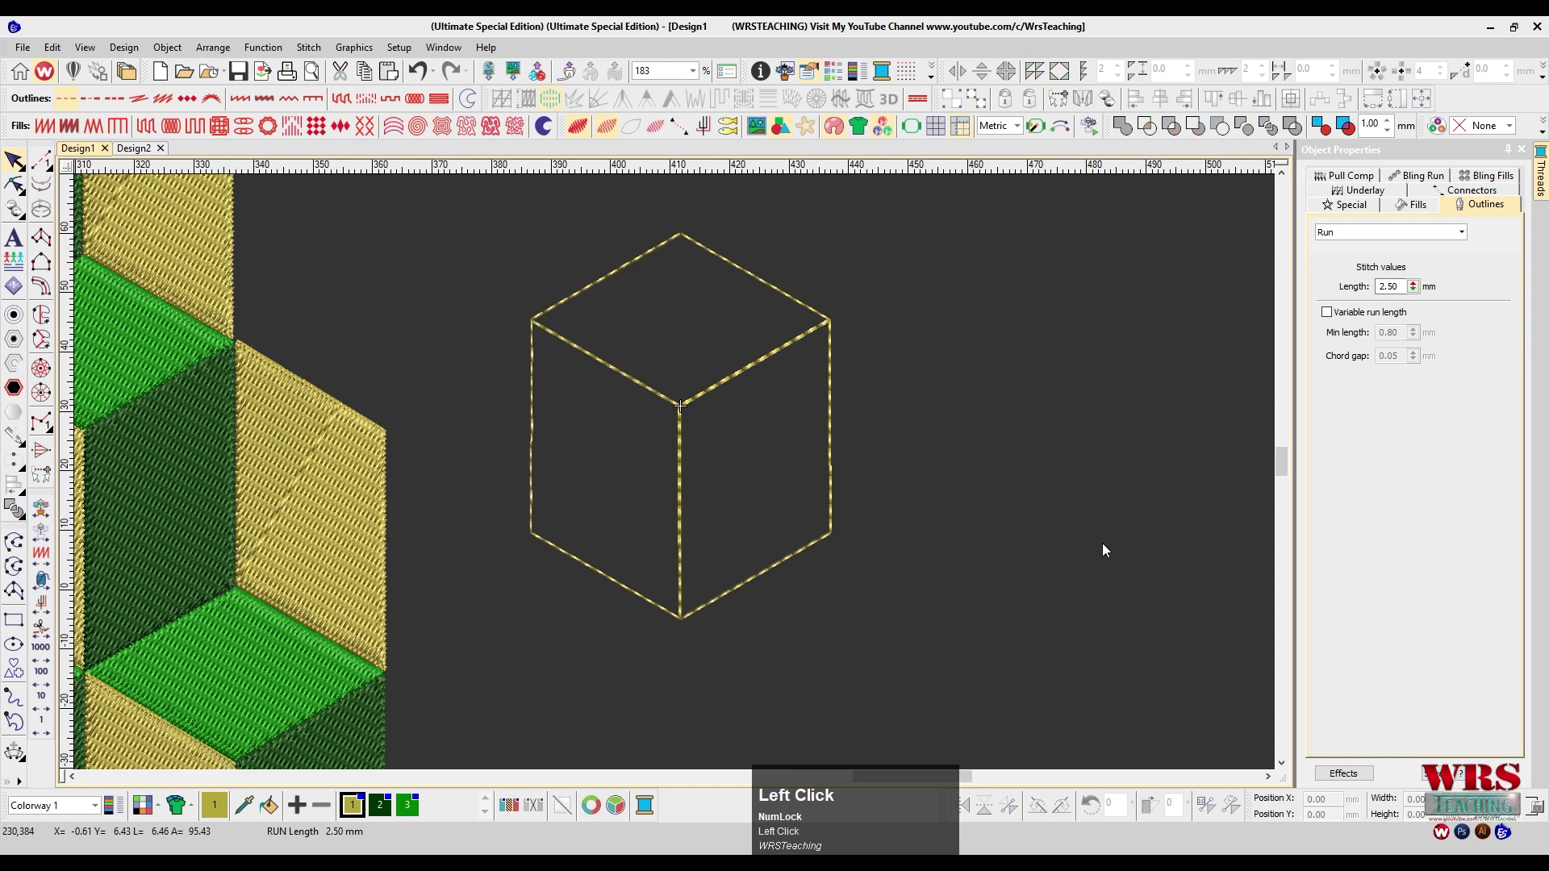
# Move the whole cube outline farther from the cube pattern, about 41 mm sideways and 17 mm down
pyautogui.scroll(1, 892, 460)
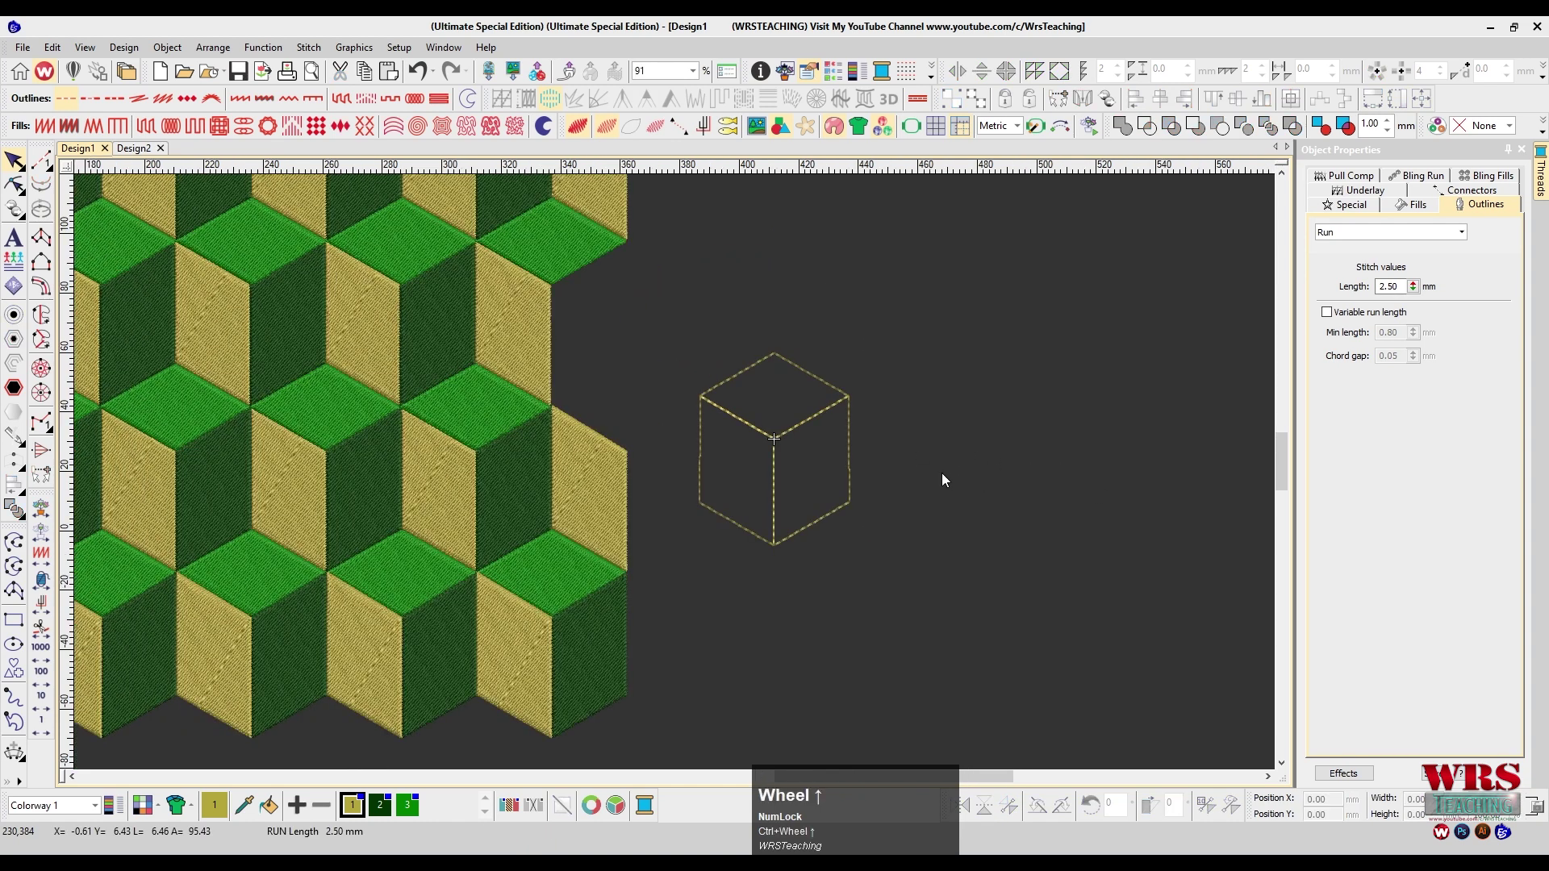
pyautogui.press('z')
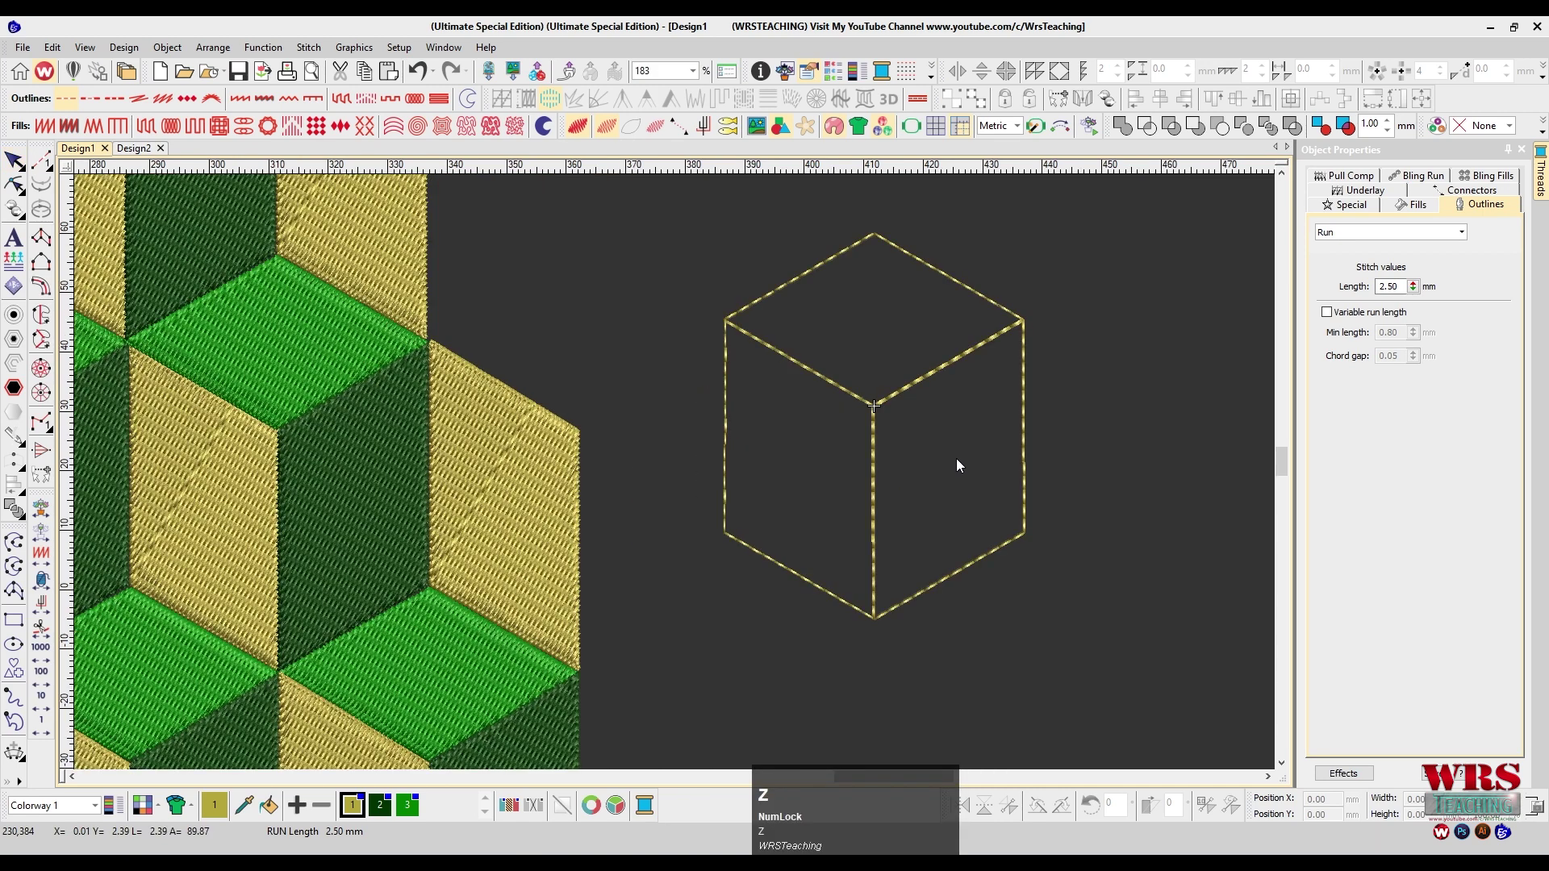
pyautogui.scroll(-2, 968, 481)
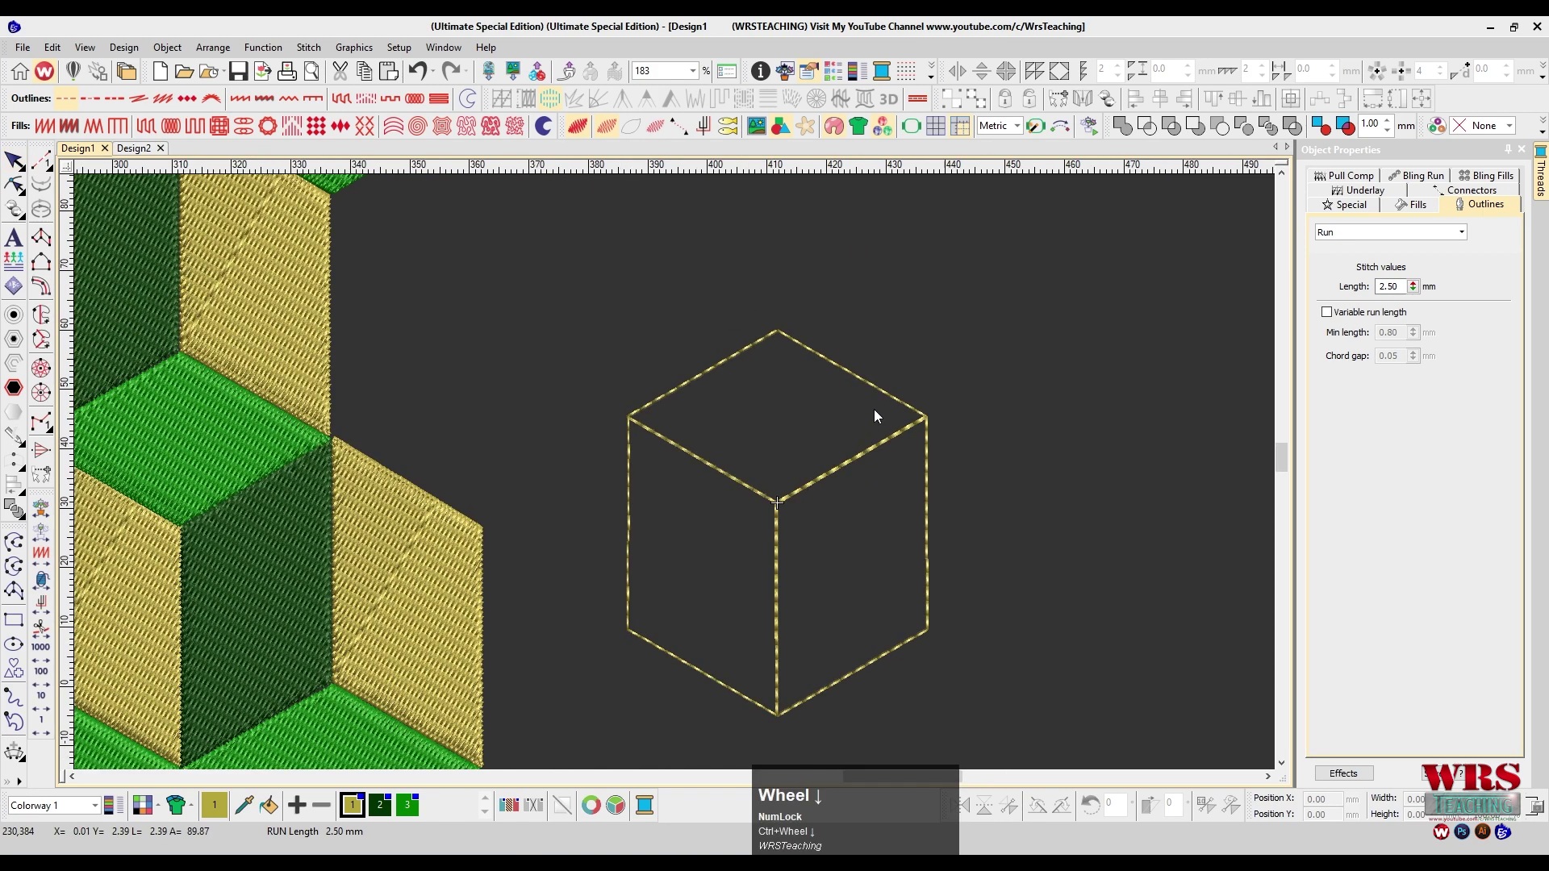
pyautogui.hotkey('shift', 'z')
pyautogui.moveTo(859, 421); pyautogui.dragTo(681, 588)
pyautogui.moveTo(879, 364); pyautogui.dragTo(632, 601)
pyautogui.moveTo(733, 483); pyautogui.dragTo(934, 386)
pyautogui.scroll(-1, 935, 387)
pyautogui.hotkey('ctrl', 'z')
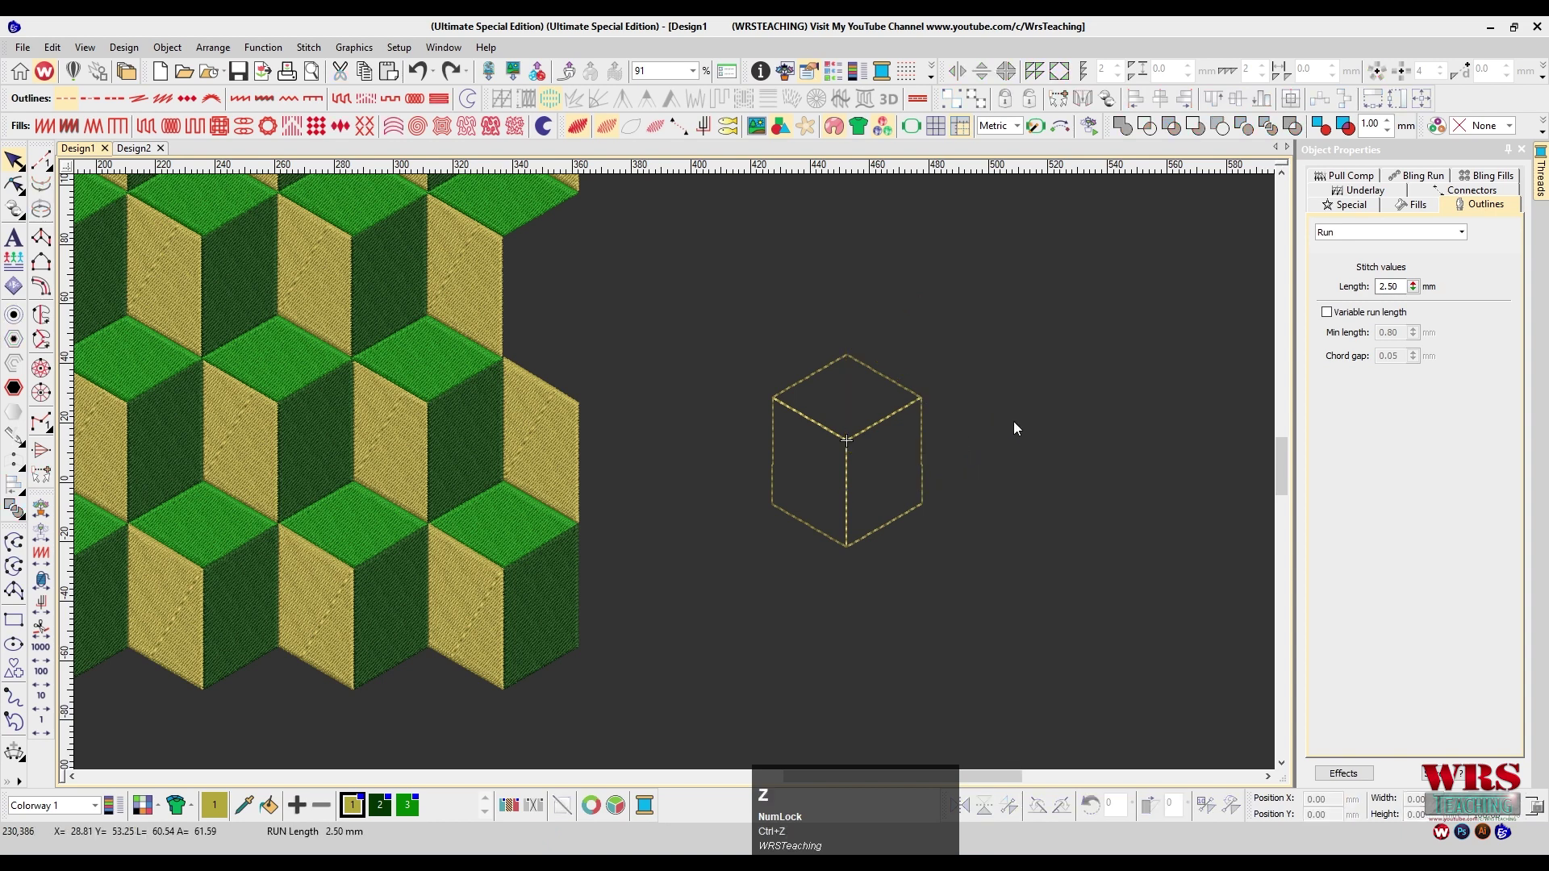
# Try tiling the cube outline with two duplicates nested above it, and undo both copies
pyautogui.hscroll(1, 1008, 421)
pyautogui.press('z')
pyautogui.scroll(2, 951, 414)
pyautogui.press('z')
pyautogui.moveTo(928, 386); pyautogui.dragTo(613, 679)
pyautogui.press('z')
pyautogui.moveTo(813, 595); pyautogui.dragTo(675, 299)
pyautogui.hotkey('shift', 'z')
pyautogui.click(1066, 416)
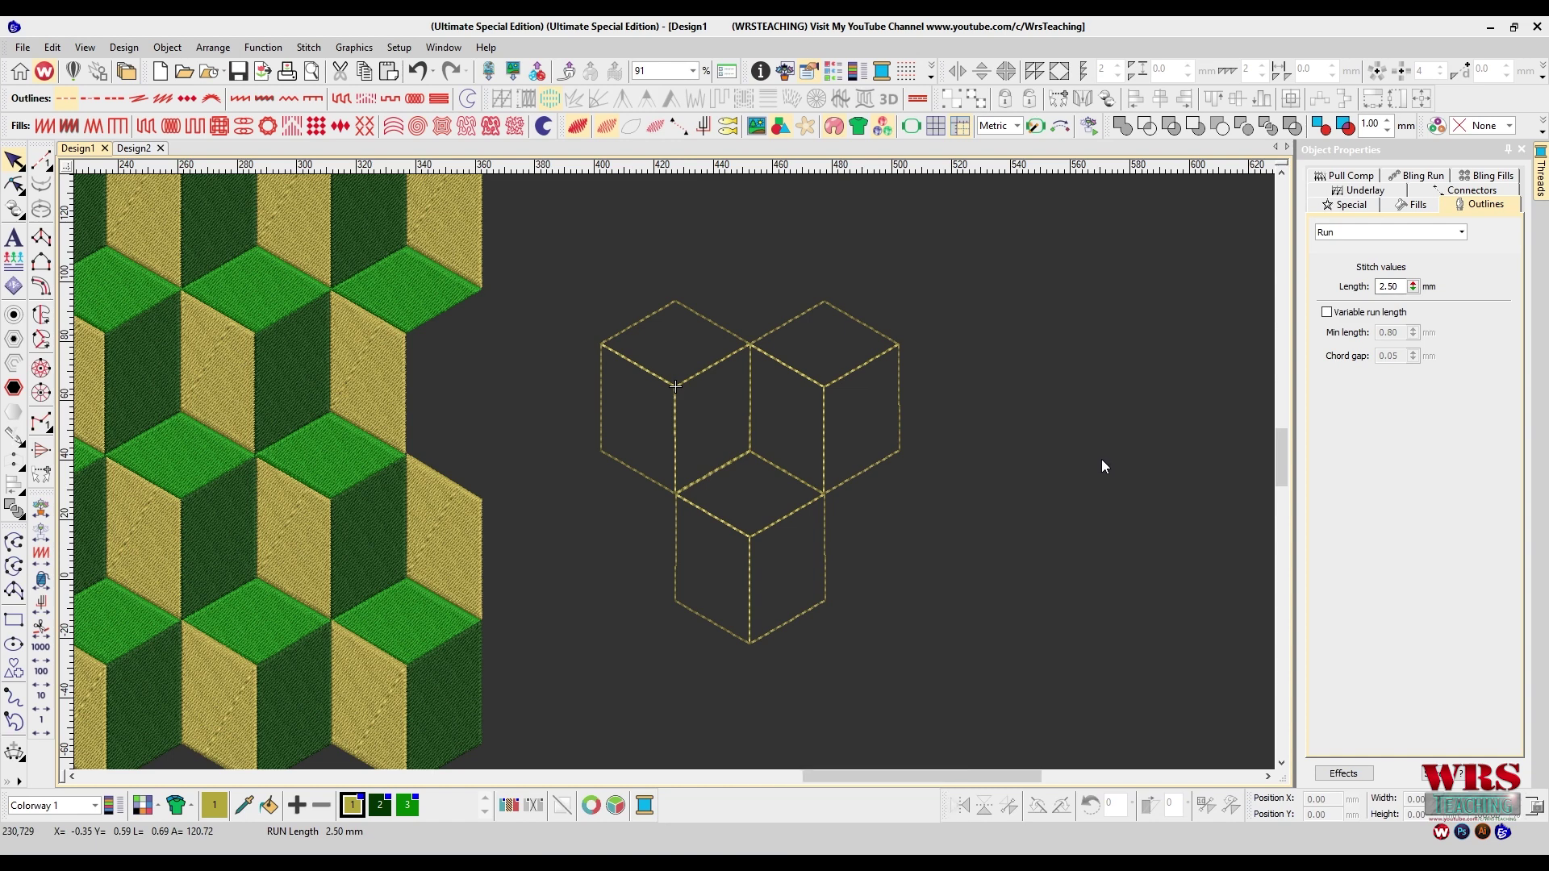
pyautogui.hotkey('ctrl', 'z')
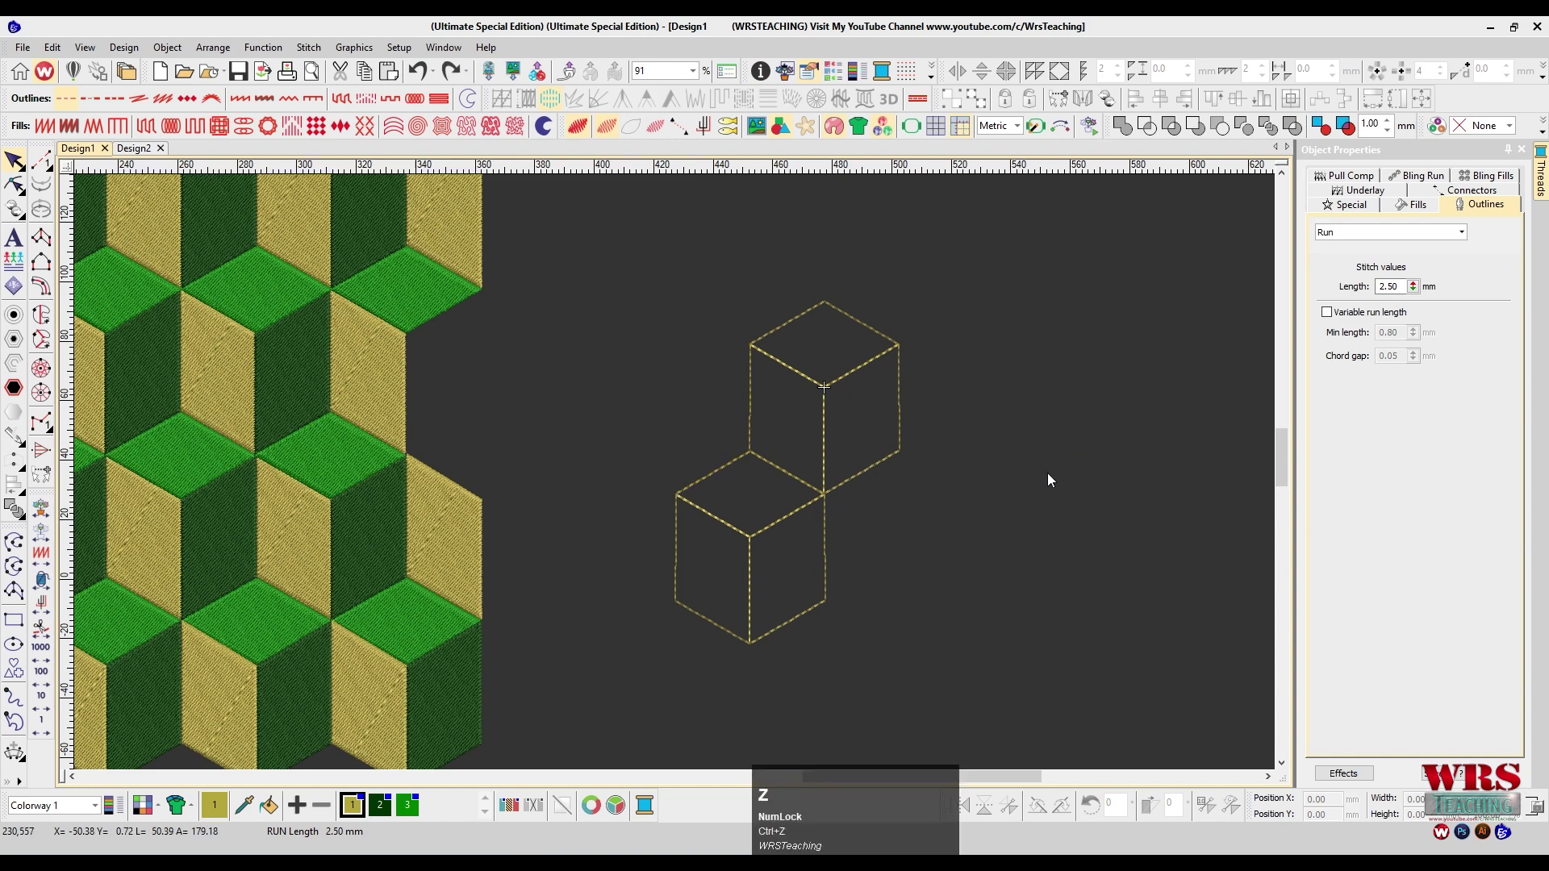
pyautogui.hotkey('ctrl', 'z')
# Convert the cube's right side face to a Tatami fill and colour it dark green, colour 2
pyautogui.scroll(-2, 950, 471)
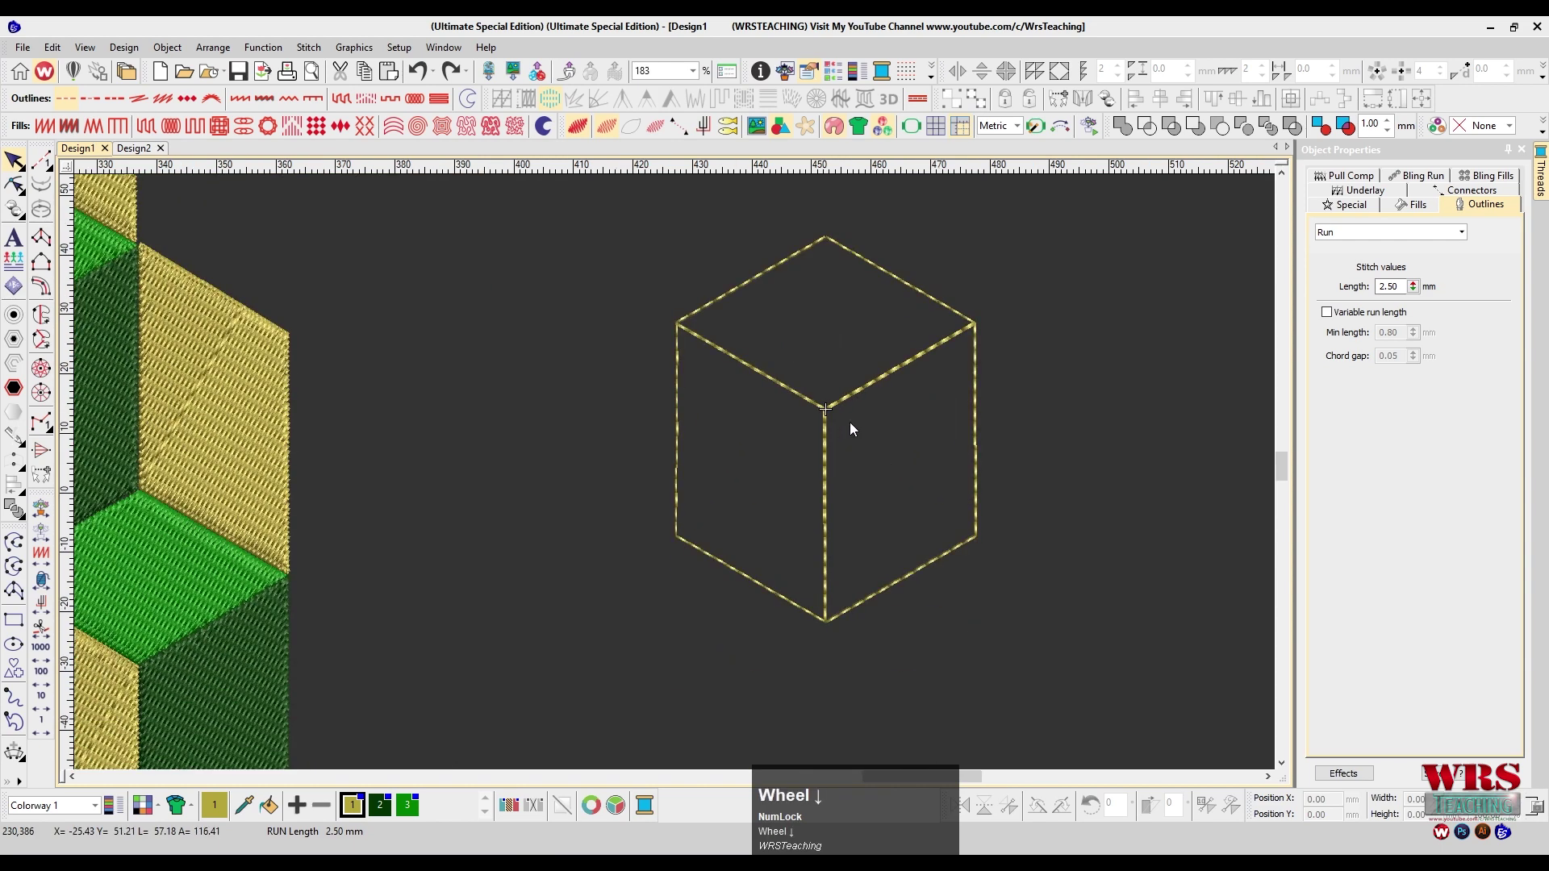
pyautogui.click(976, 387)
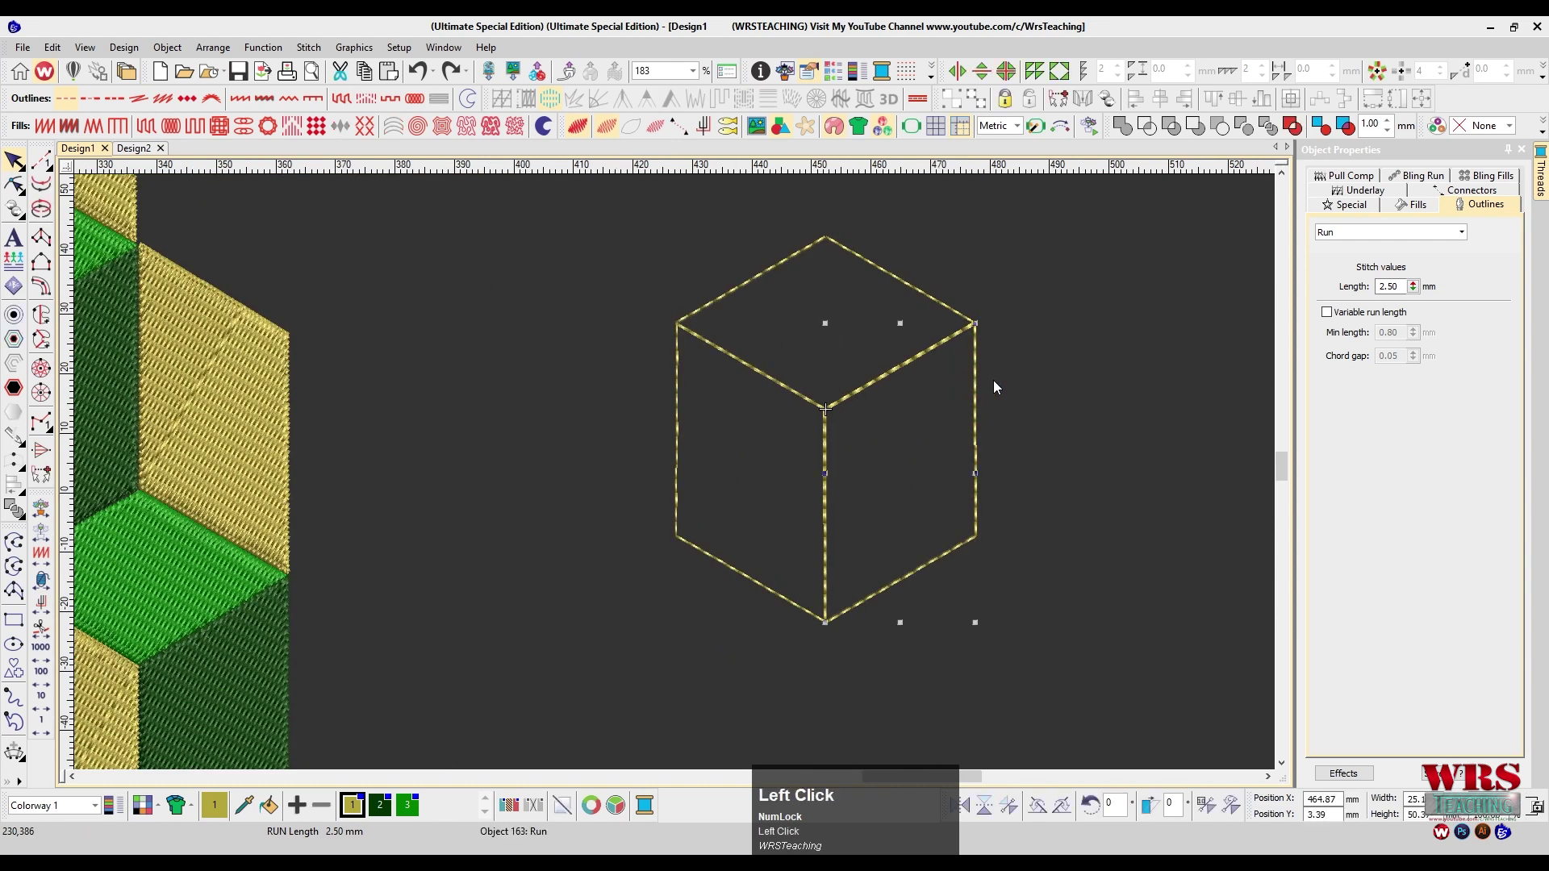
pyautogui.click(154, 127)
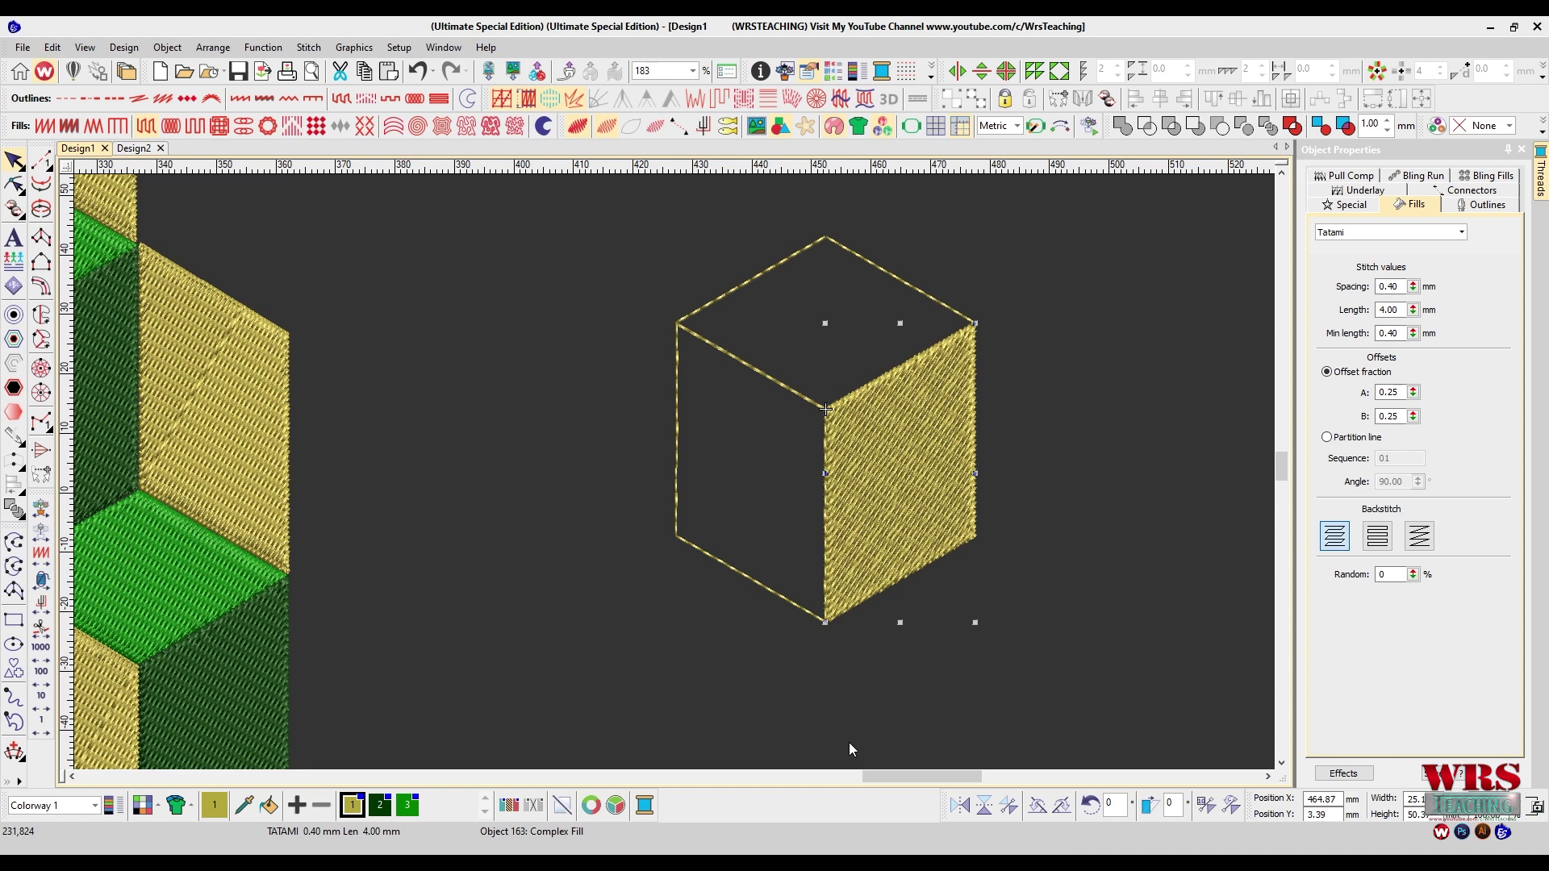
pyautogui.click(380, 805)
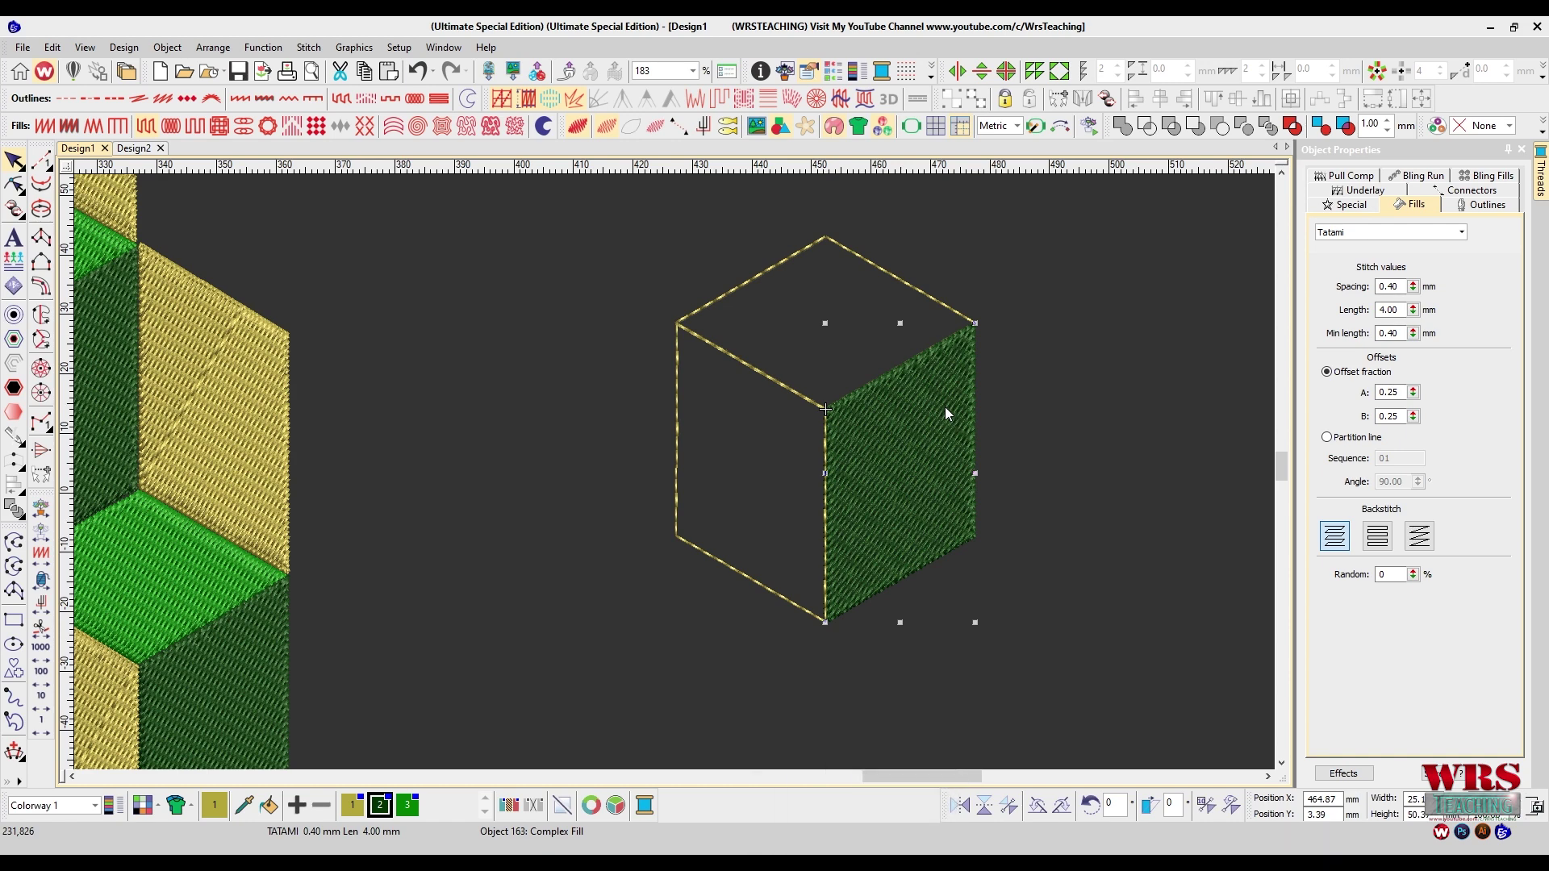
# Colour the cube's top face bright green, colour 3, and convert it to a Tatami fill
pyautogui.click(844, 250)
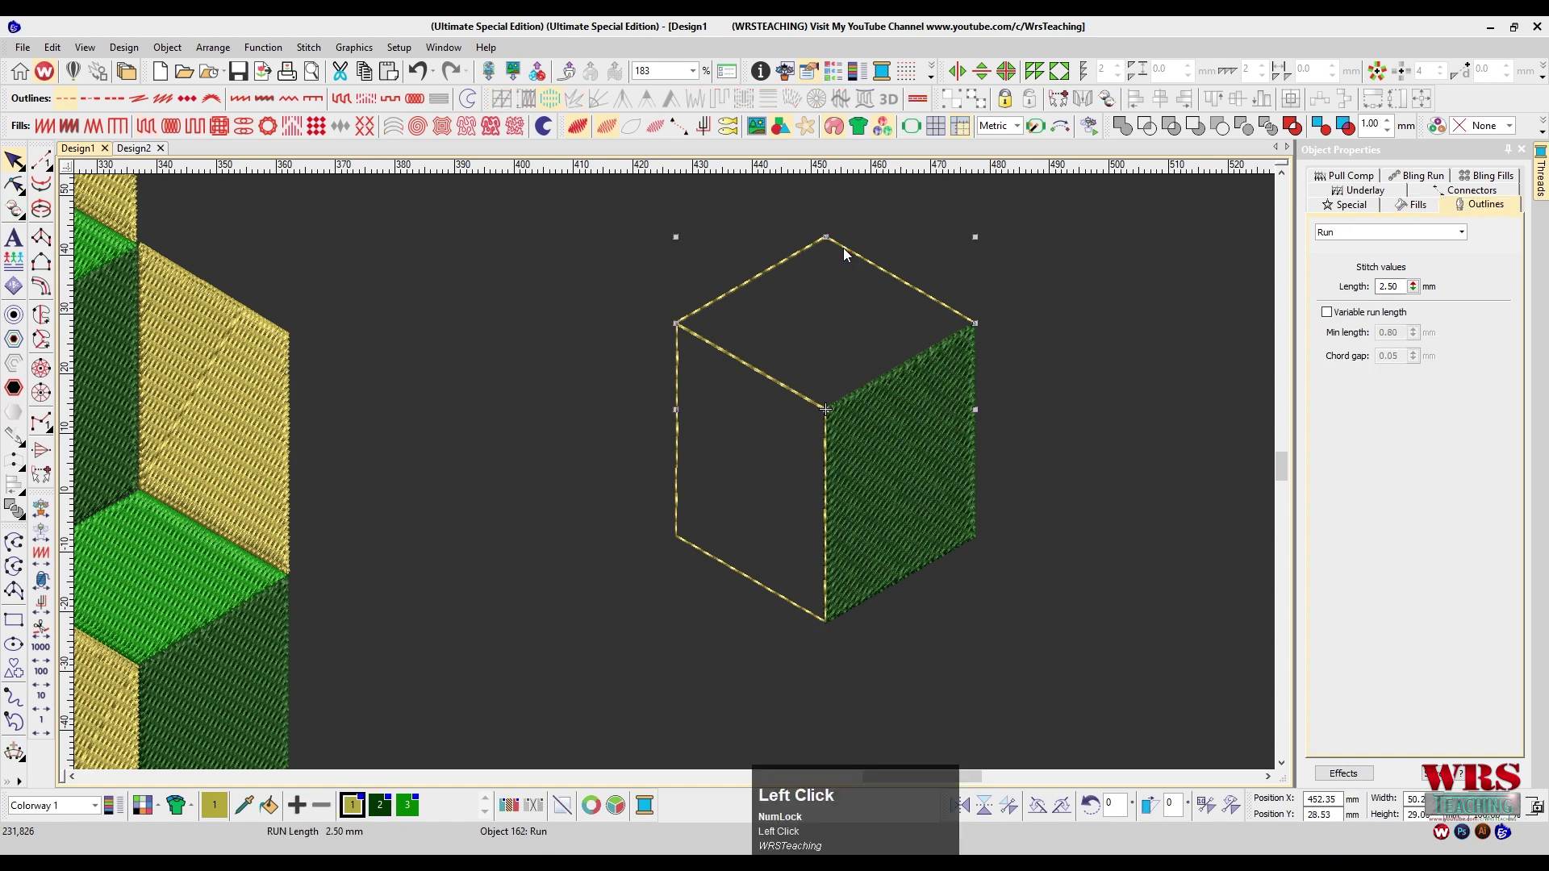
pyautogui.click(408, 808)
pyautogui.click(142, 129)
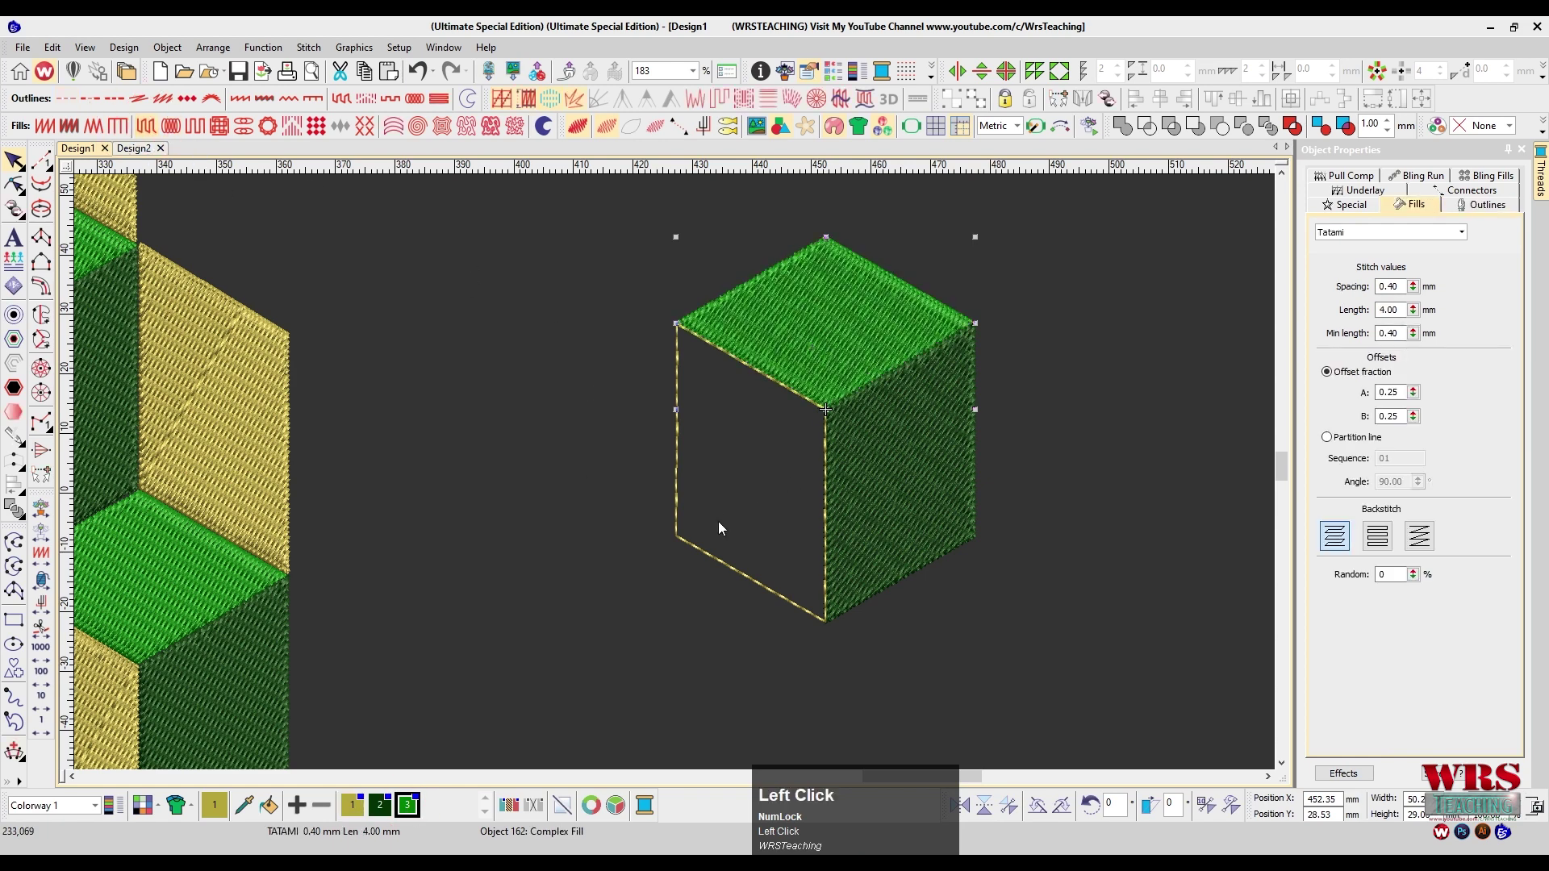
# Convert the cube's left side face to a Tatami fill in yellow, colour 1
pyautogui.click(676, 458)
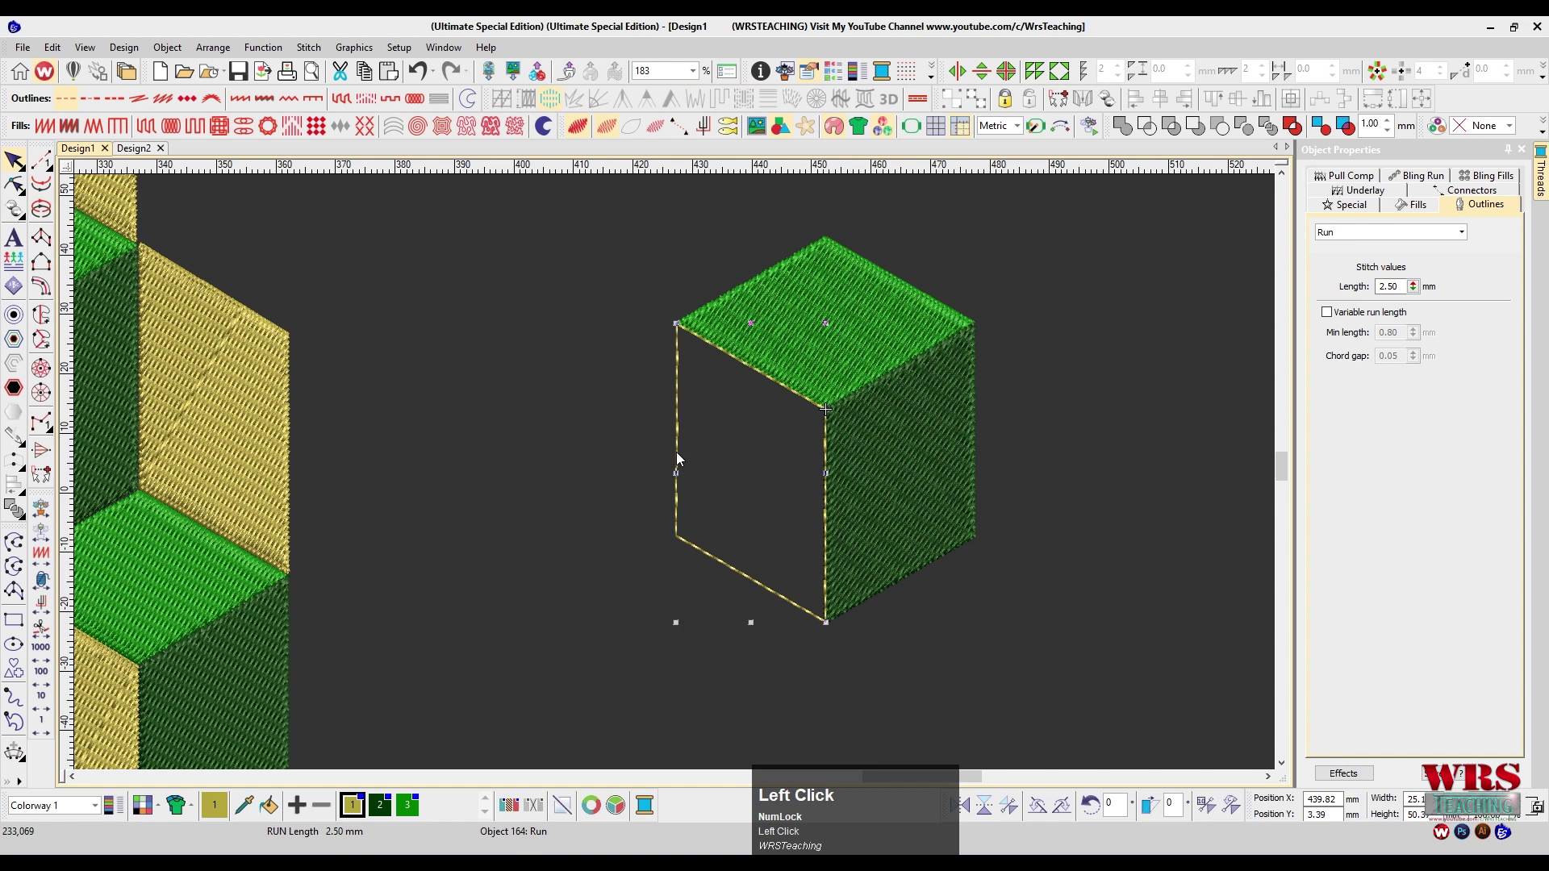
pyautogui.click(353, 805)
pyautogui.click(145, 127)
pyautogui.click(1079, 347)
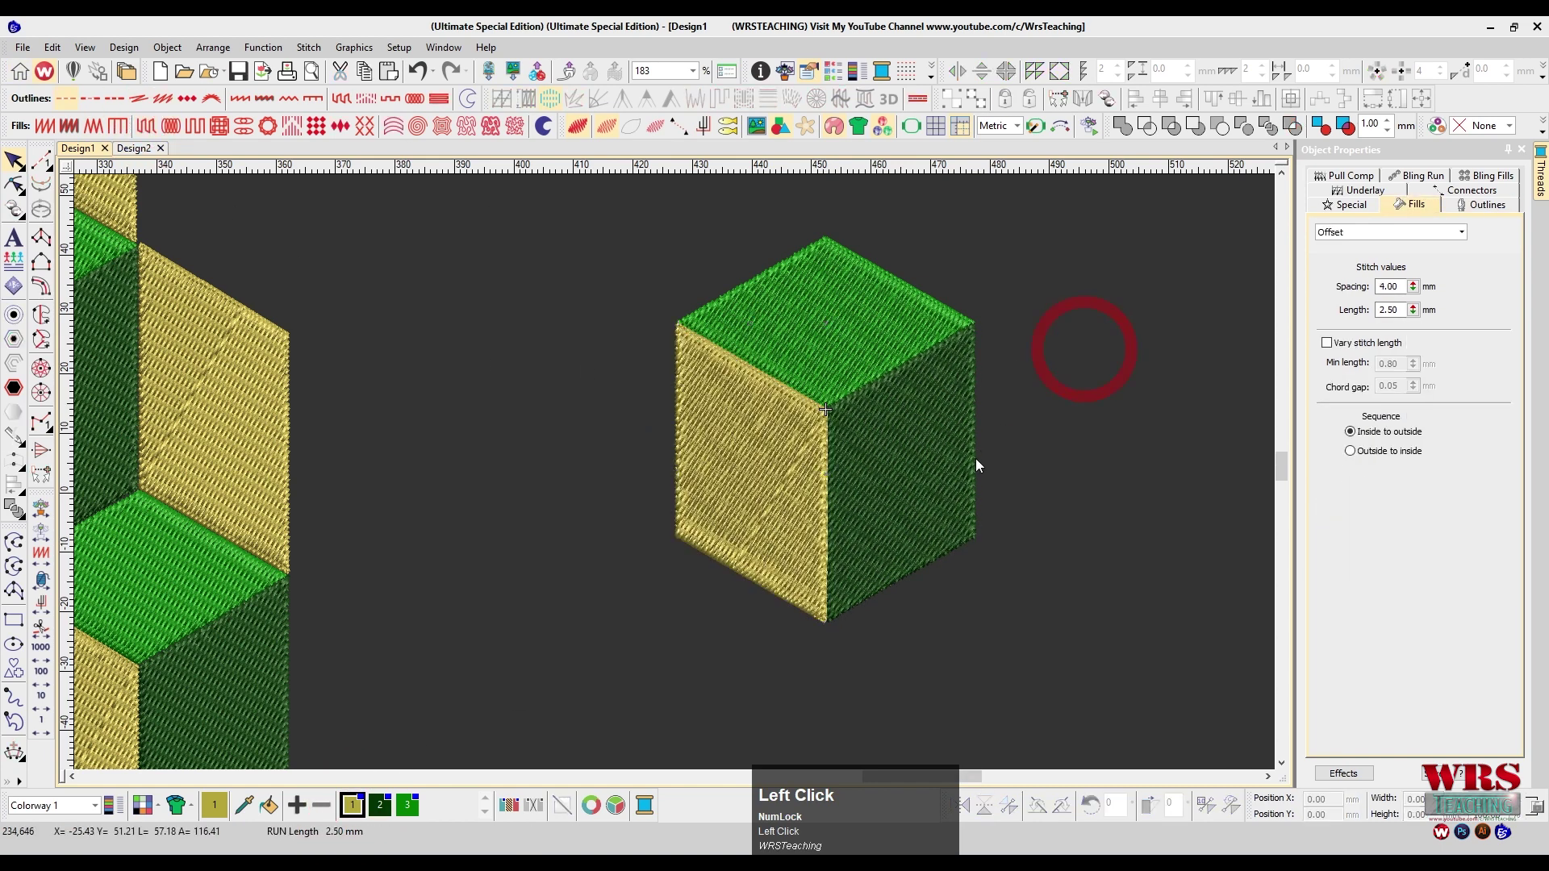
# Reshape the stitch angle of the cube's yellow left face so its stitches run in a different direction
pyautogui.hotkey('shift', 'z')
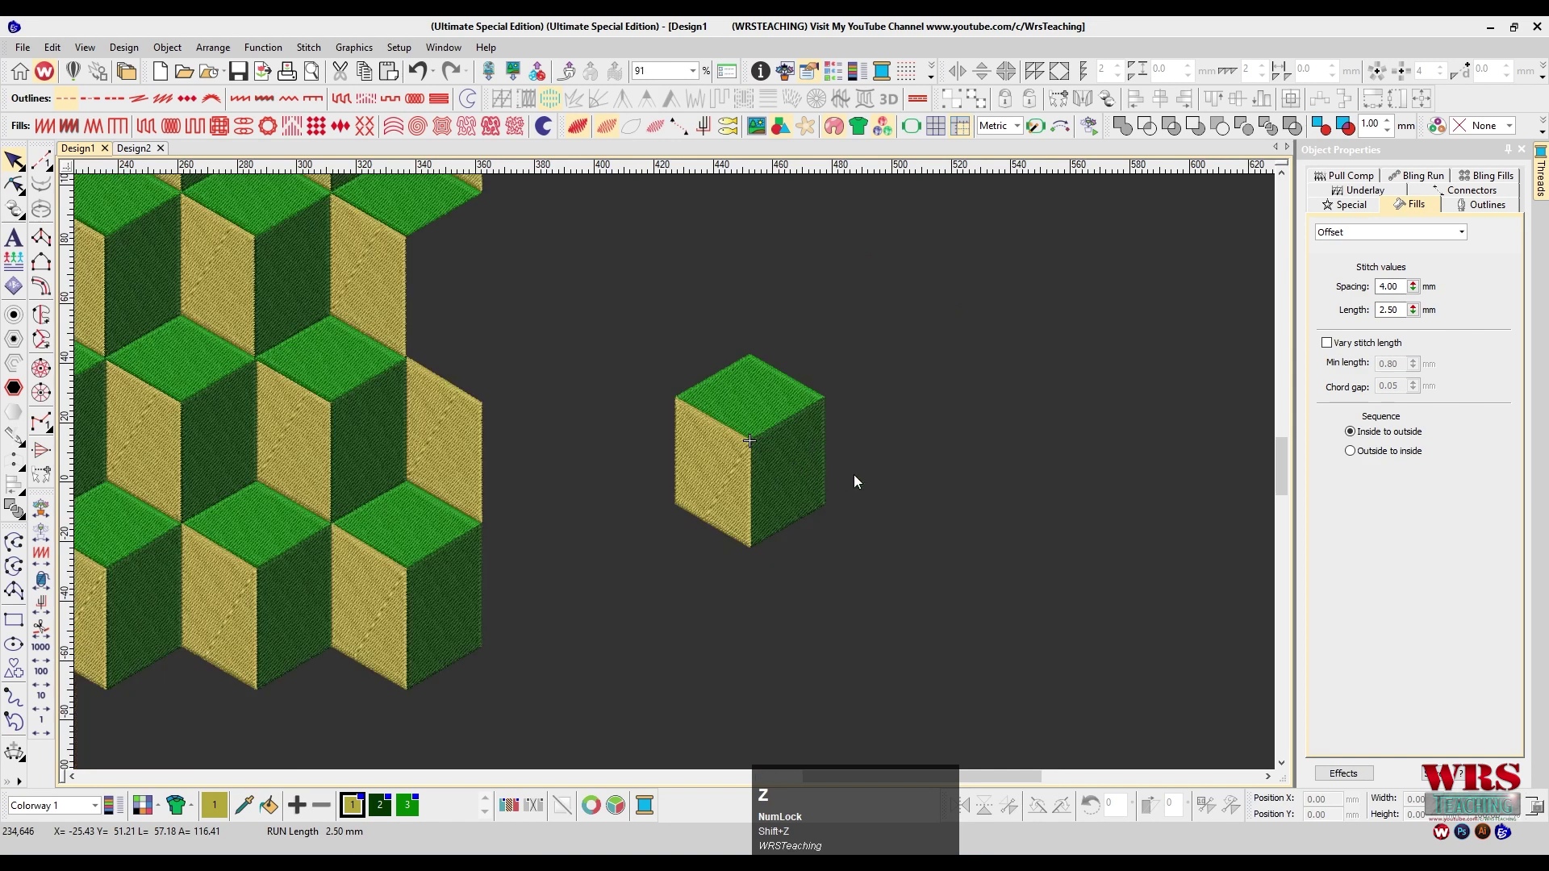
pyautogui.moveTo(881, 331); pyautogui.dragTo(641, 558)
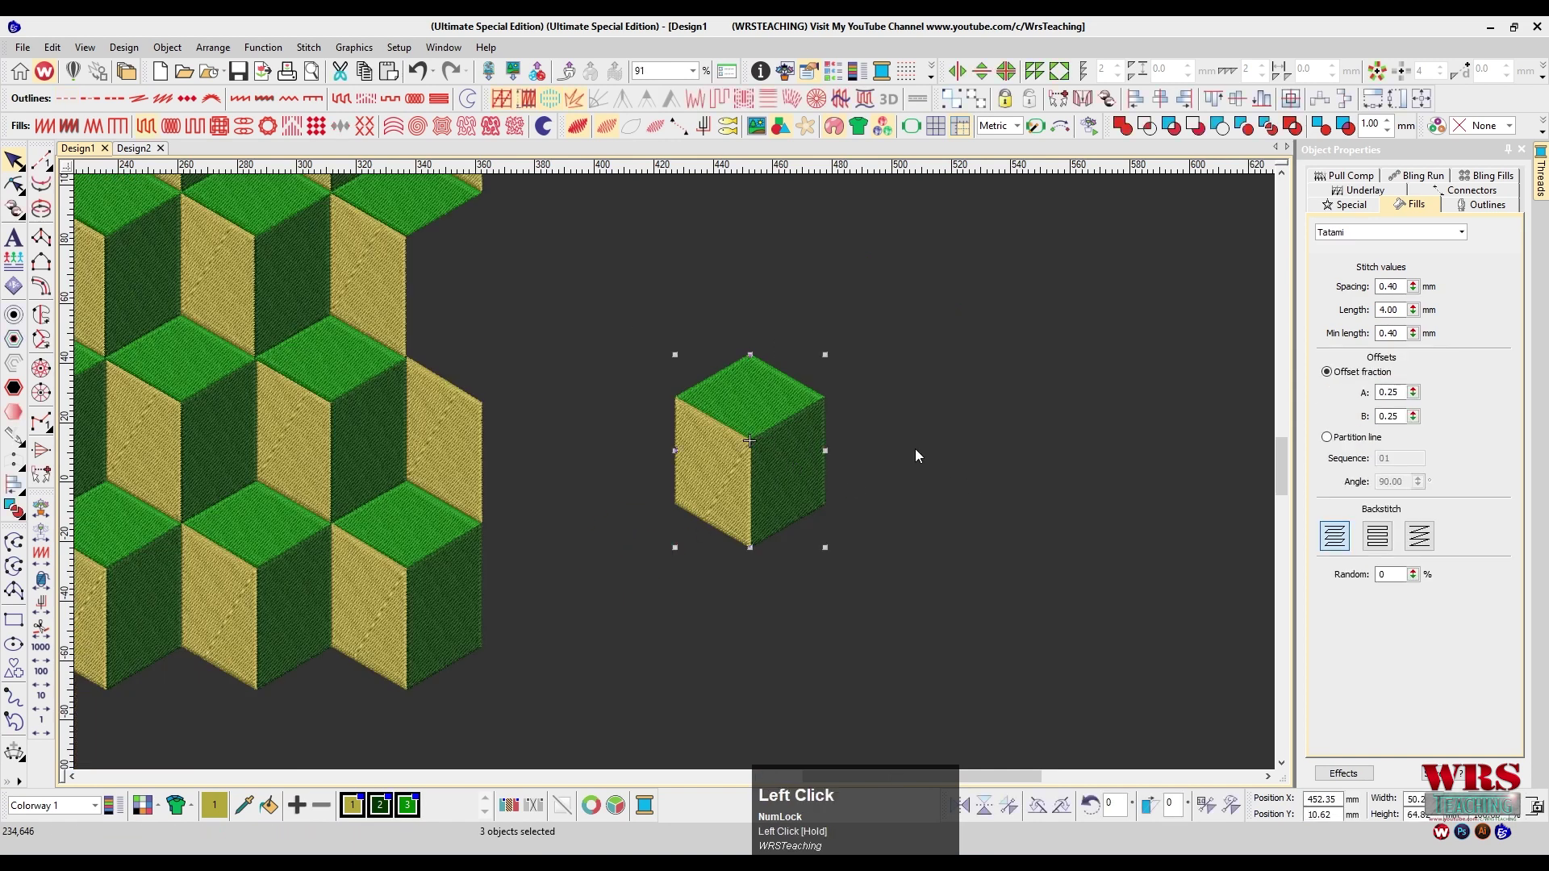
pyautogui.press('z')
pyautogui.click(774, 482)
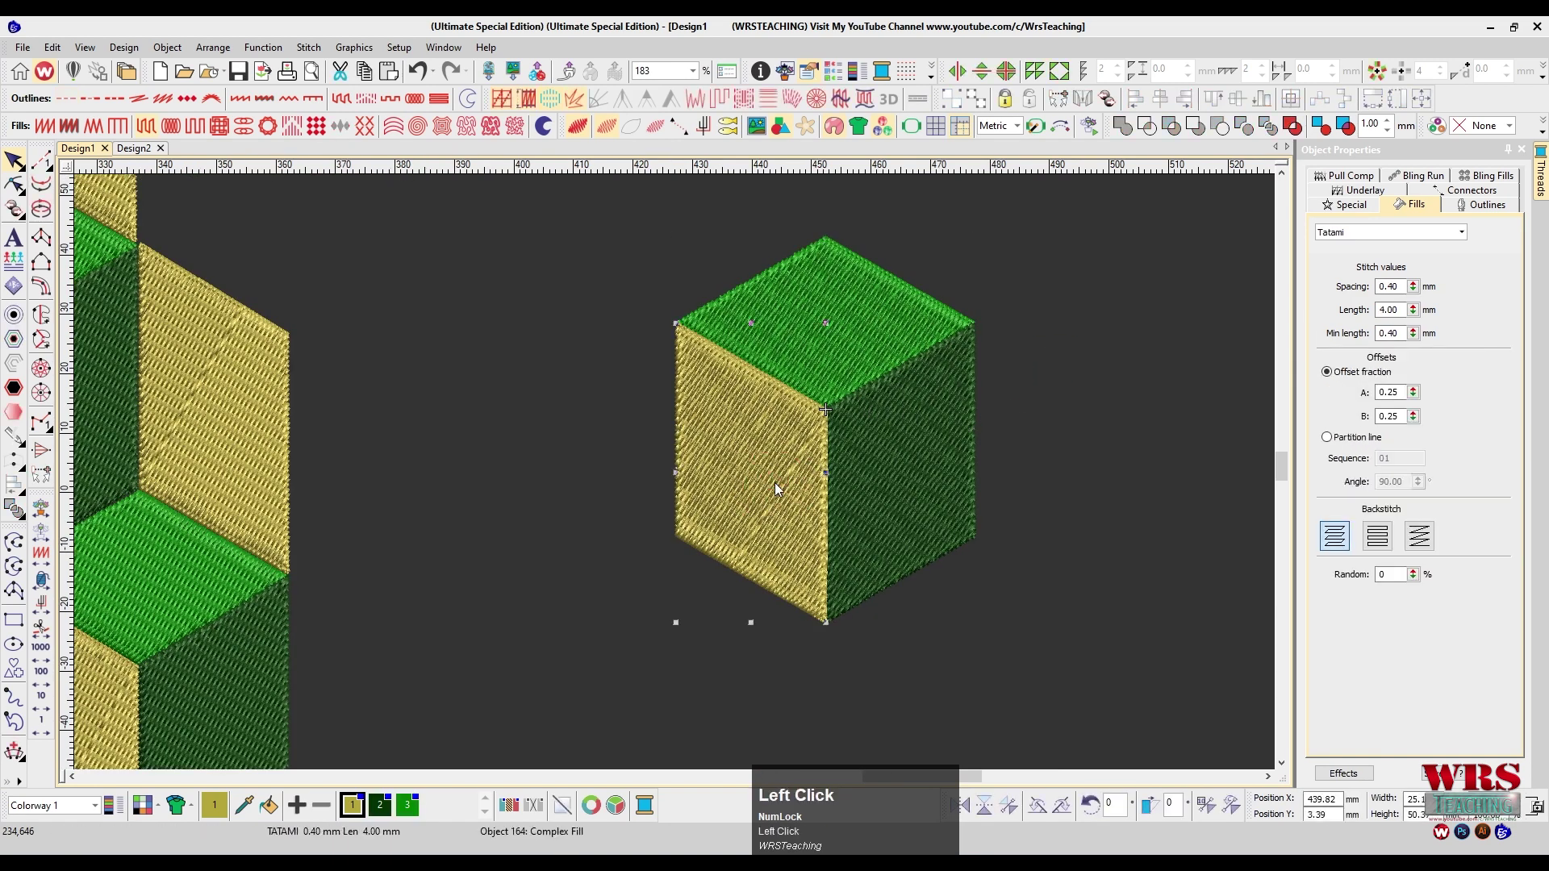
pyautogui.press('h')
pyautogui.moveTo(754, 504); pyautogui.dragTo(750, 654)
# Reshape the stitch angle of the cube's dark green right face to give it its own stitch direction
pyautogui.click(897, 463)
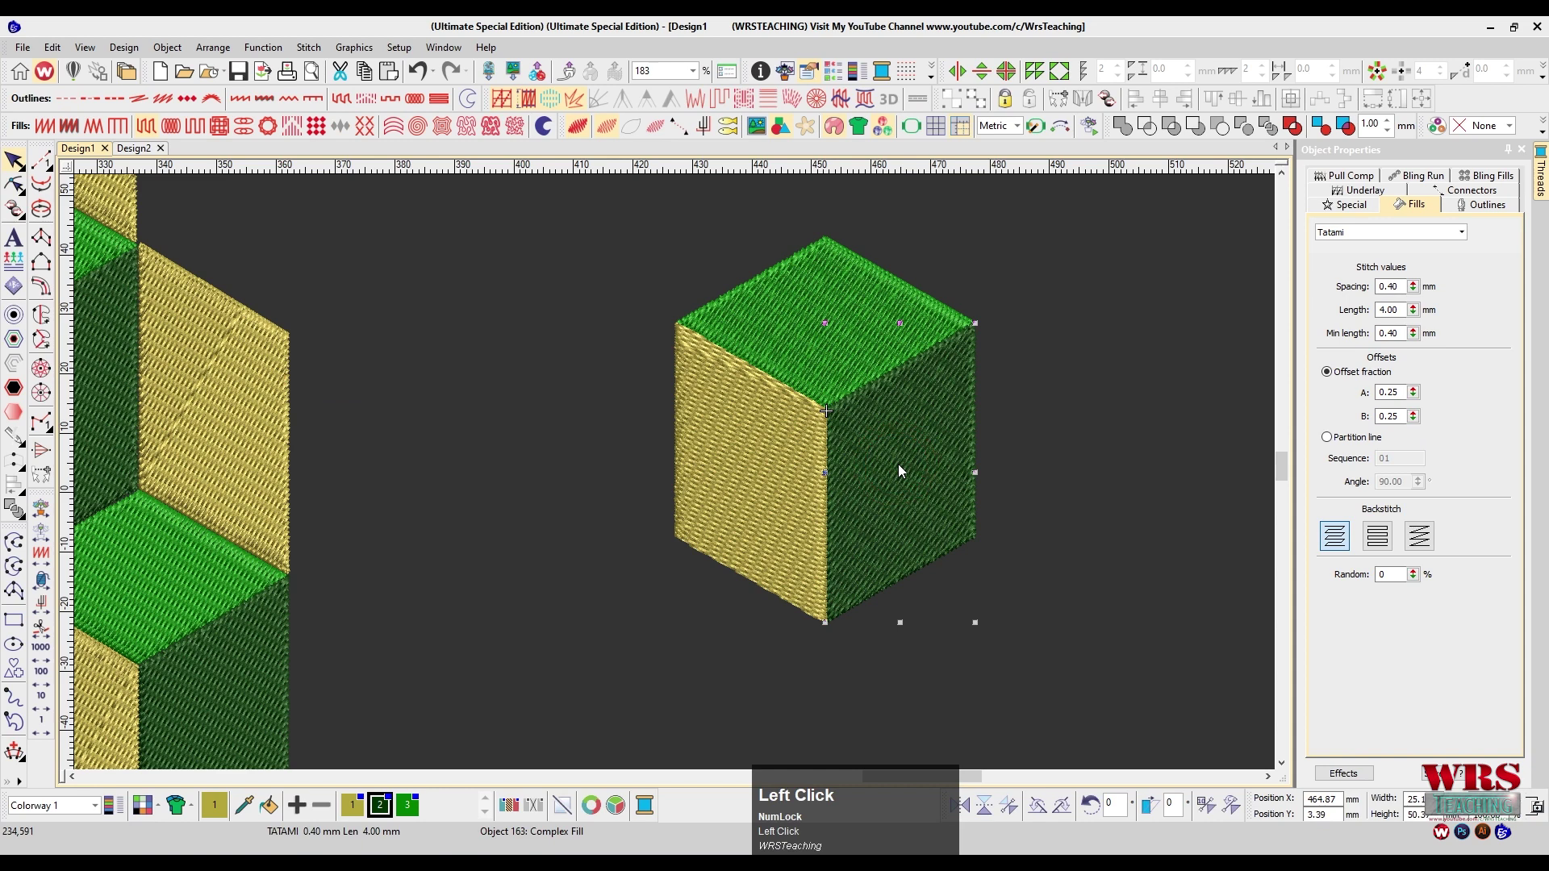
pyautogui.press('h')
pyautogui.moveTo(900, 490); pyautogui.dragTo(950, 555)
pyautogui.press('Escape')
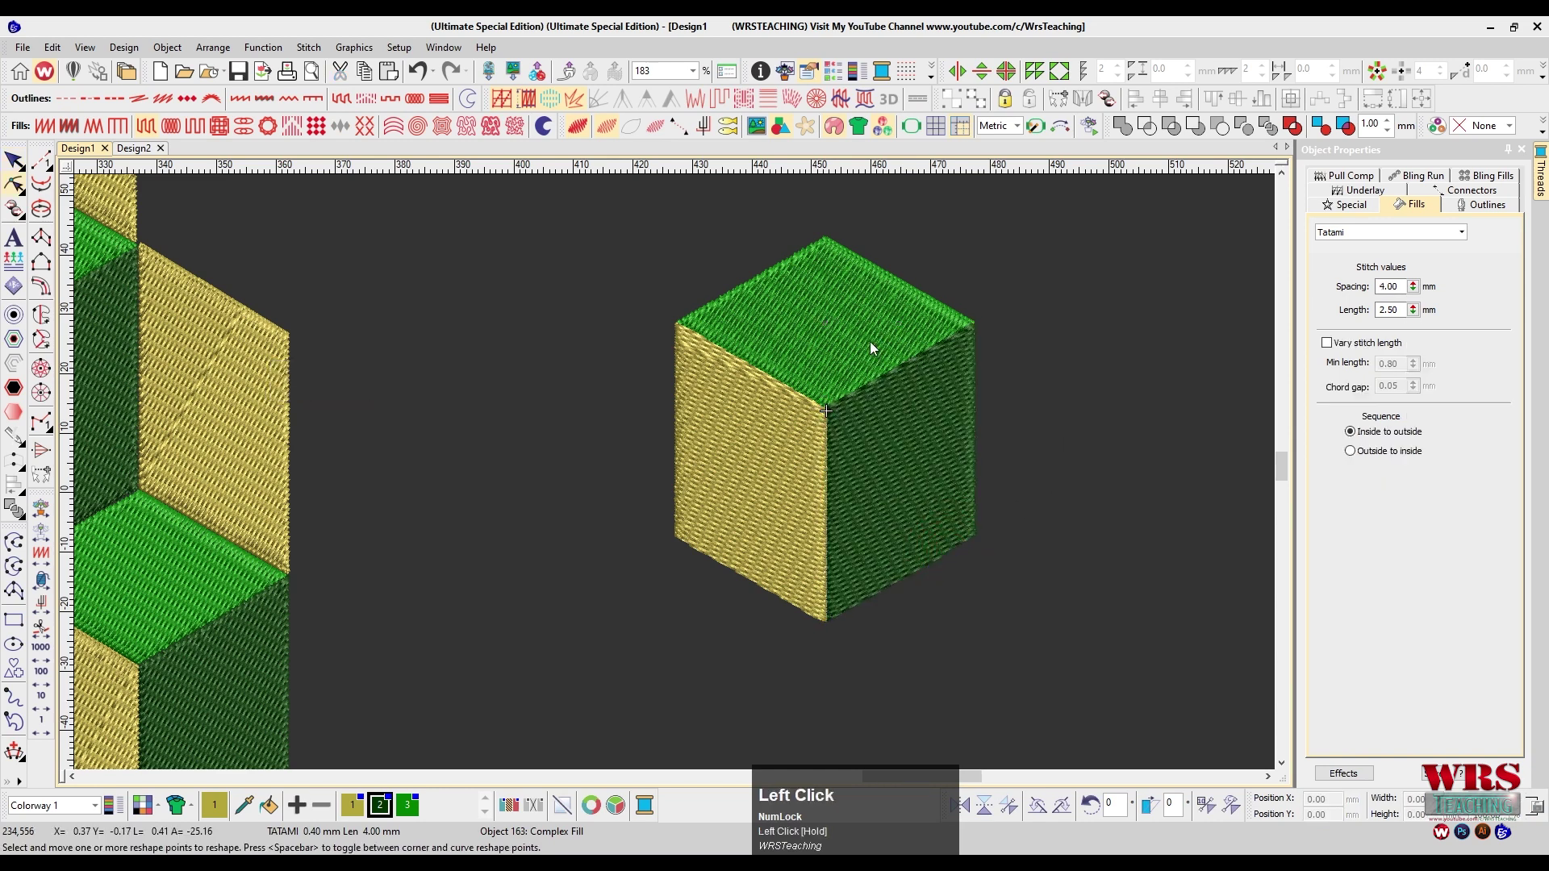
# Reshape the stitch angle of the cube's bright green top face to 155°
pyautogui.click(868, 341)
pyautogui.press('h')
pyautogui.moveTo(818, 203); pyautogui.dragTo(821, 575)
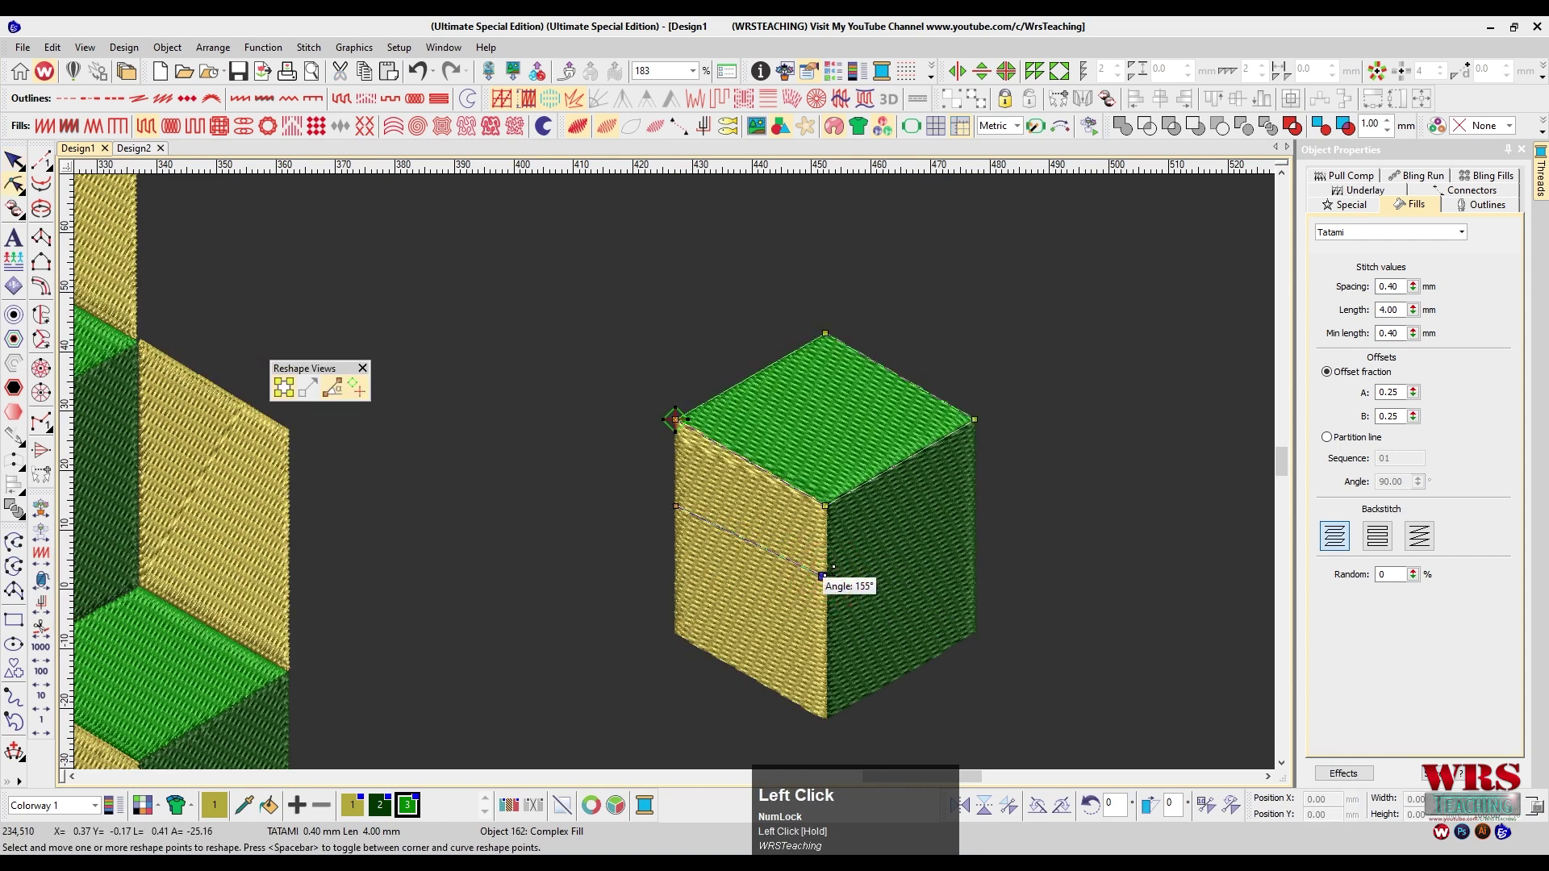
pyautogui.click(1061, 316)
pyautogui.hotkey('shift', 'z')
pyautogui.hotkey('shift', 'z')
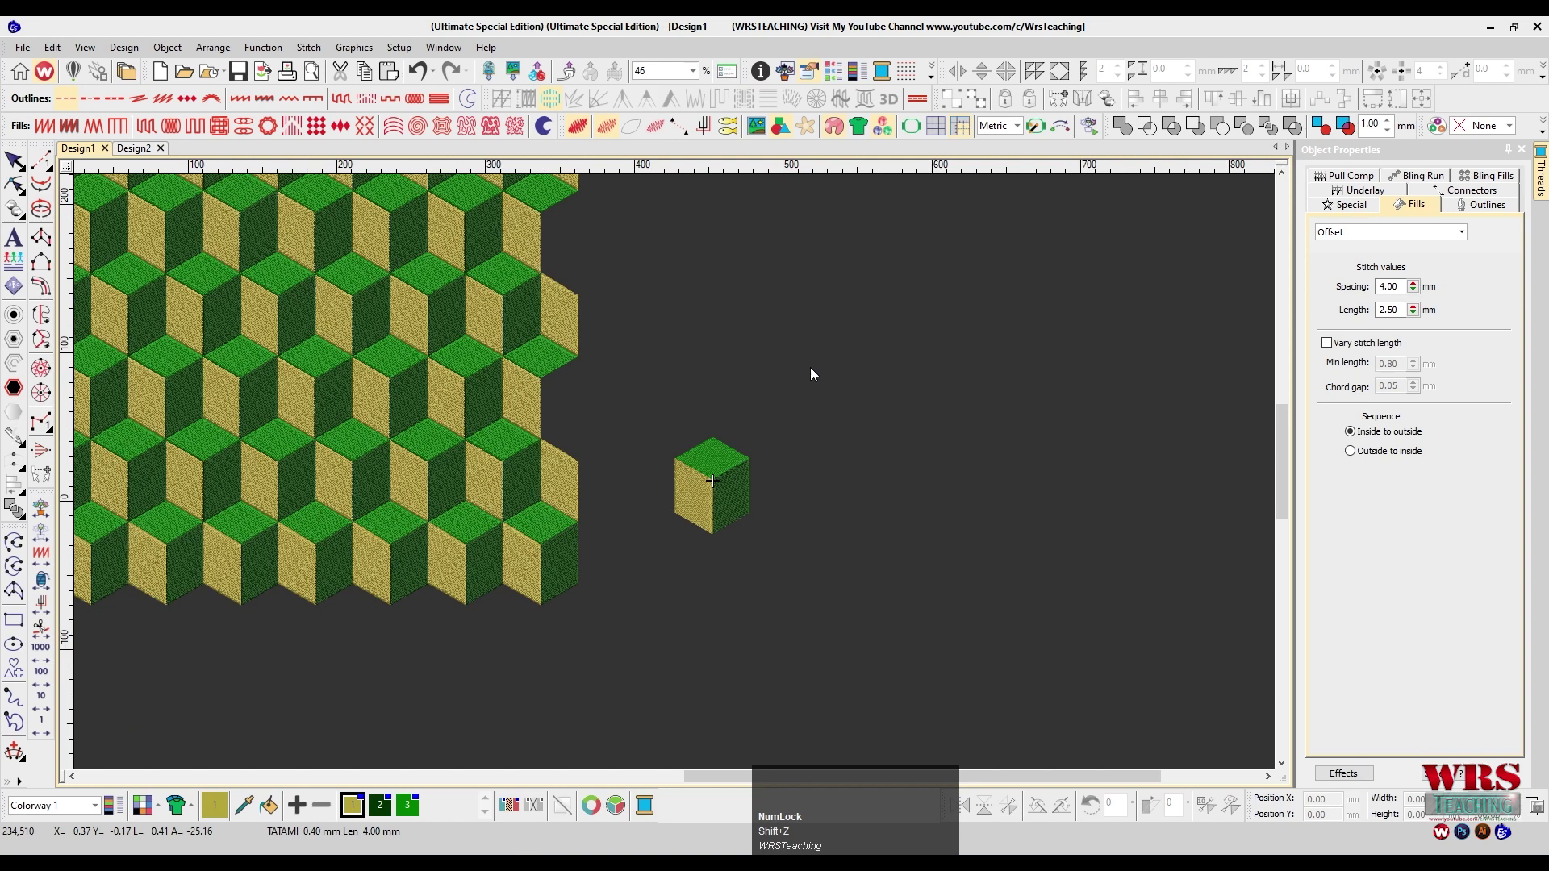
# Select the cube's three faces and place a copy directly beside it on the right, edges touching, about 50 mm across
pyautogui.press('z')
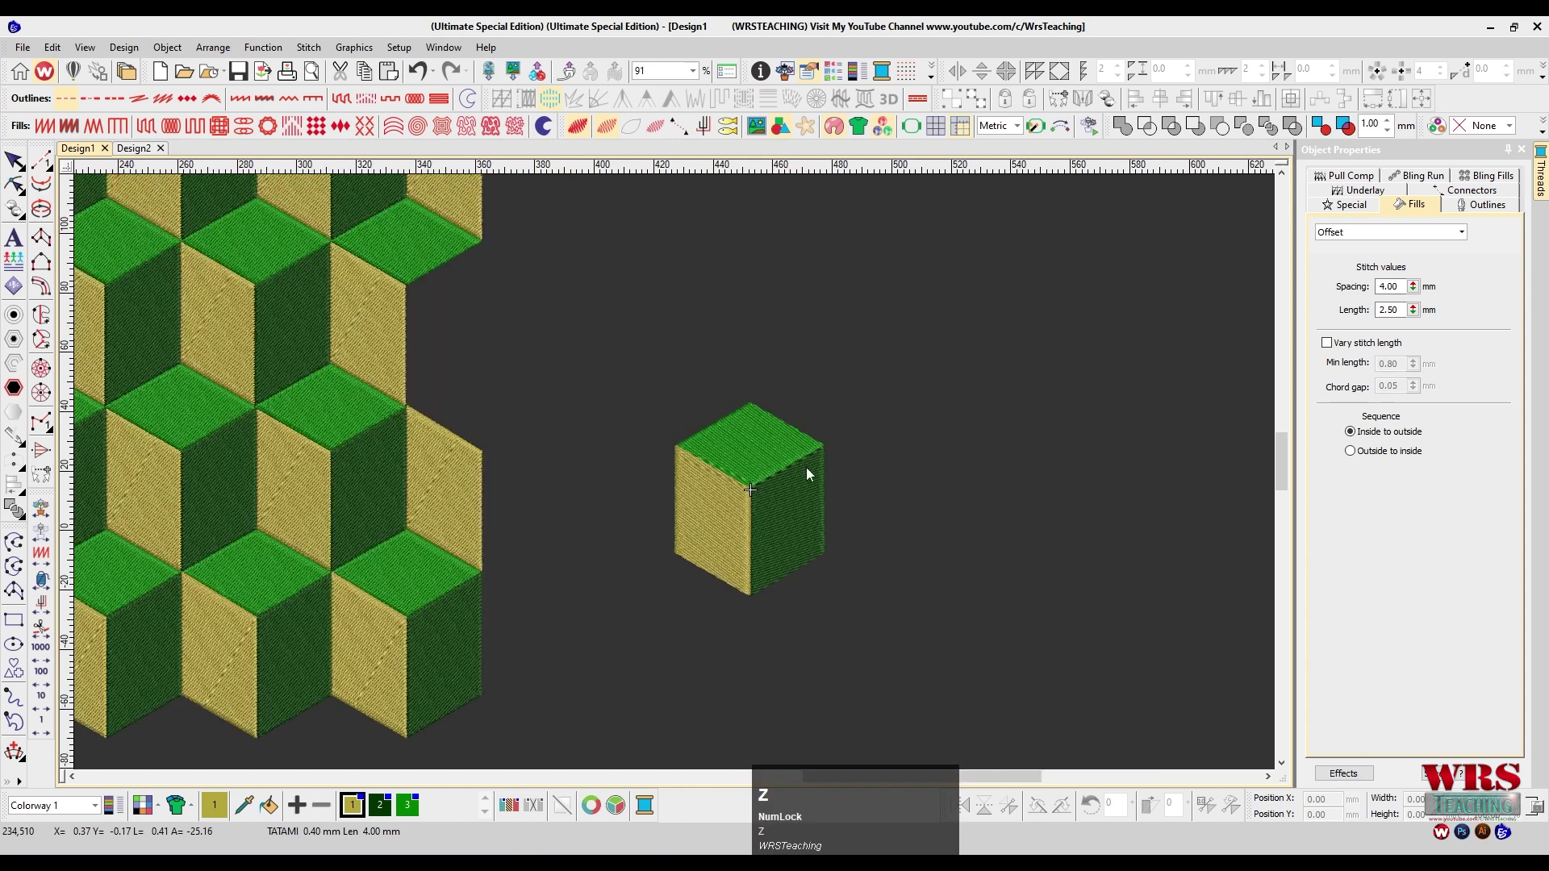
pyautogui.moveTo(903, 373); pyautogui.dragTo(622, 629)
pyautogui.press('z')
pyautogui.hscroll(2, 894, 452)
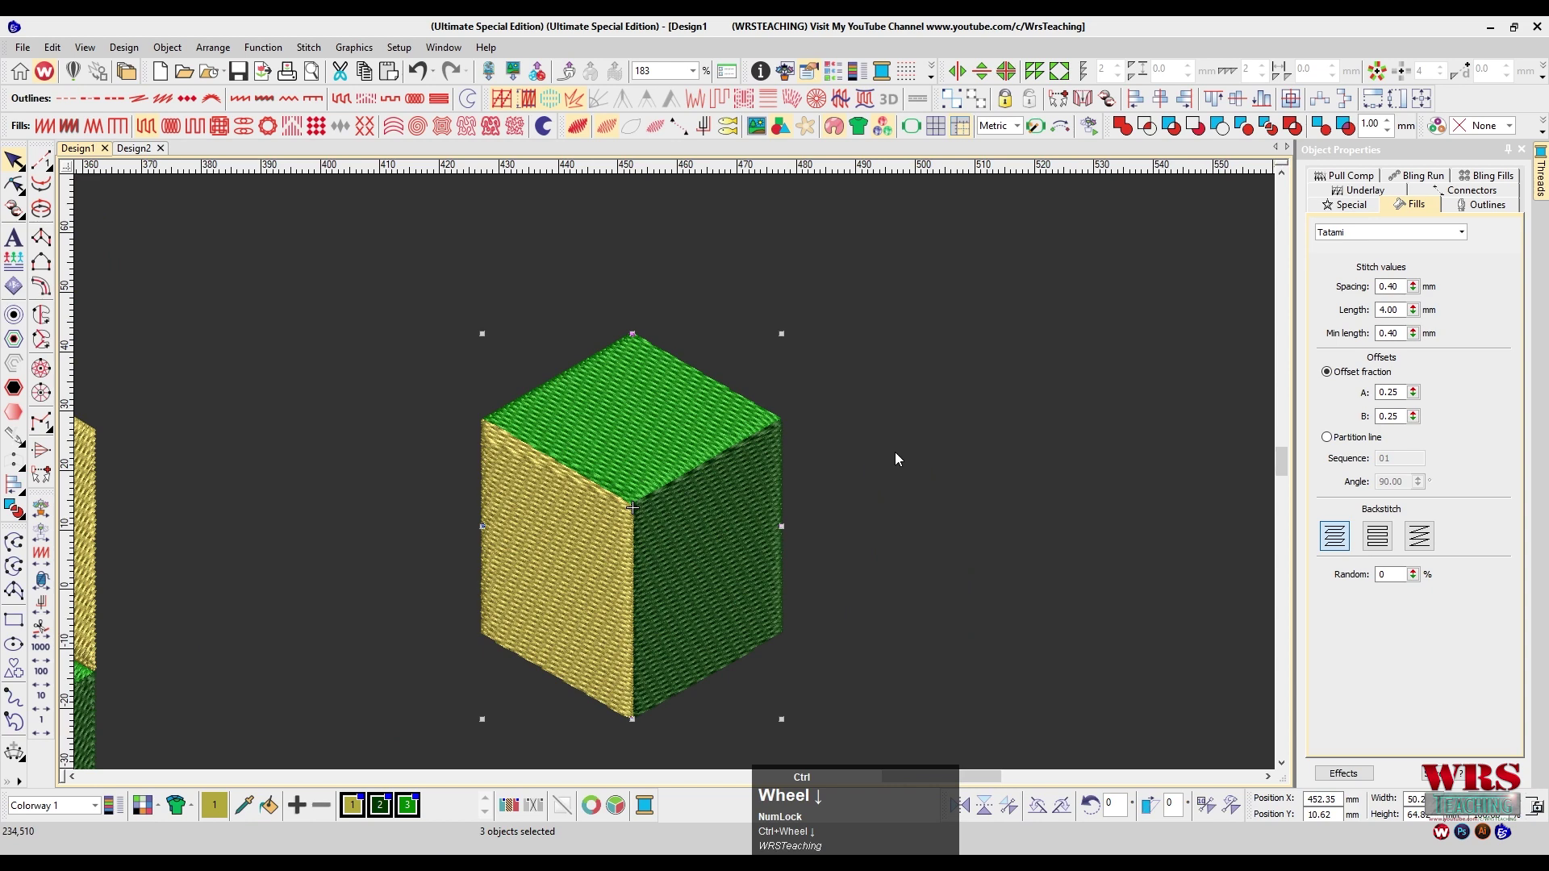
pyautogui.moveTo(613, 501); pyautogui.dragTo(906, 481)
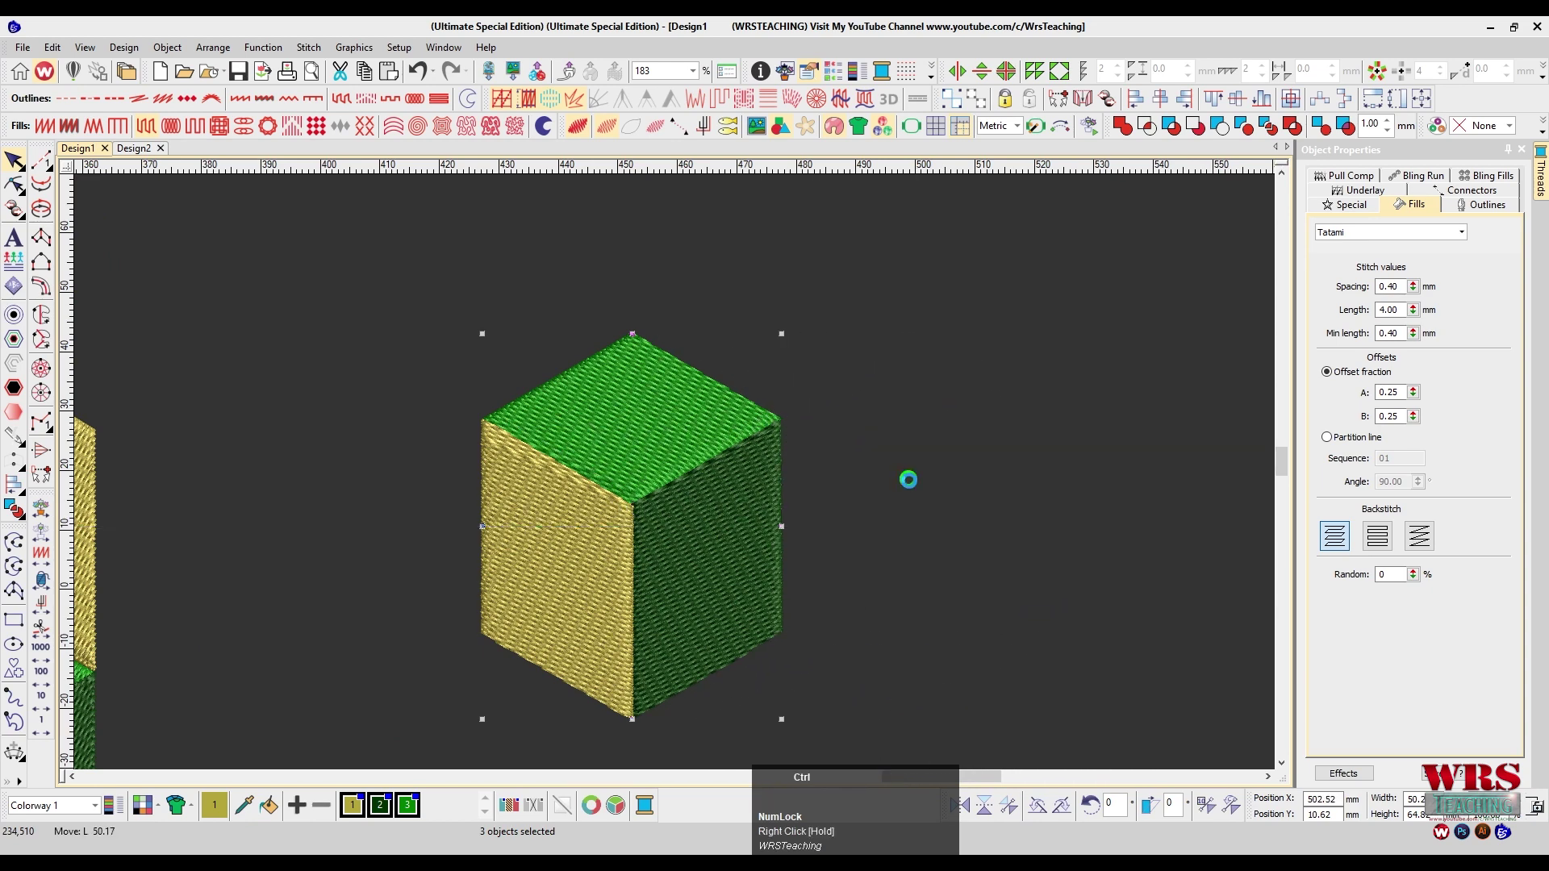
pyautogui.hotkey('shift', 'z')
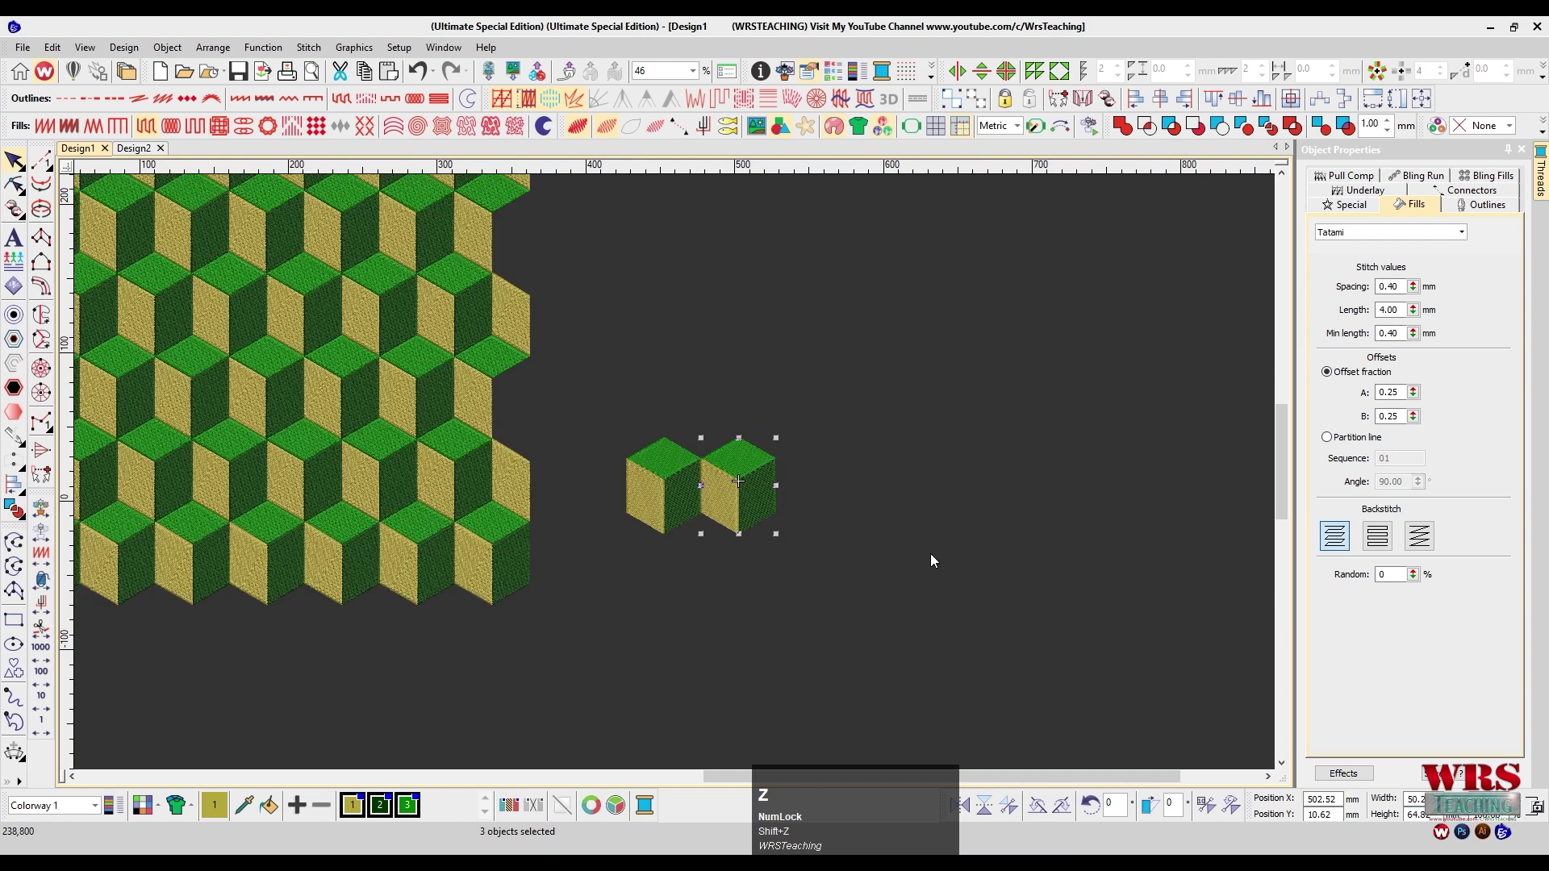
# Repeat the cube copy six more times at the same spacing to form a row of eight cubes
pyautogui.hotkey('ctrl', 'd')
pyautogui.hotkey('ctrl', 'd')
pyautogui.hotkey('ctrl', 'd')
pyautogui.hotkey('ctrl', 'd')
pyautogui.hotkey('ctrl', 'd')
pyautogui.hotkey('ctrl', 'd')
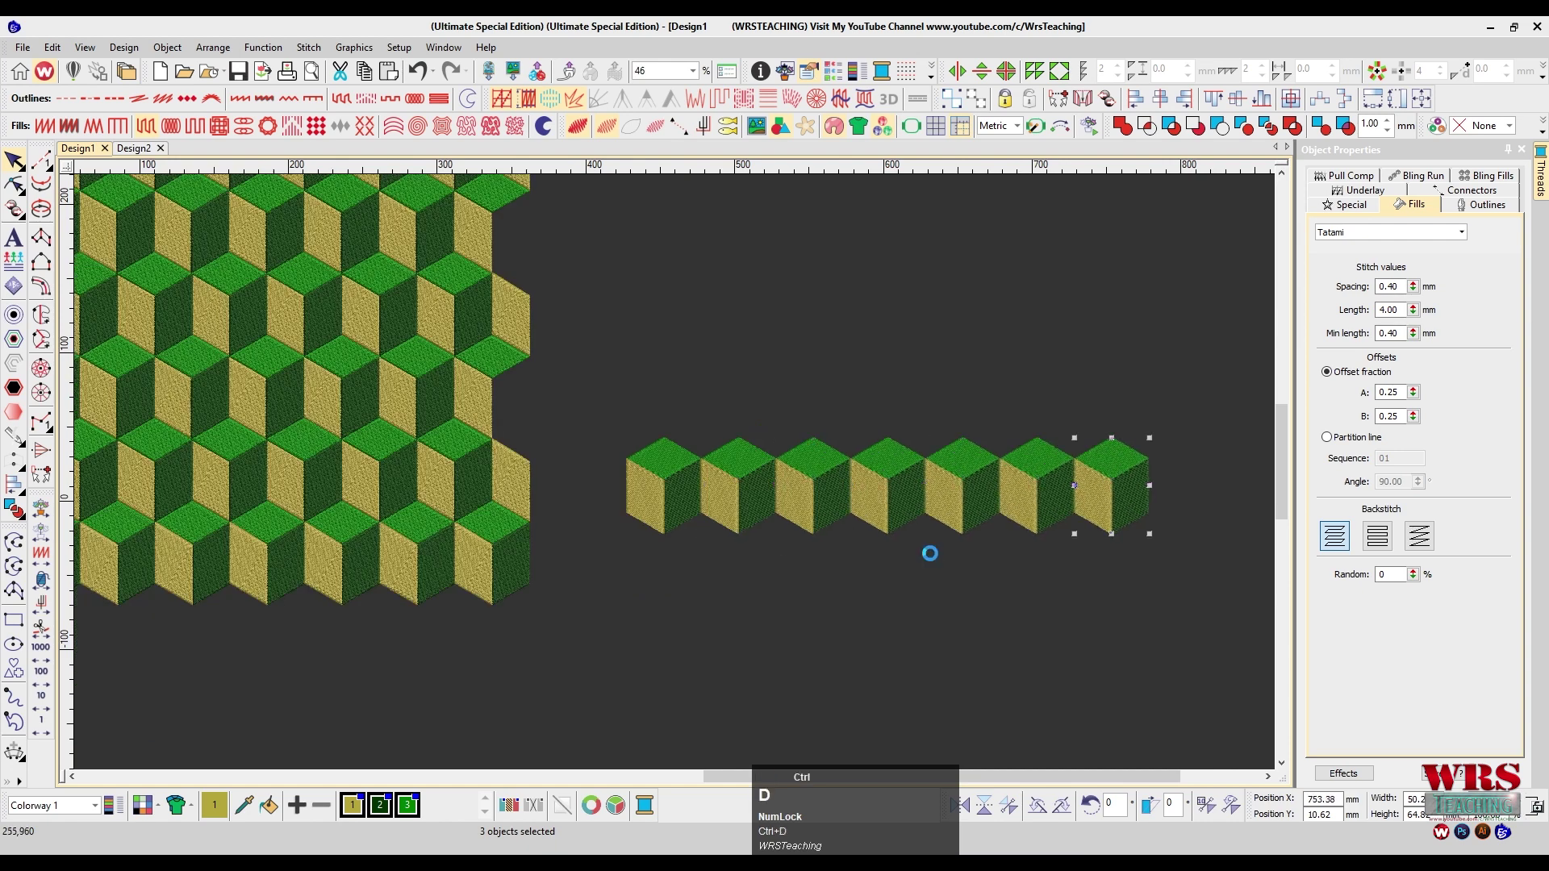
# Copy the whole row of eight cubes and nest it above the first row, shifted half a cube to the right
pyautogui.hscroll(2, 923, 524)
pyautogui.moveTo(1053, 384); pyautogui.dragTo(412, 594)
pyautogui.press('z')
pyautogui.moveTo(456, 513); pyautogui.dragTo(529, 355)
pyautogui.hotkey('shift', 'z')
pyautogui.hotkey('shift', 'z')
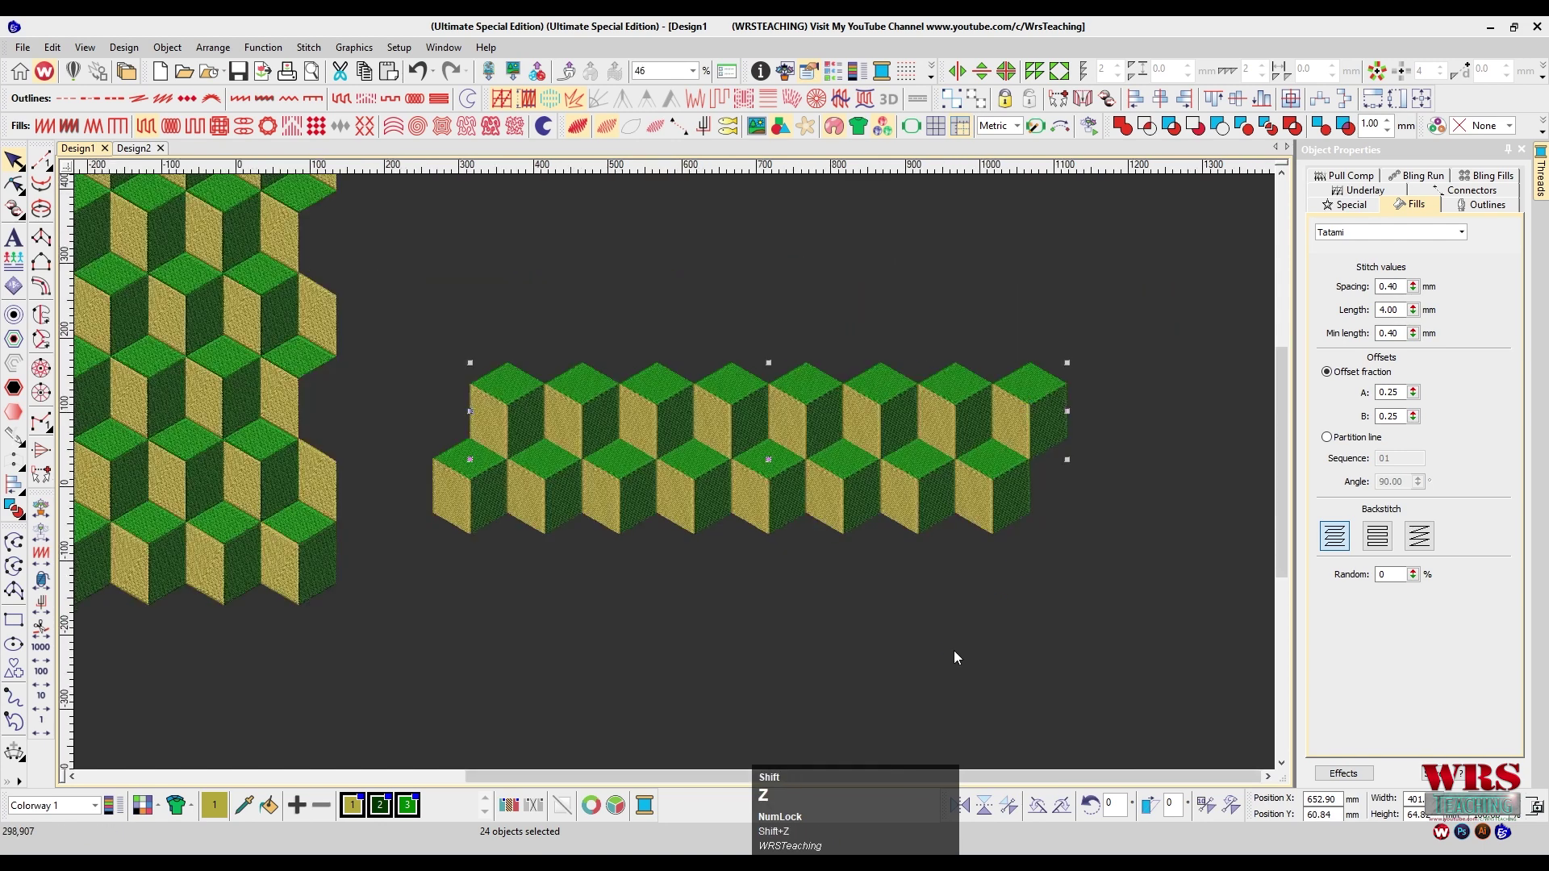
# Repeat the offset row copy five times to stack more rows diagonally upward
pyautogui.hotkey('ctrl', 'd')
pyautogui.hotkey('ctrl', 'd')
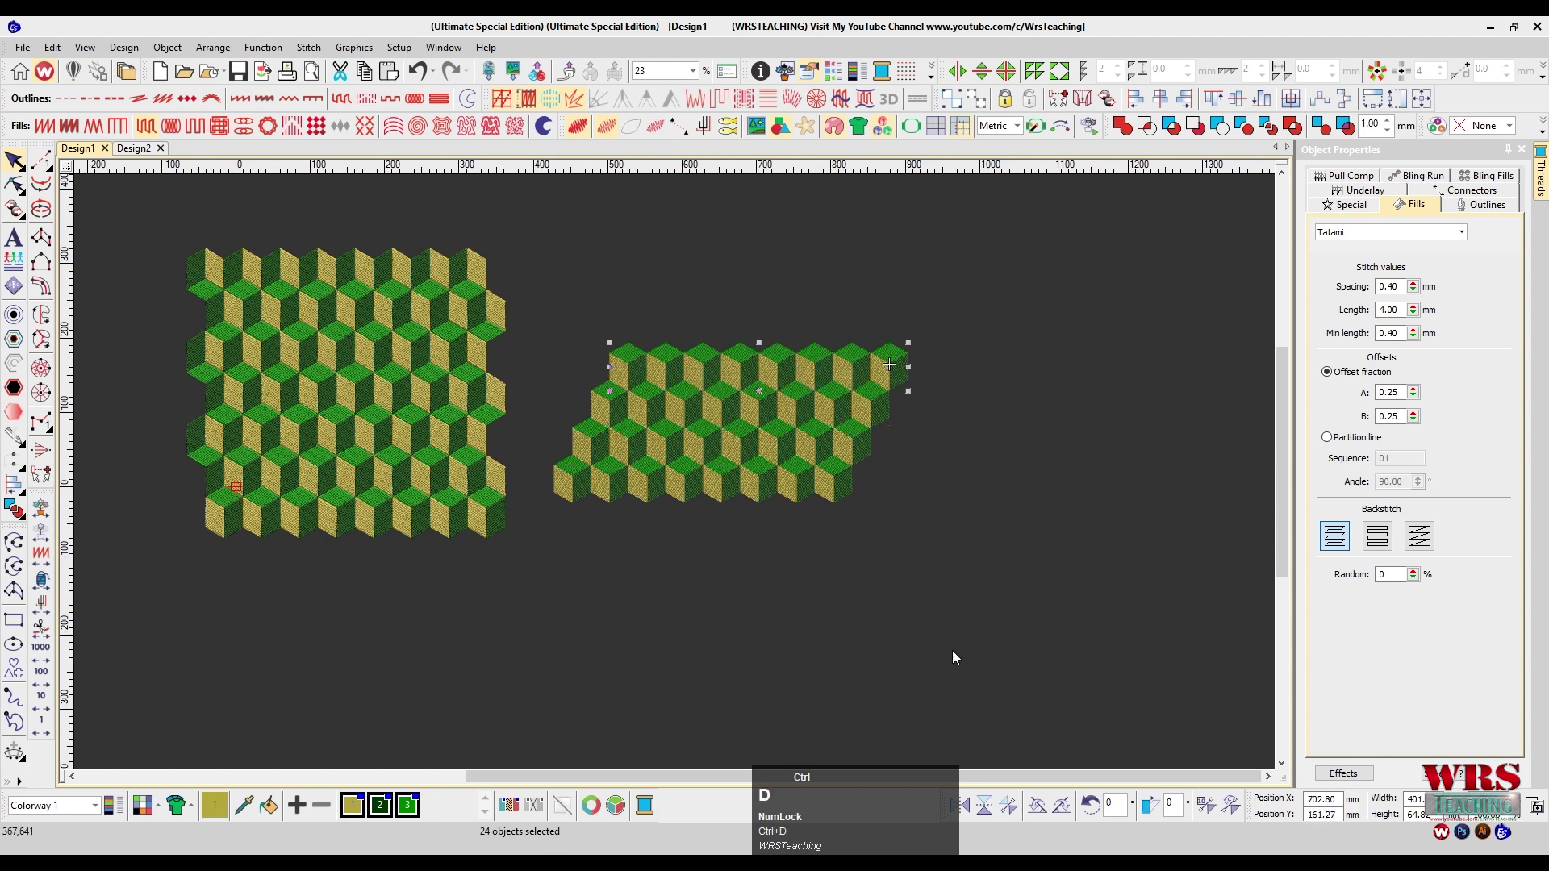
pyautogui.hotkey('ctrl', 'd')
pyautogui.hotkey('ctrl', 'd')
pyautogui.hotkey('ctrl', 'd')
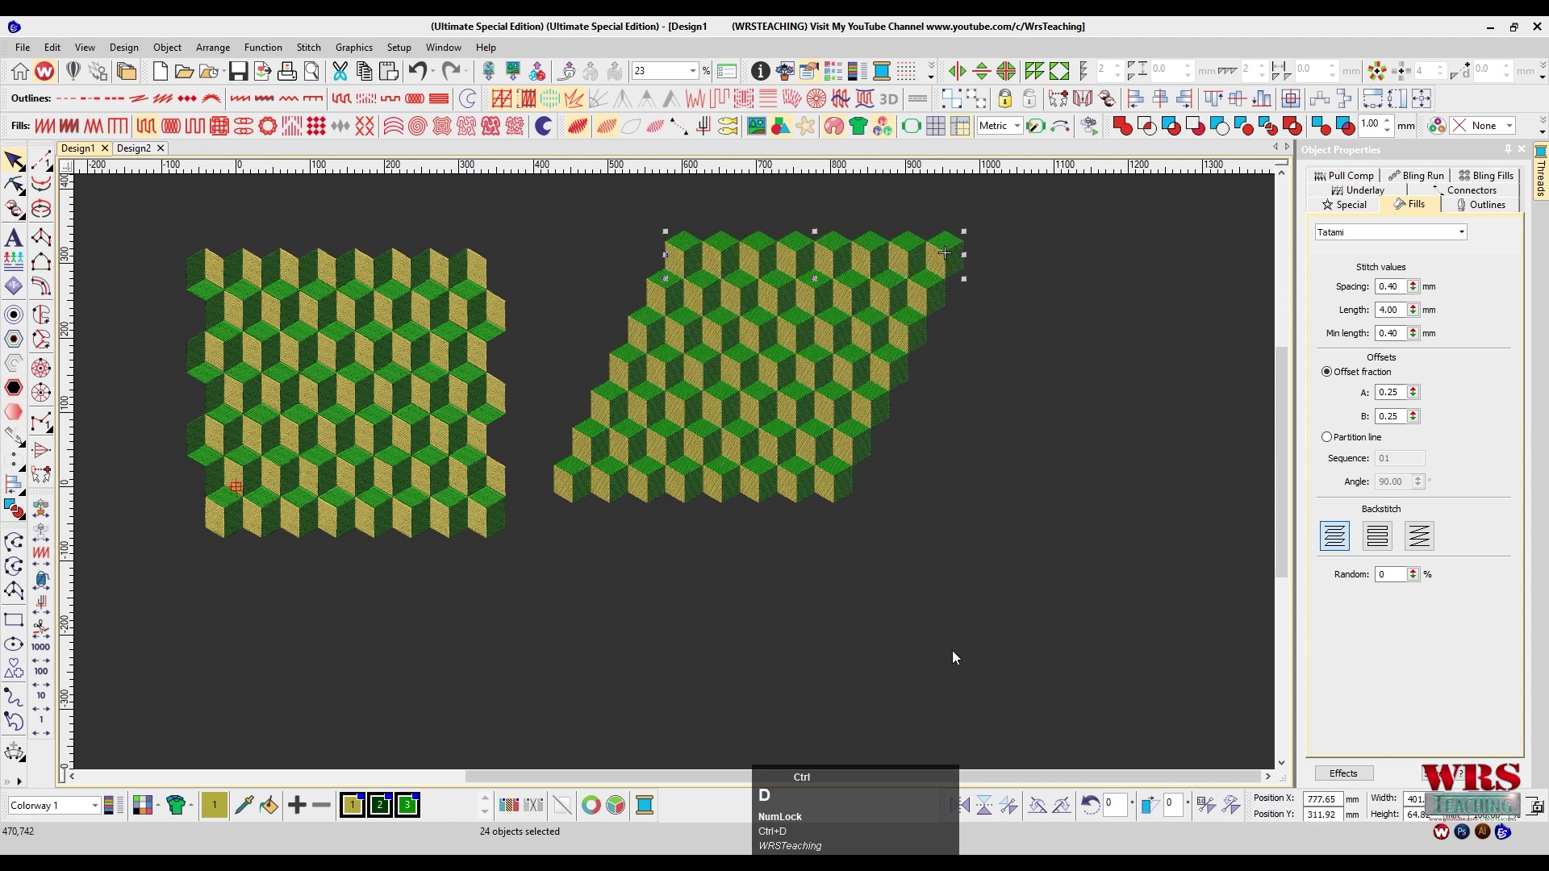
# Undo the five repeated row copies, keeping only the first two staggered rows
pyautogui.hotkey('ctrl', 'z')
pyautogui.hotkey('ctrl', 'z')
pyautogui.hotkey('ctrl', 'z')
pyautogui.hotkey('ctrl', 'z')
pyautogui.hotkey('ctrl', 'z')
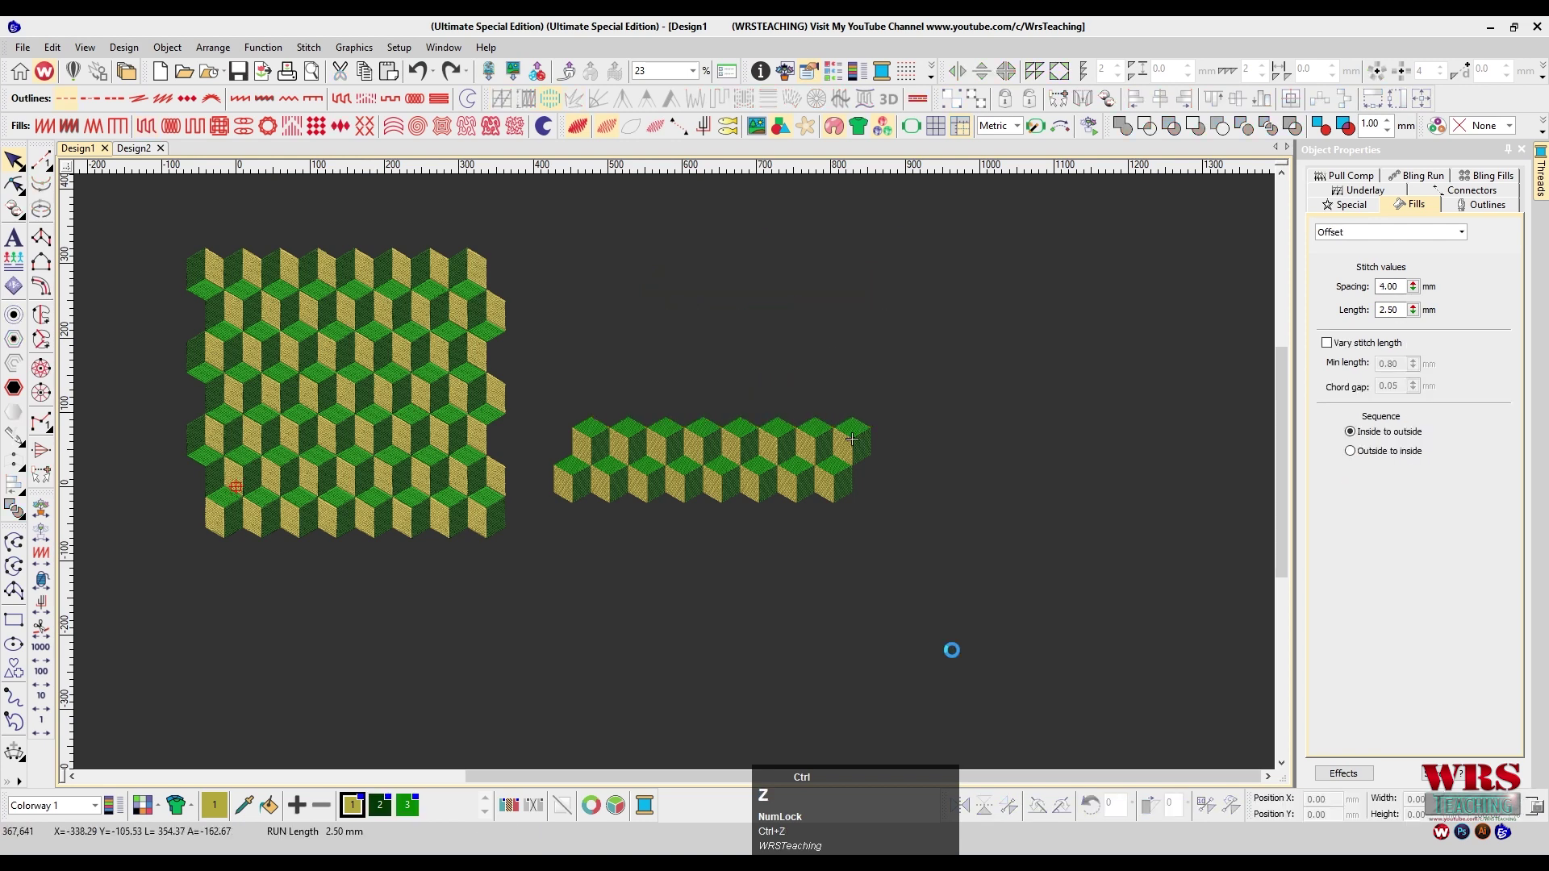
# Copy both staggered rows directly above themselves, and repeat that copy twice to build eight rows of cubes
pyautogui.press('z')
pyautogui.moveTo(1091, 317); pyautogui.dragTo(392, 596)
pyautogui.press('z')
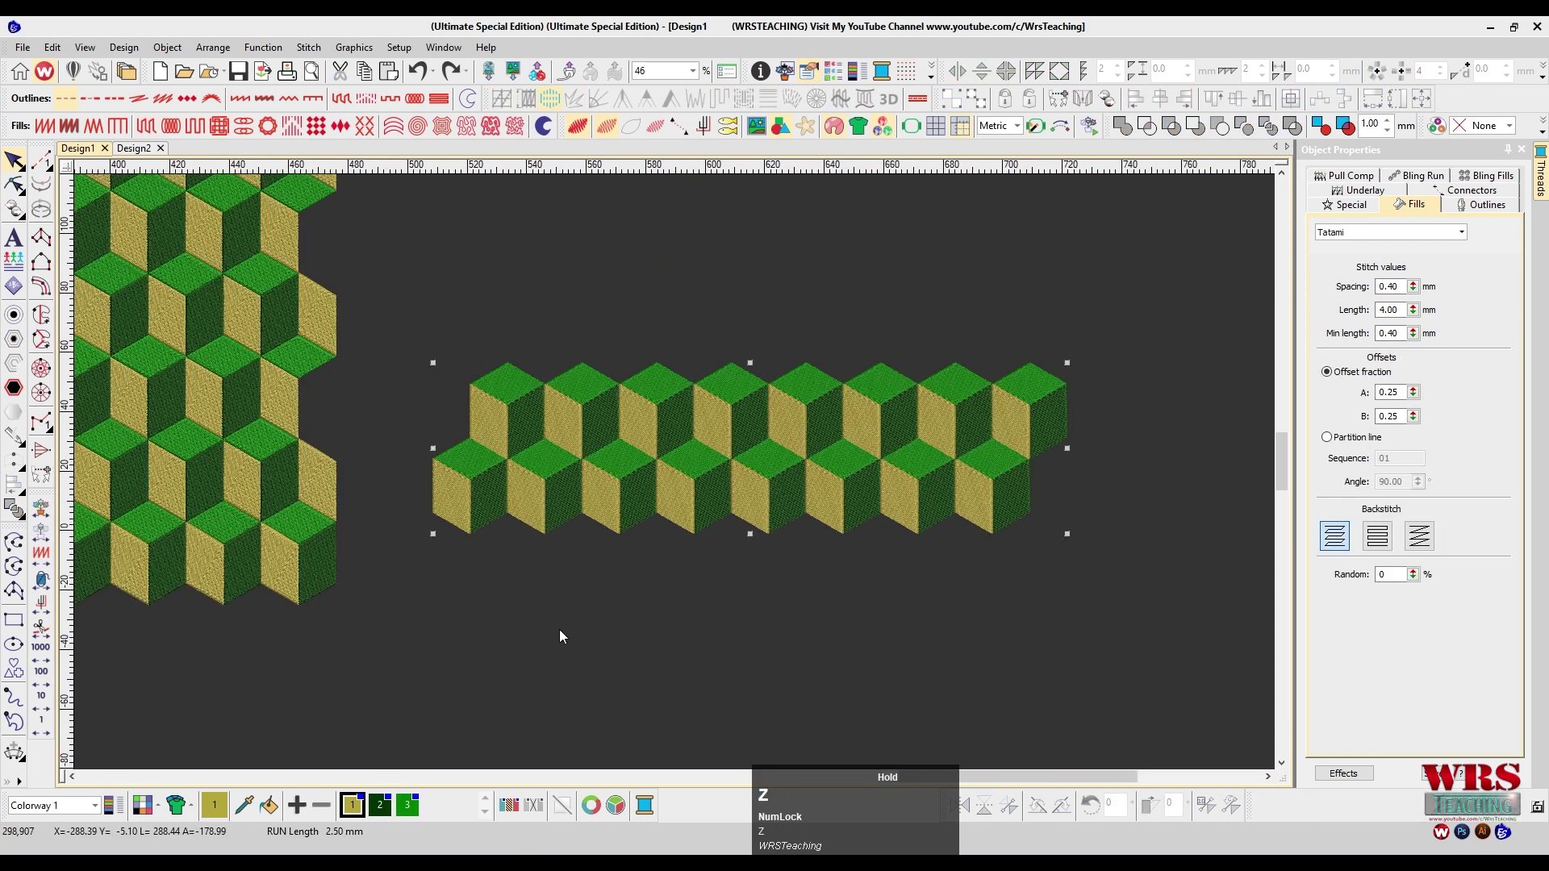
pyautogui.rightClick(582, 670)
pyautogui.moveTo(582, 663); pyautogui.dragTo(577, 363)
pyautogui.hotkey('shift', 'z')
pyautogui.hotkey('shift', 'z')
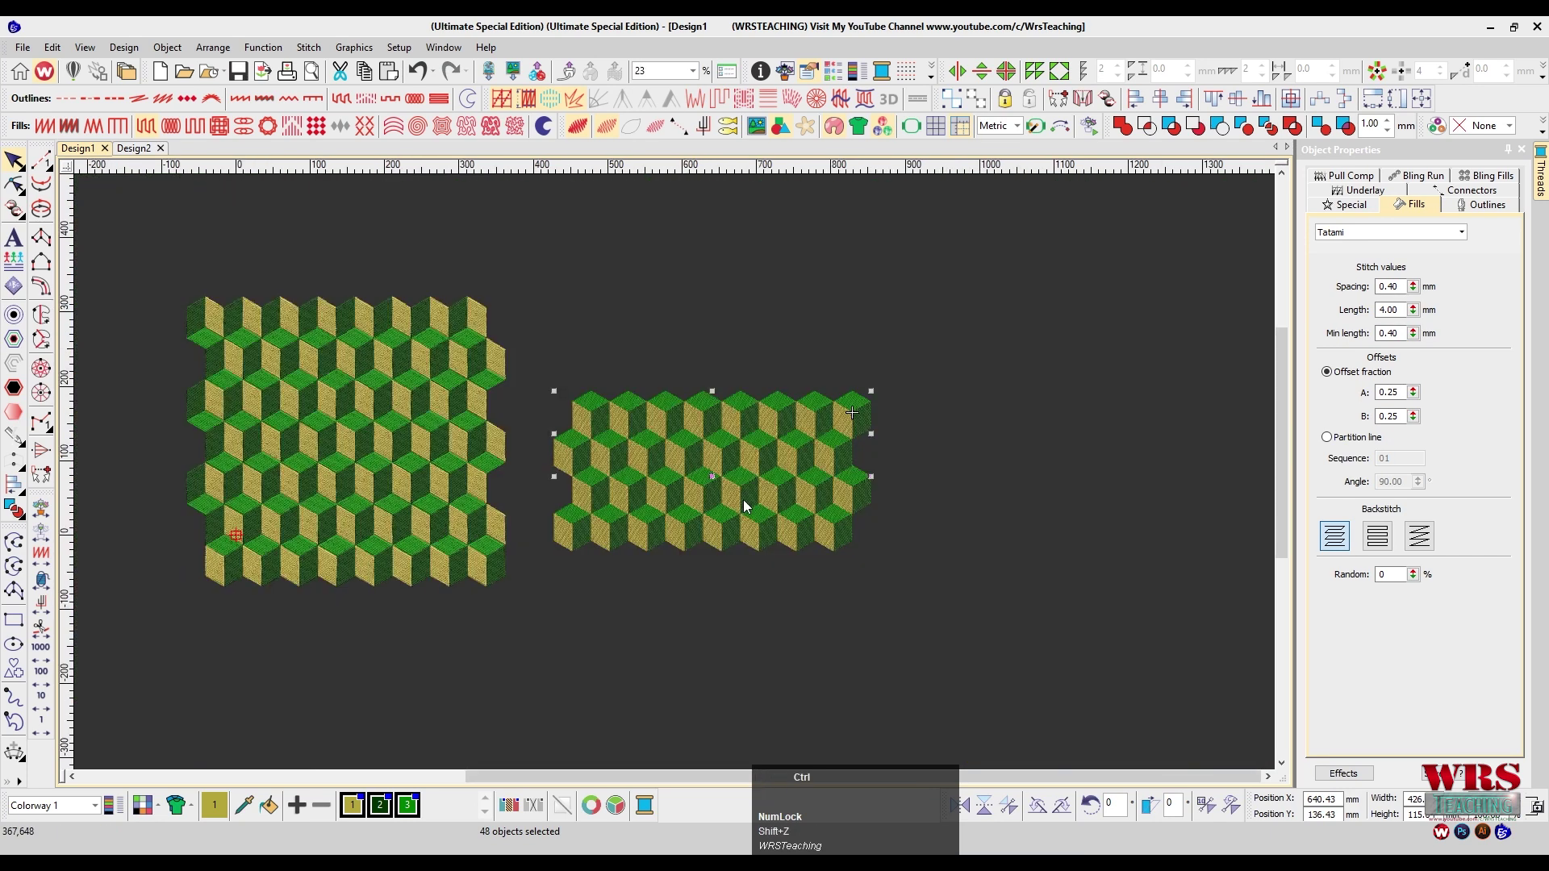
pyautogui.hotkey('ctrl', 'd')
pyautogui.hotkey('ctrl', 'd')
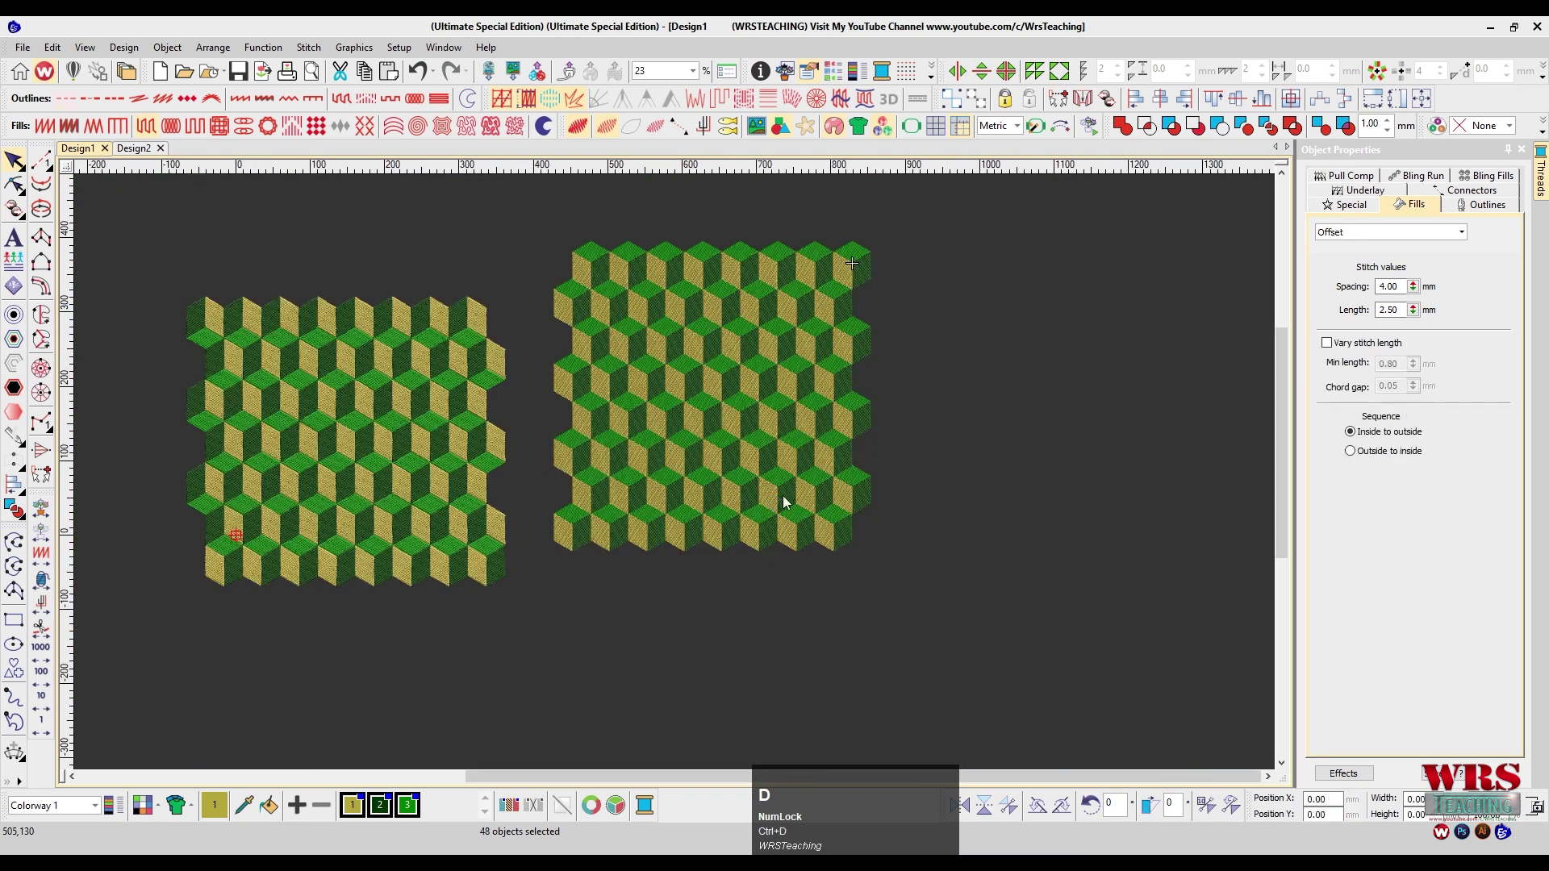
# Select all eight rows of the new cube pattern and move them closer to the original pattern
pyautogui.moveTo(927, 221); pyautogui.dragTo(528, 605)
pyautogui.moveTo(642, 442); pyautogui.dragTo(605, 475)
pyautogui.press('F2')
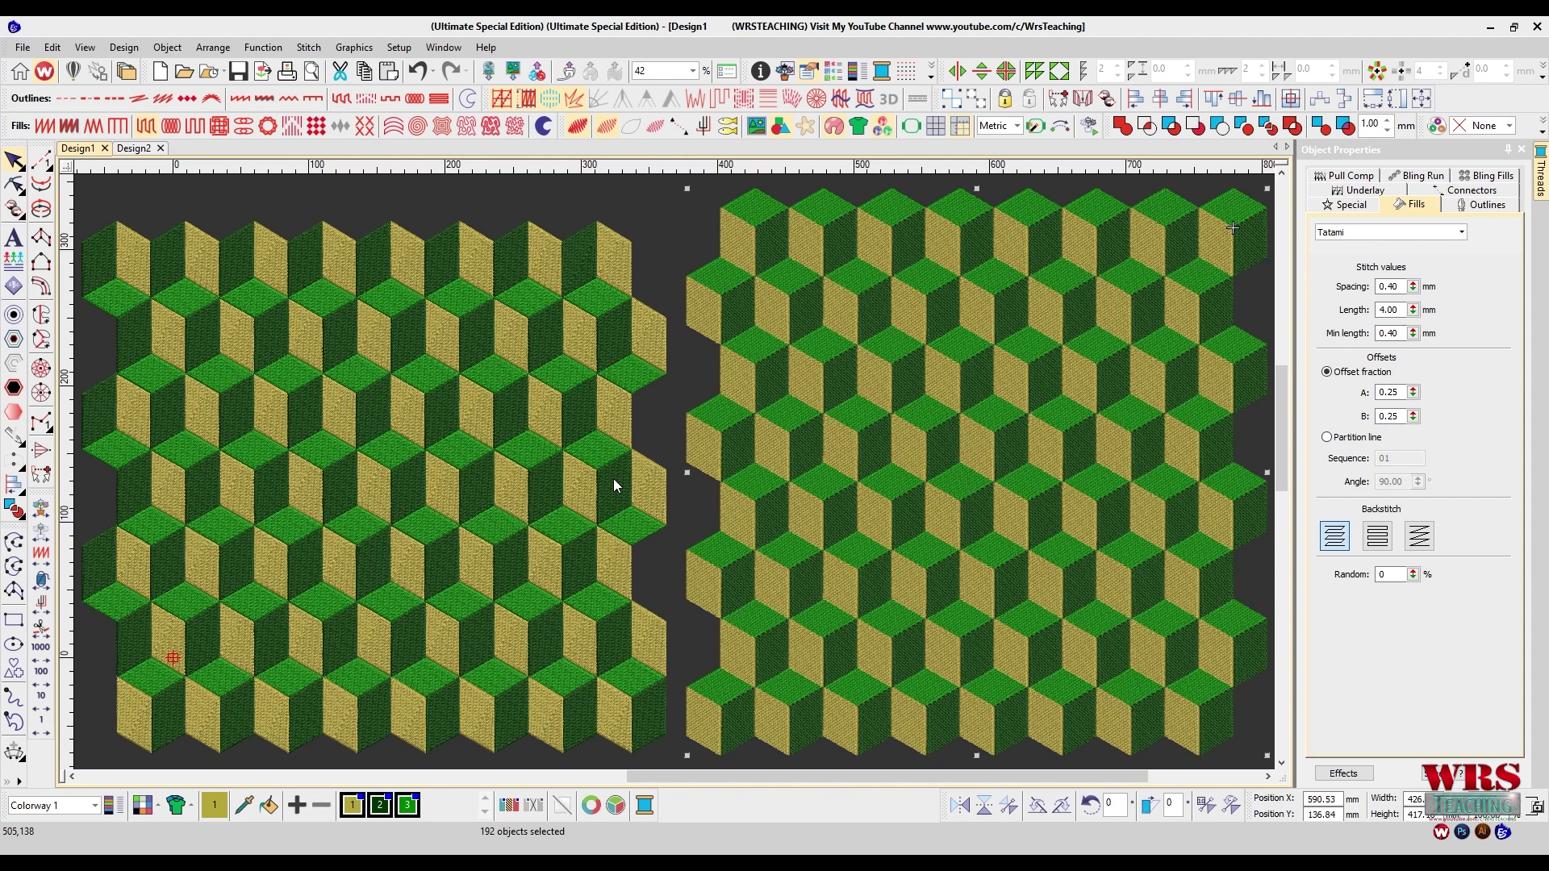
# Convert the selected new cube pattern to a Contour fill and inspect its stitches up close
pyautogui.scroll(-1, 613, 477)
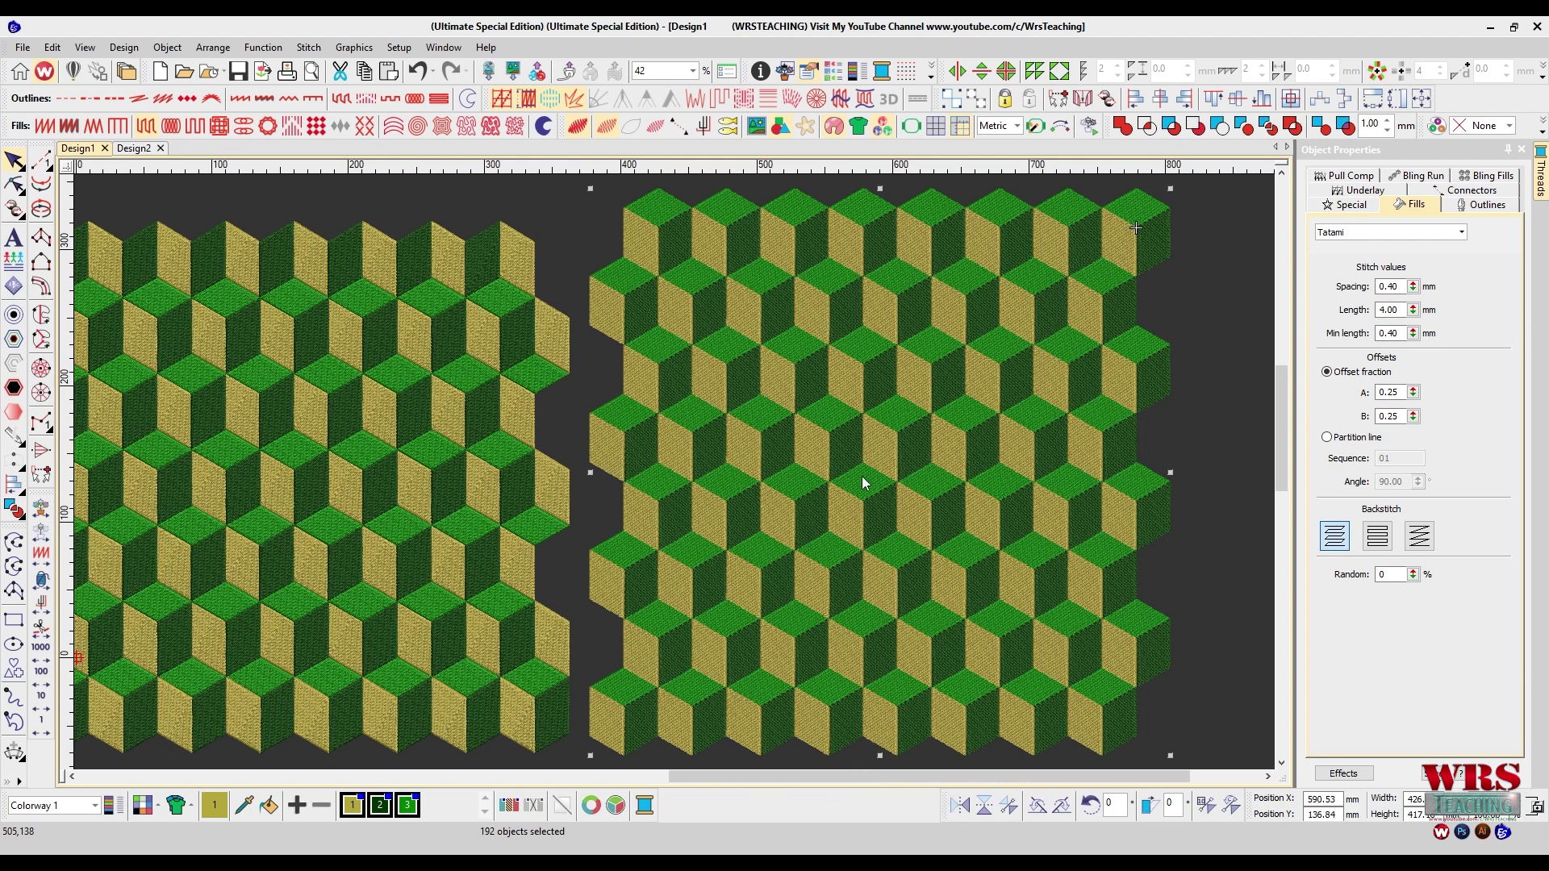
pyautogui.scroll(-1, 1028, 413)
pyautogui.moveTo(968, 292); pyautogui.dragTo(626, 653)
pyautogui.press('z')
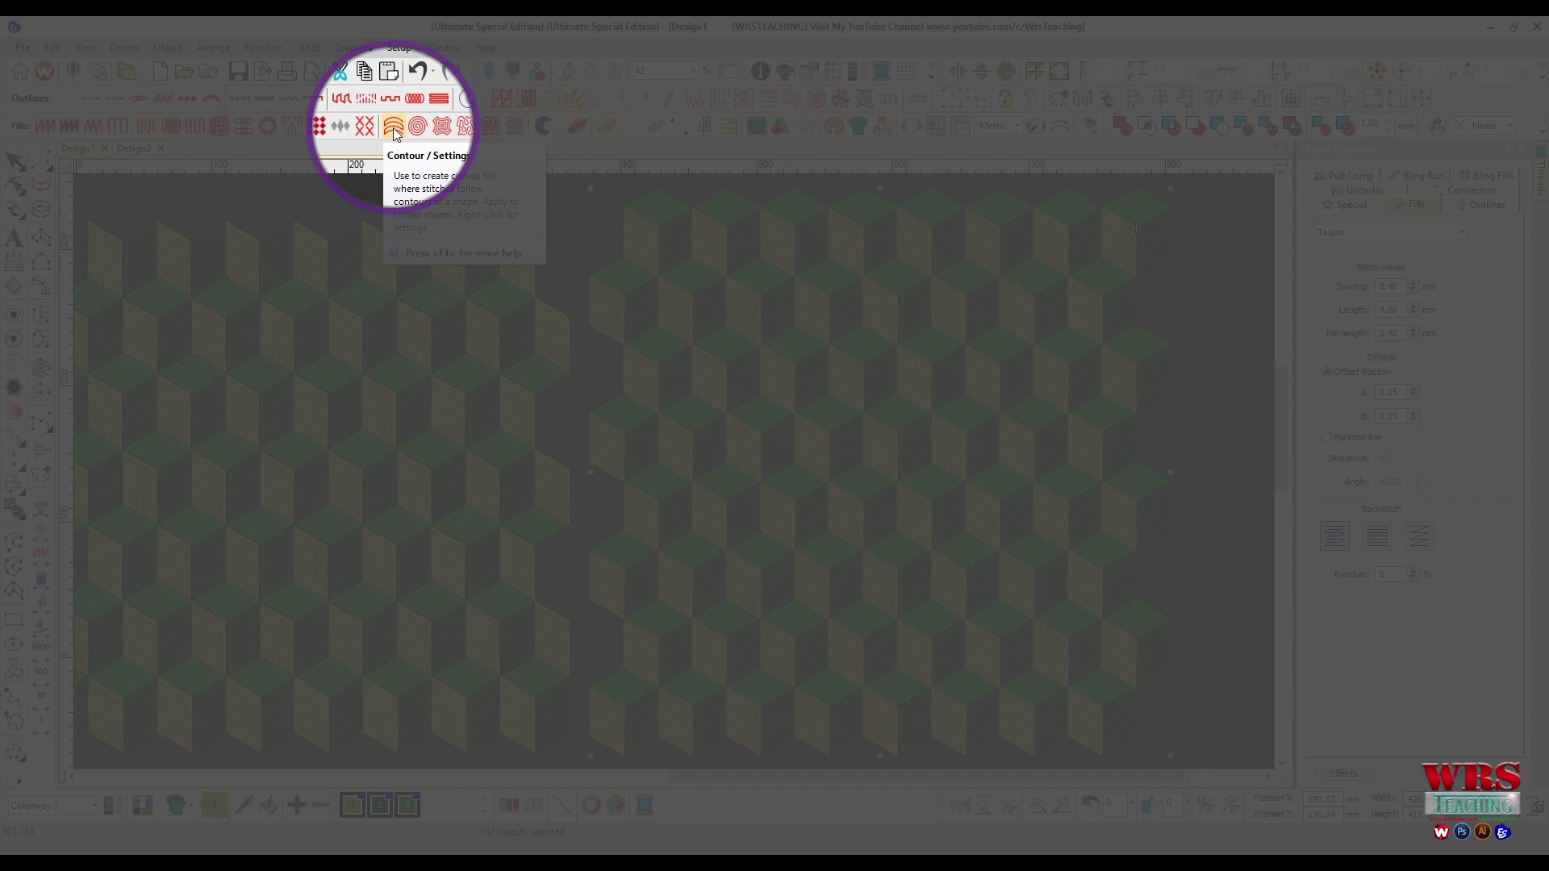
pyautogui.press('Num_Lock')
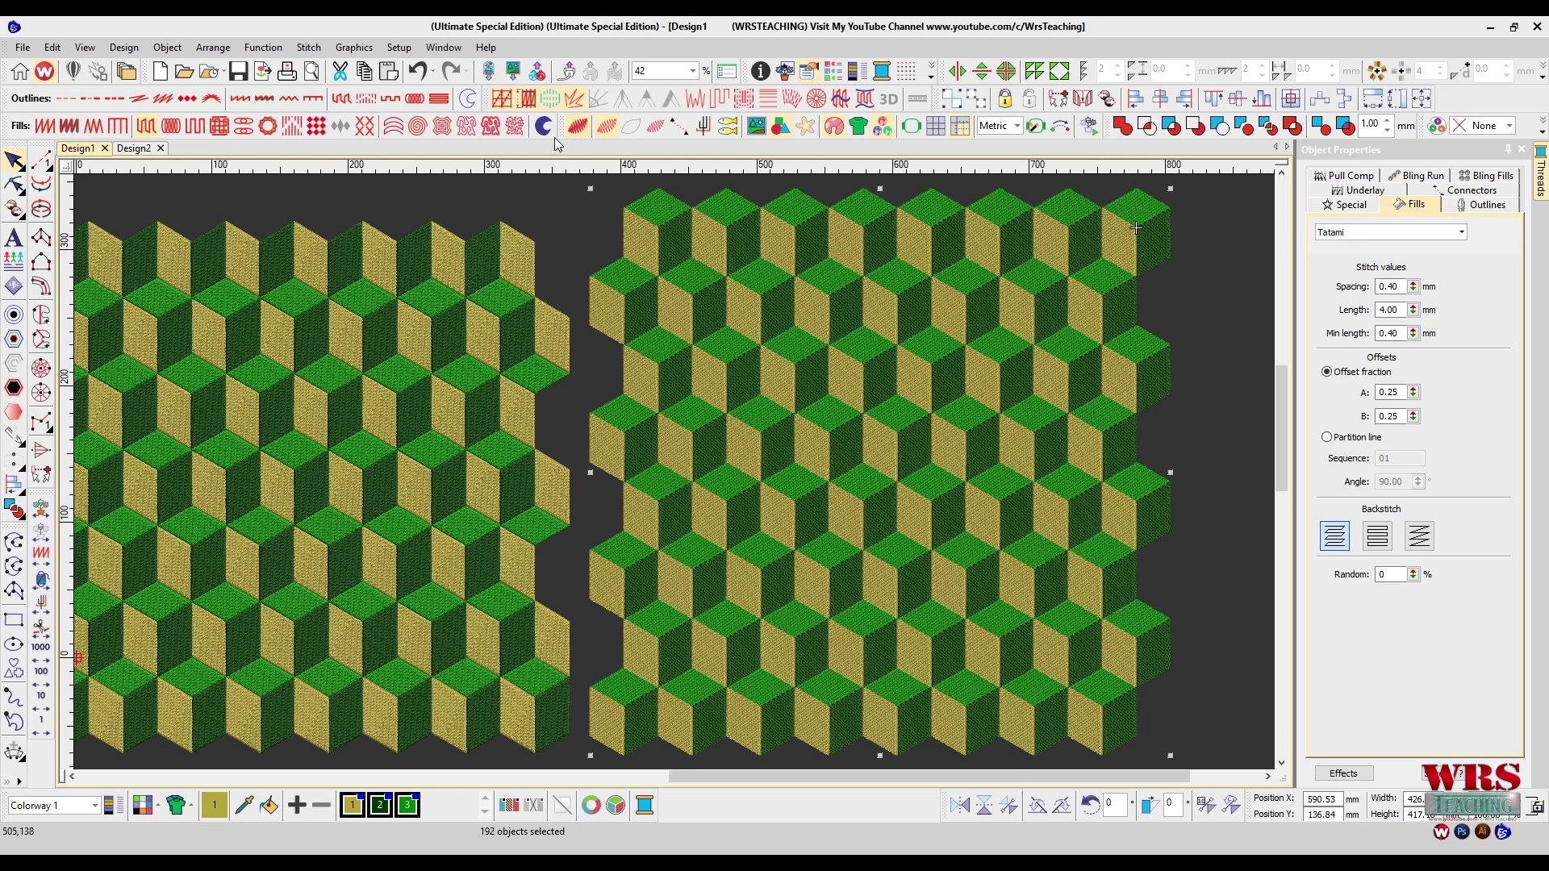
pyautogui.click(413, 128)
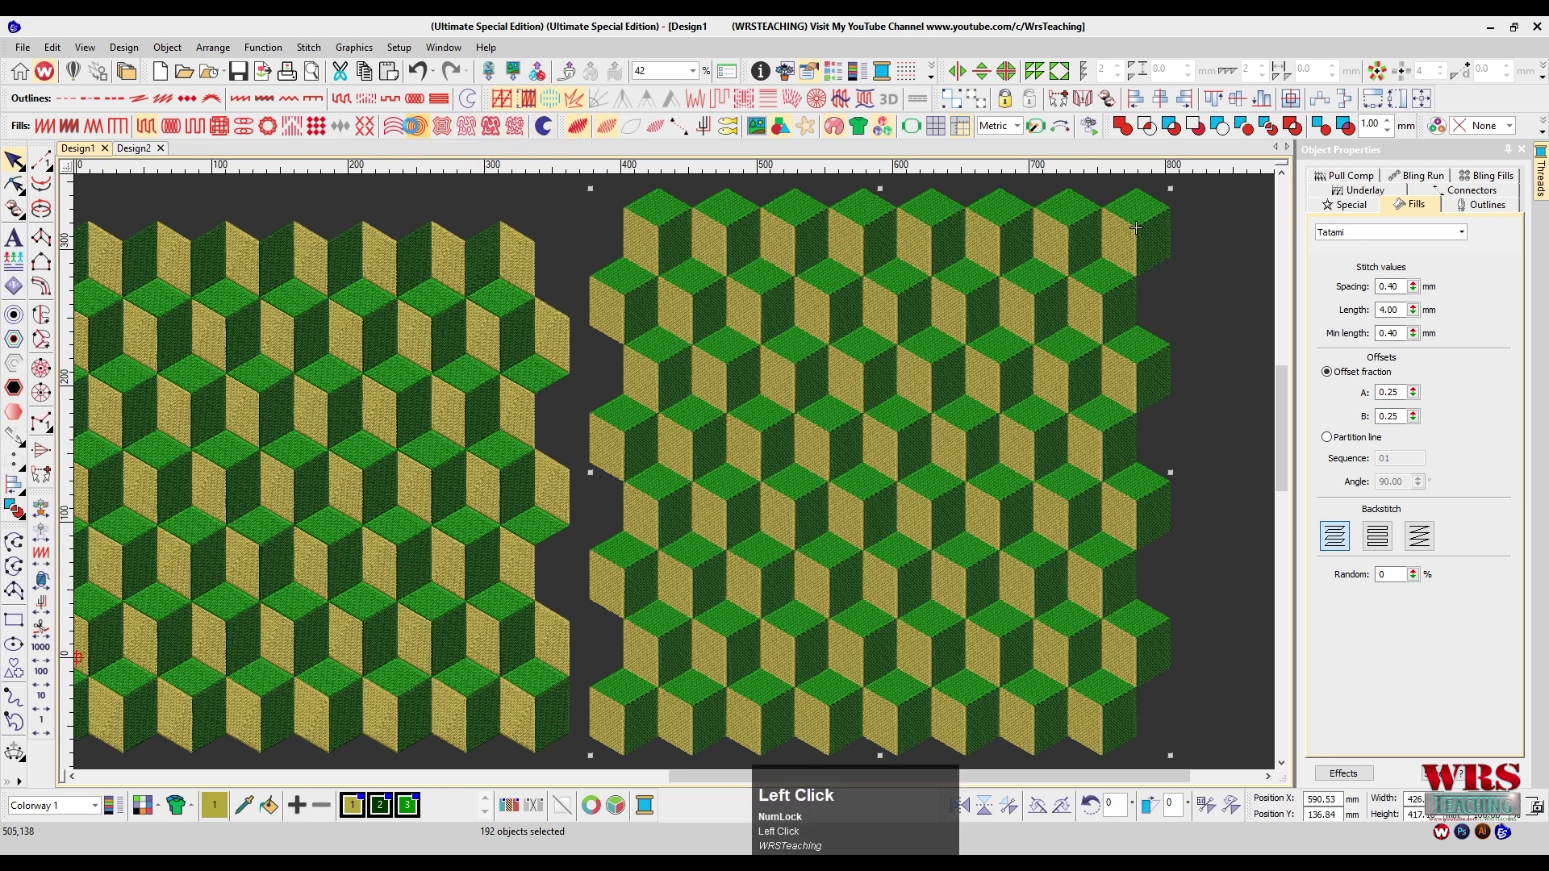
pyautogui.click(392, 127)
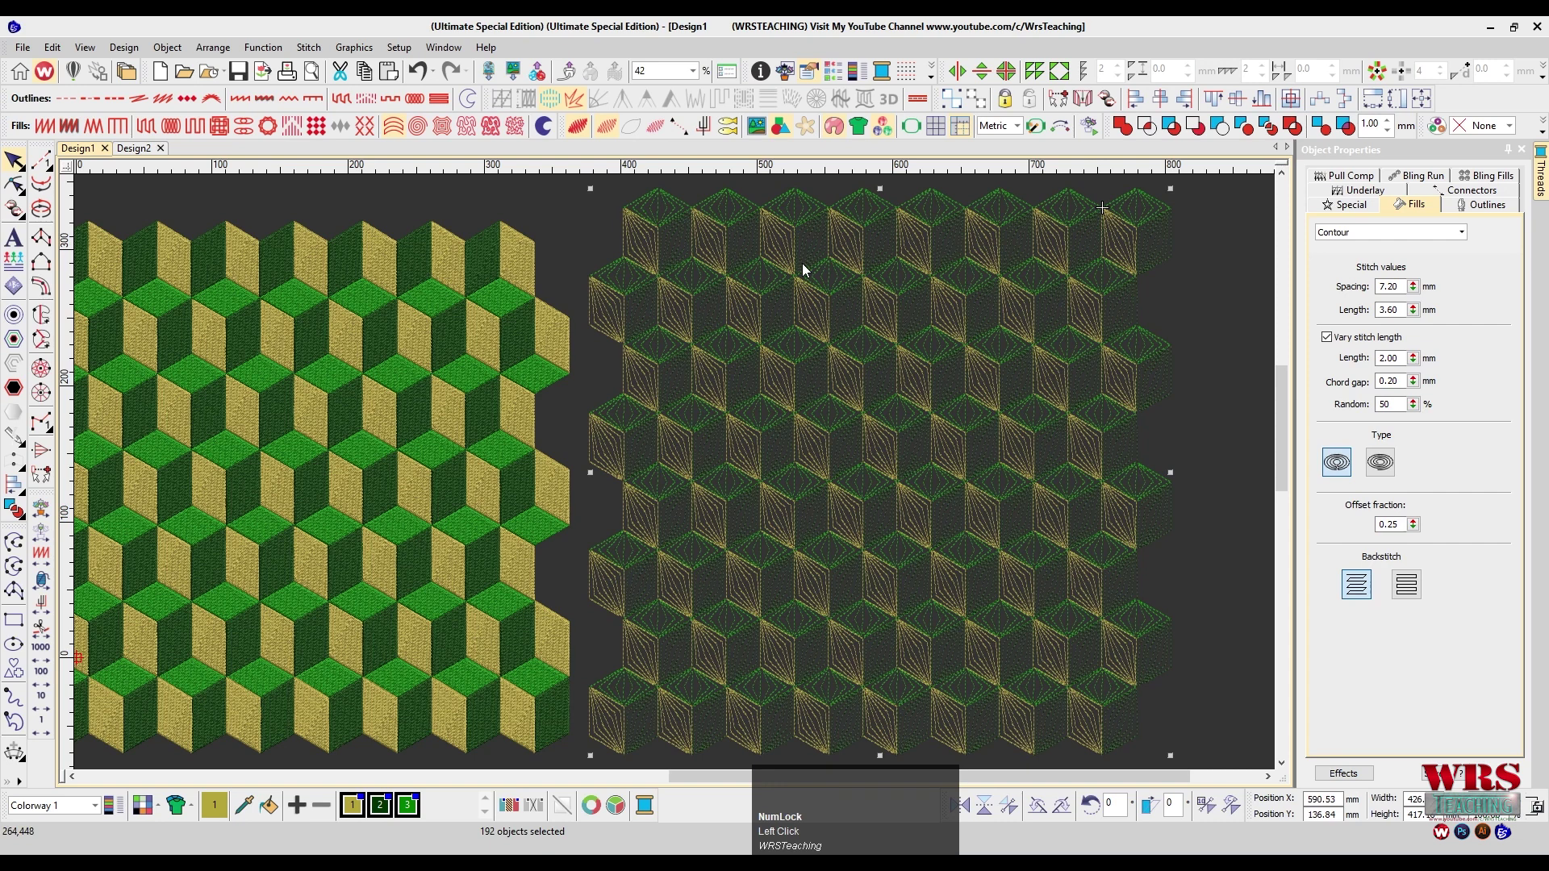
pyautogui.keyDown('ctrl'); pyautogui.scroll(-2, 970, 327); pyautogui.keyUp('ctrl')
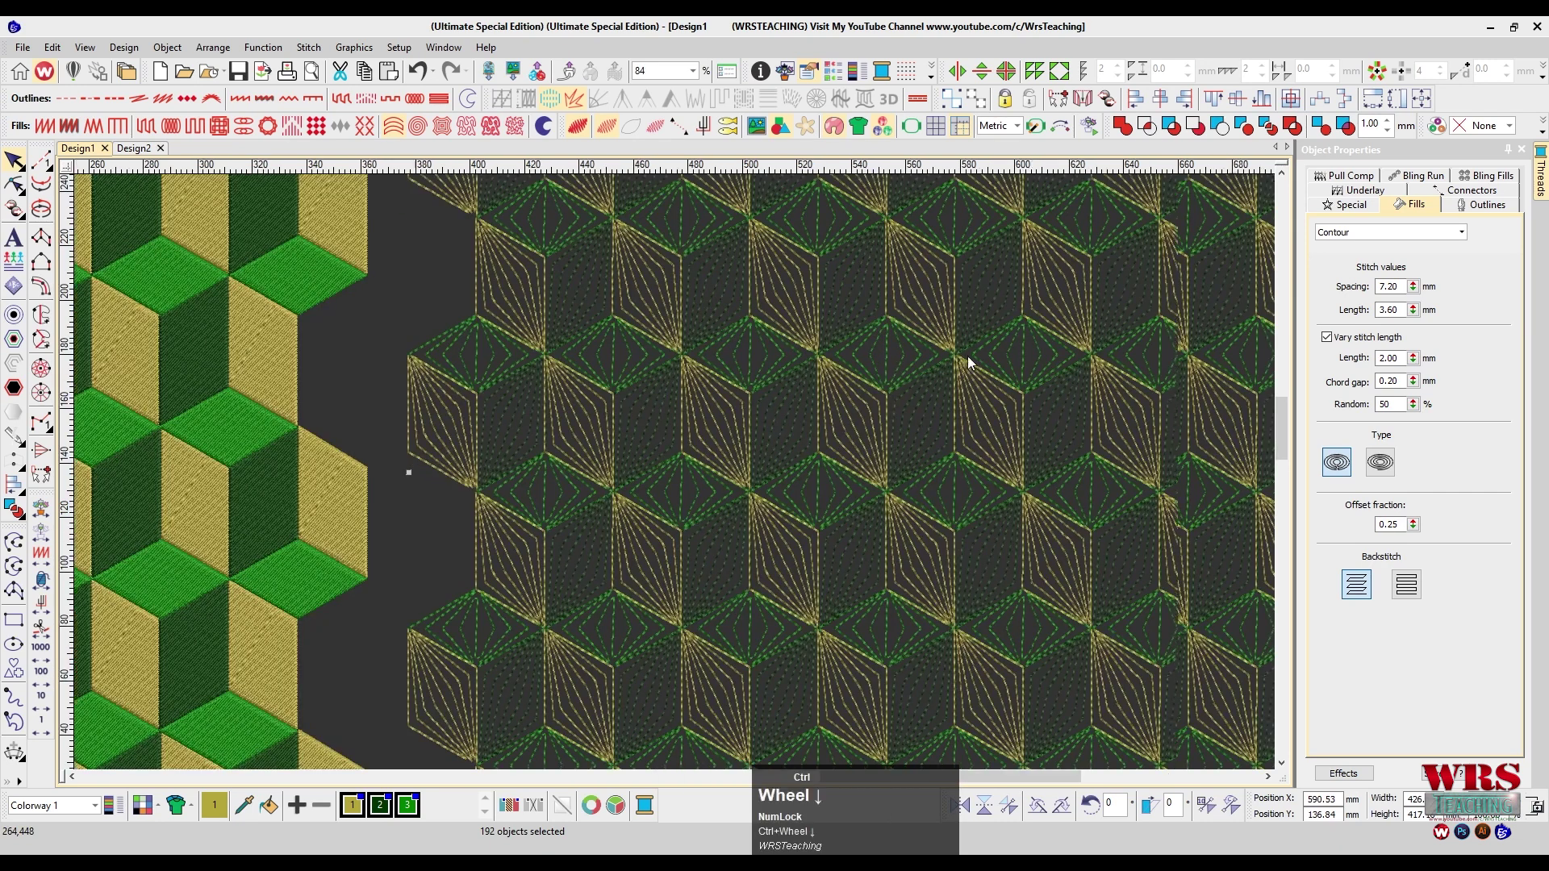
pyautogui.hscroll(3, 966, 355)
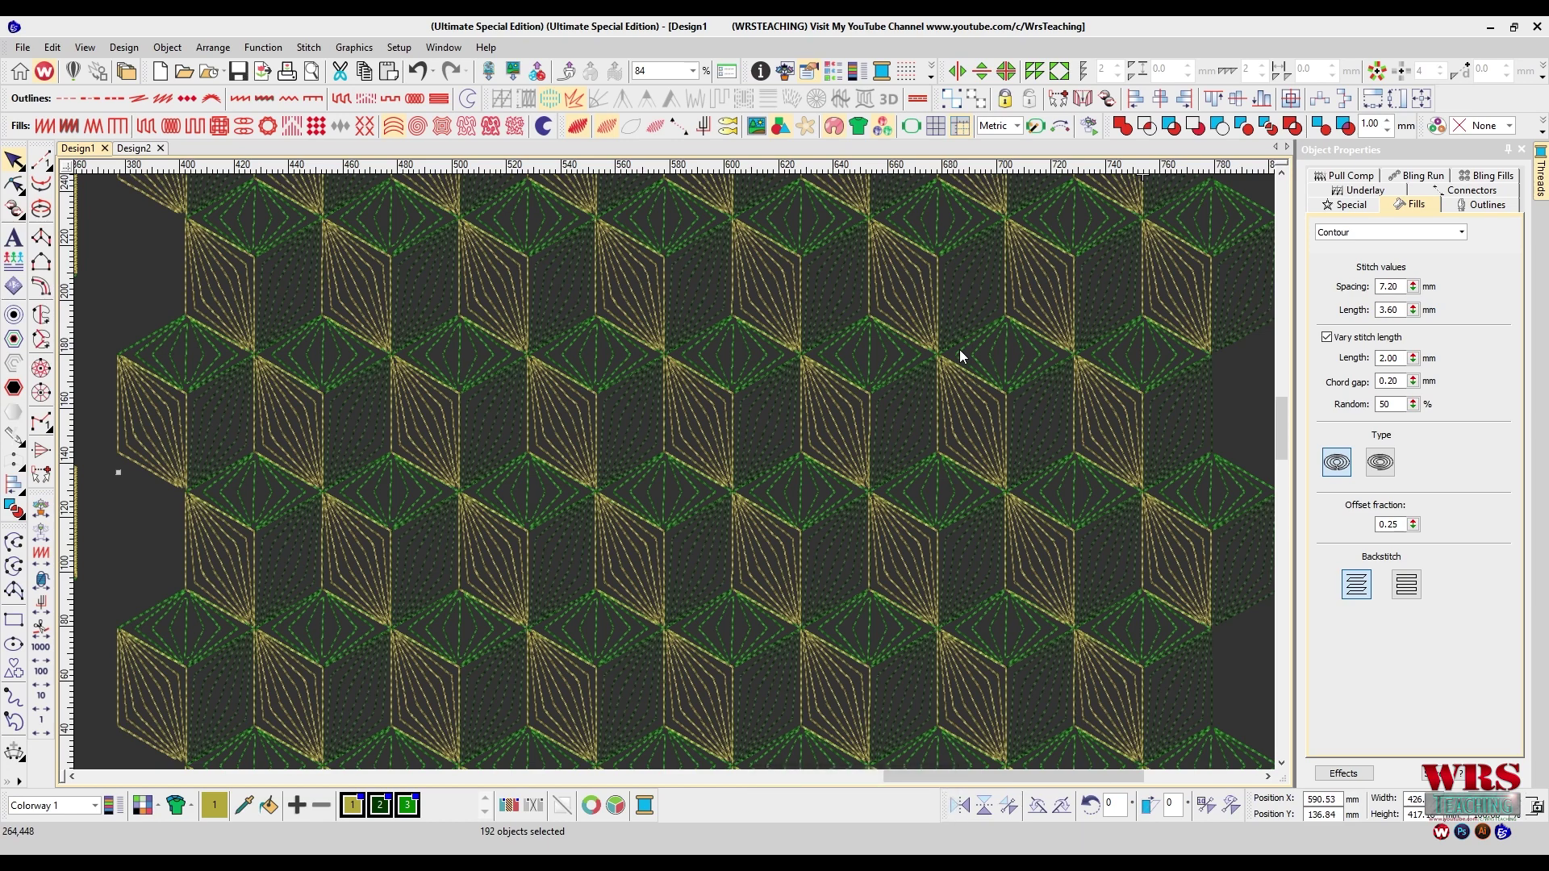
pyautogui.hotkey('shift', 'z')
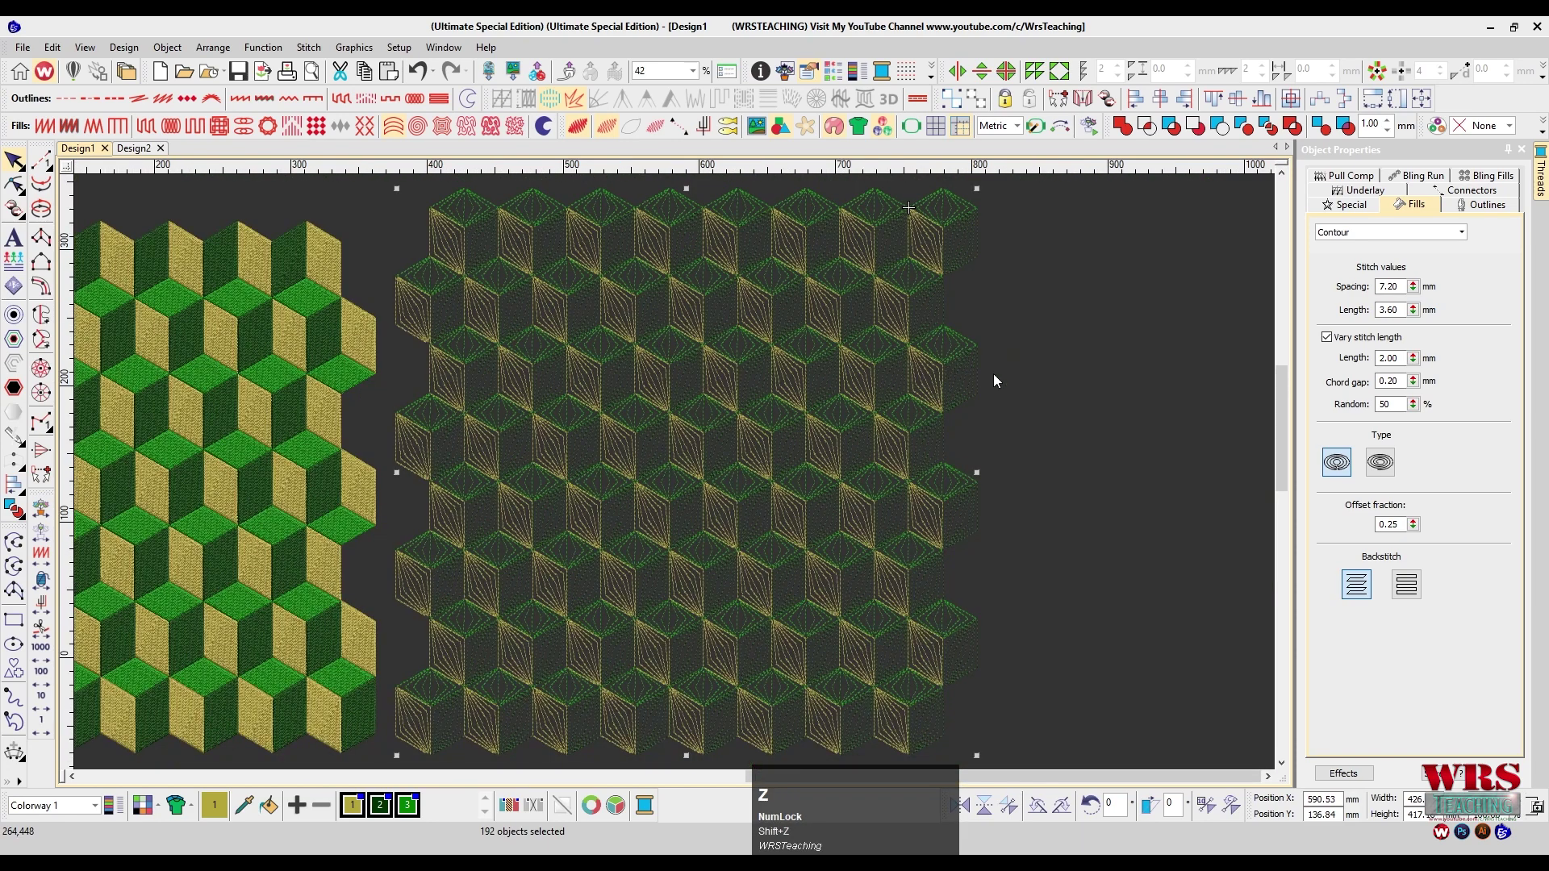
# Cycle the used colours repeatedly through the cube faces until the original colour arrangement returns
pyautogui.click(1026, 380)
pyautogui.hotkey('shift', 'z')
pyautogui.moveTo(914, 292); pyautogui.dragTo(524, 634)
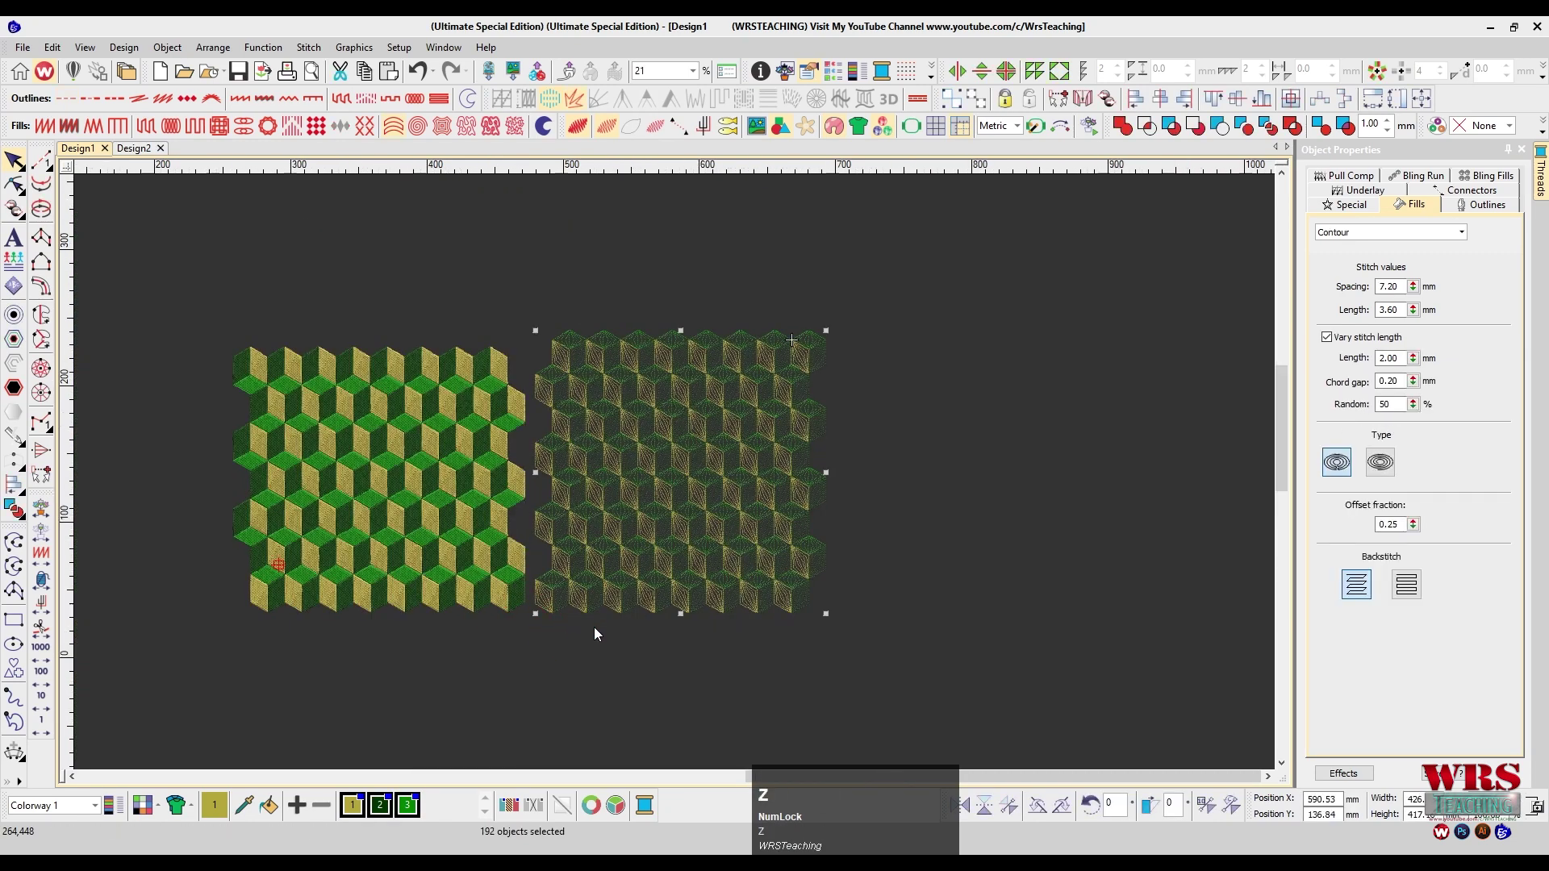
pyautogui.press('z')
pyautogui.click(596, 807)
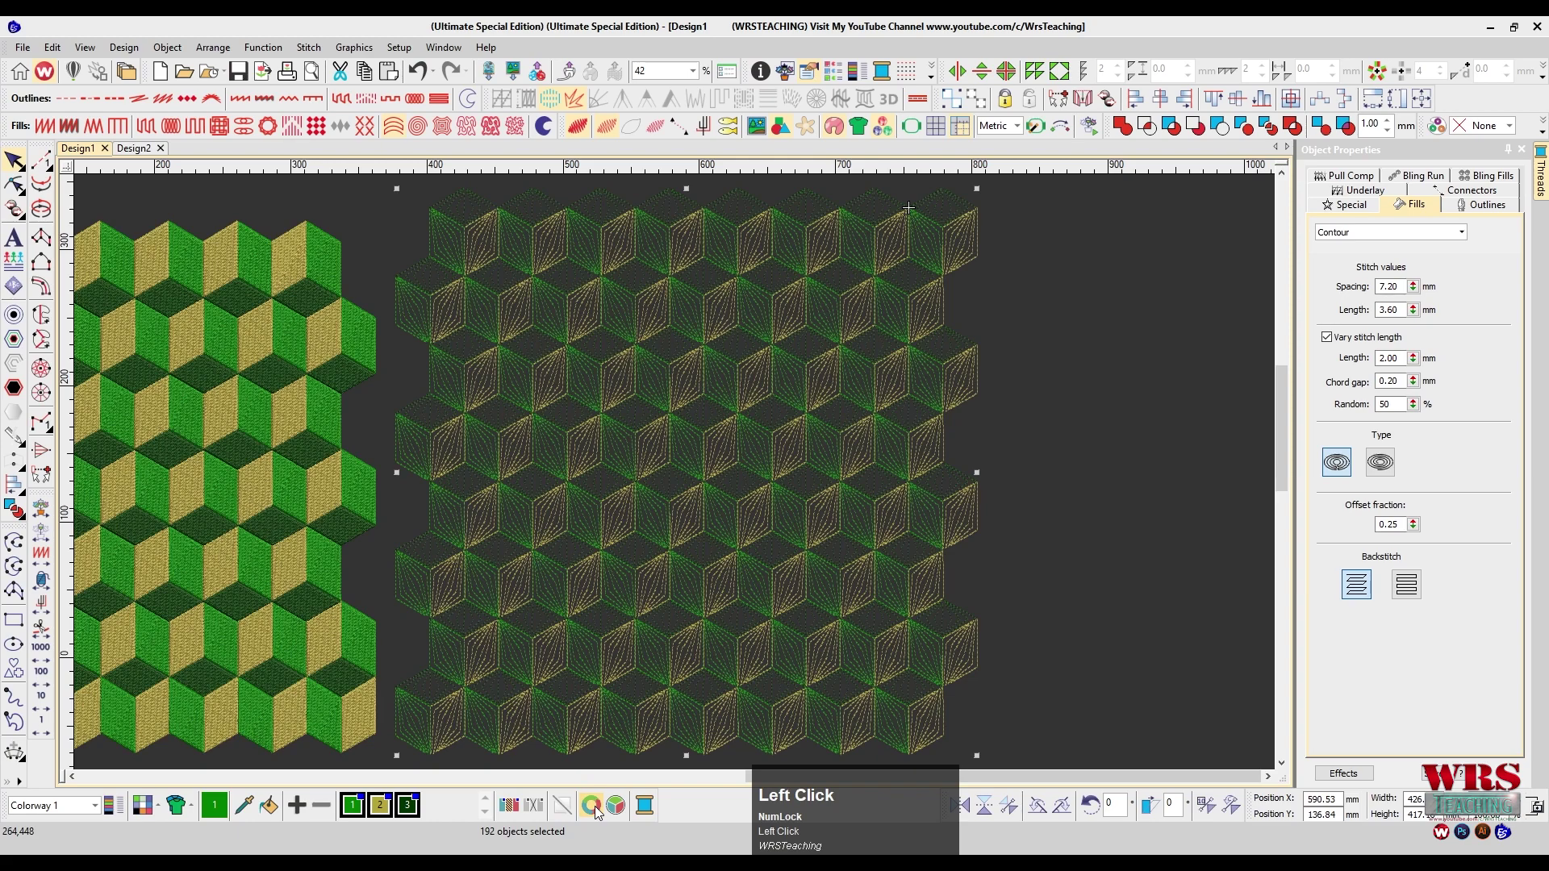
pyautogui.click(595, 806)
pyautogui.click(596, 807)
pyautogui.click(595, 807)
pyautogui.click(595, 806)
pyautogui.click(595, 807)
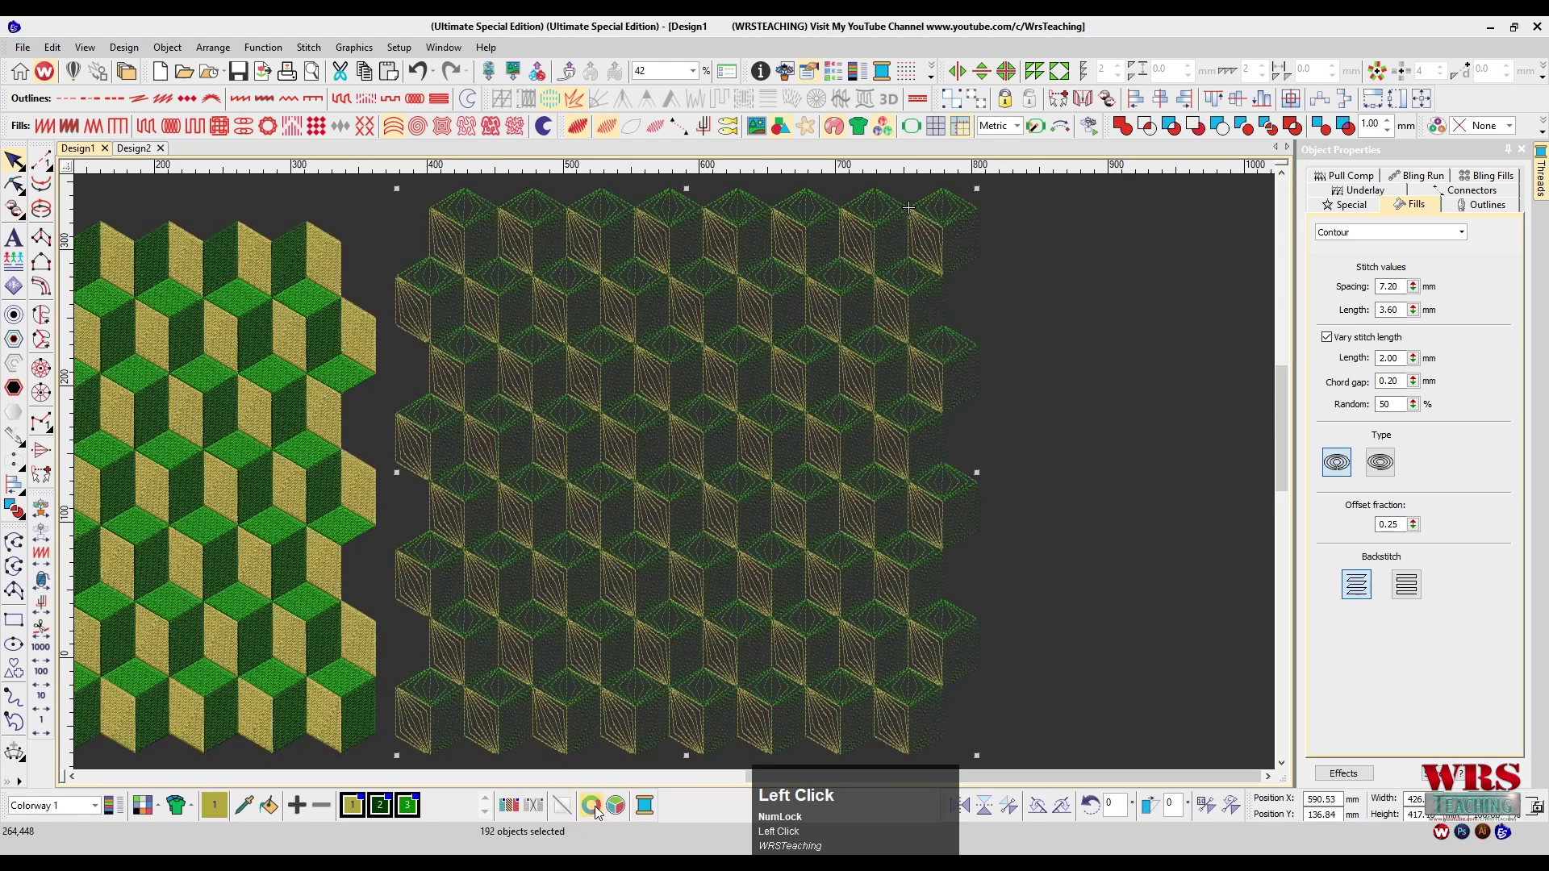
pyautogui.click(595, 806)
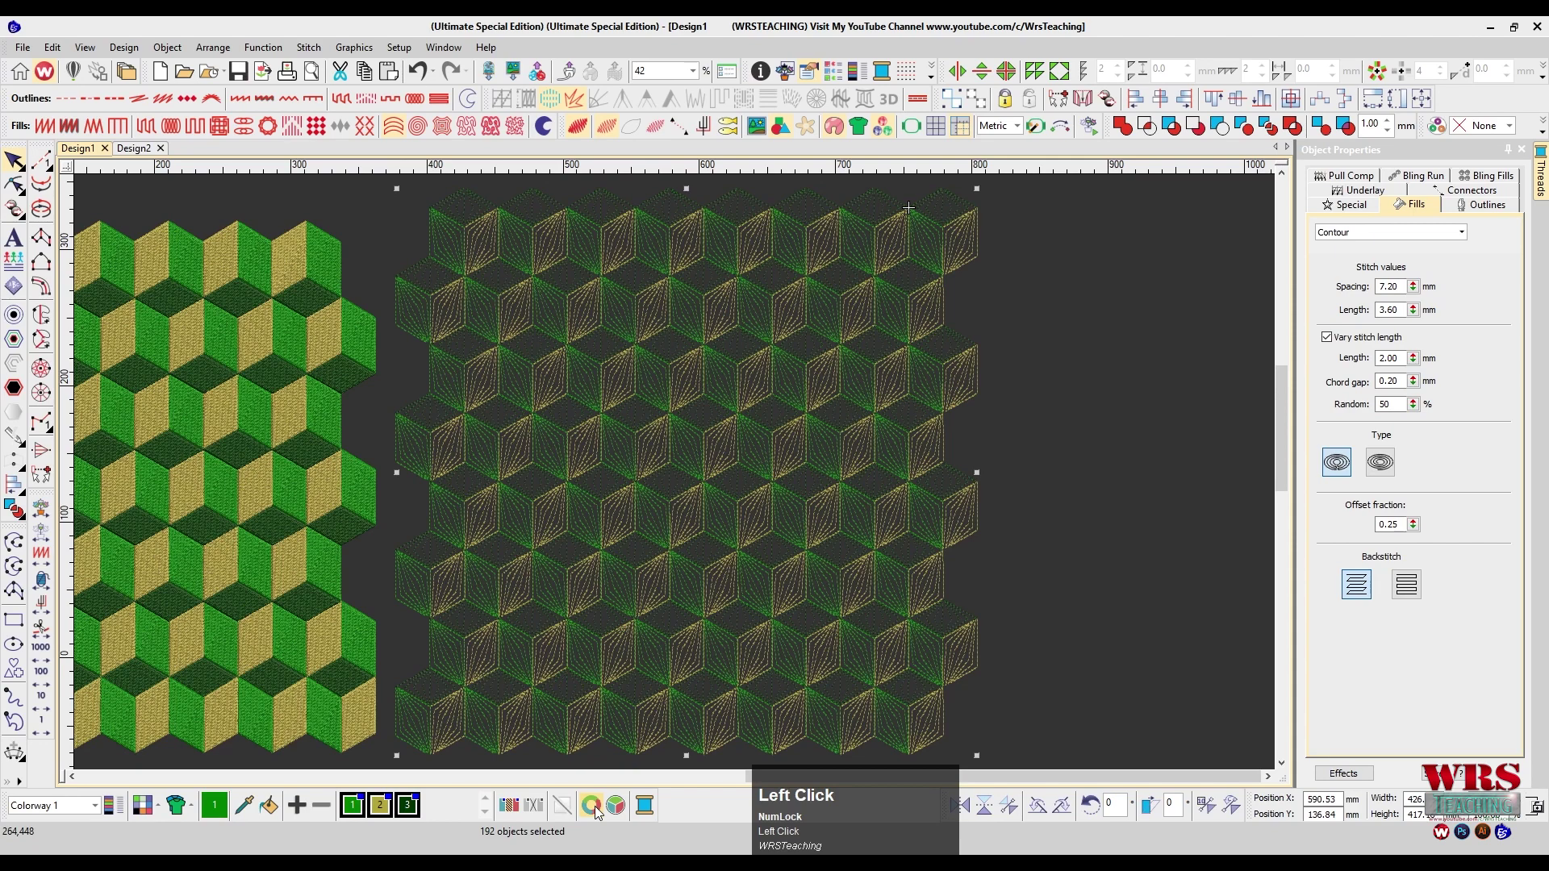
pyautogui.click(595, 807)
pyautogui.click(595, 807)
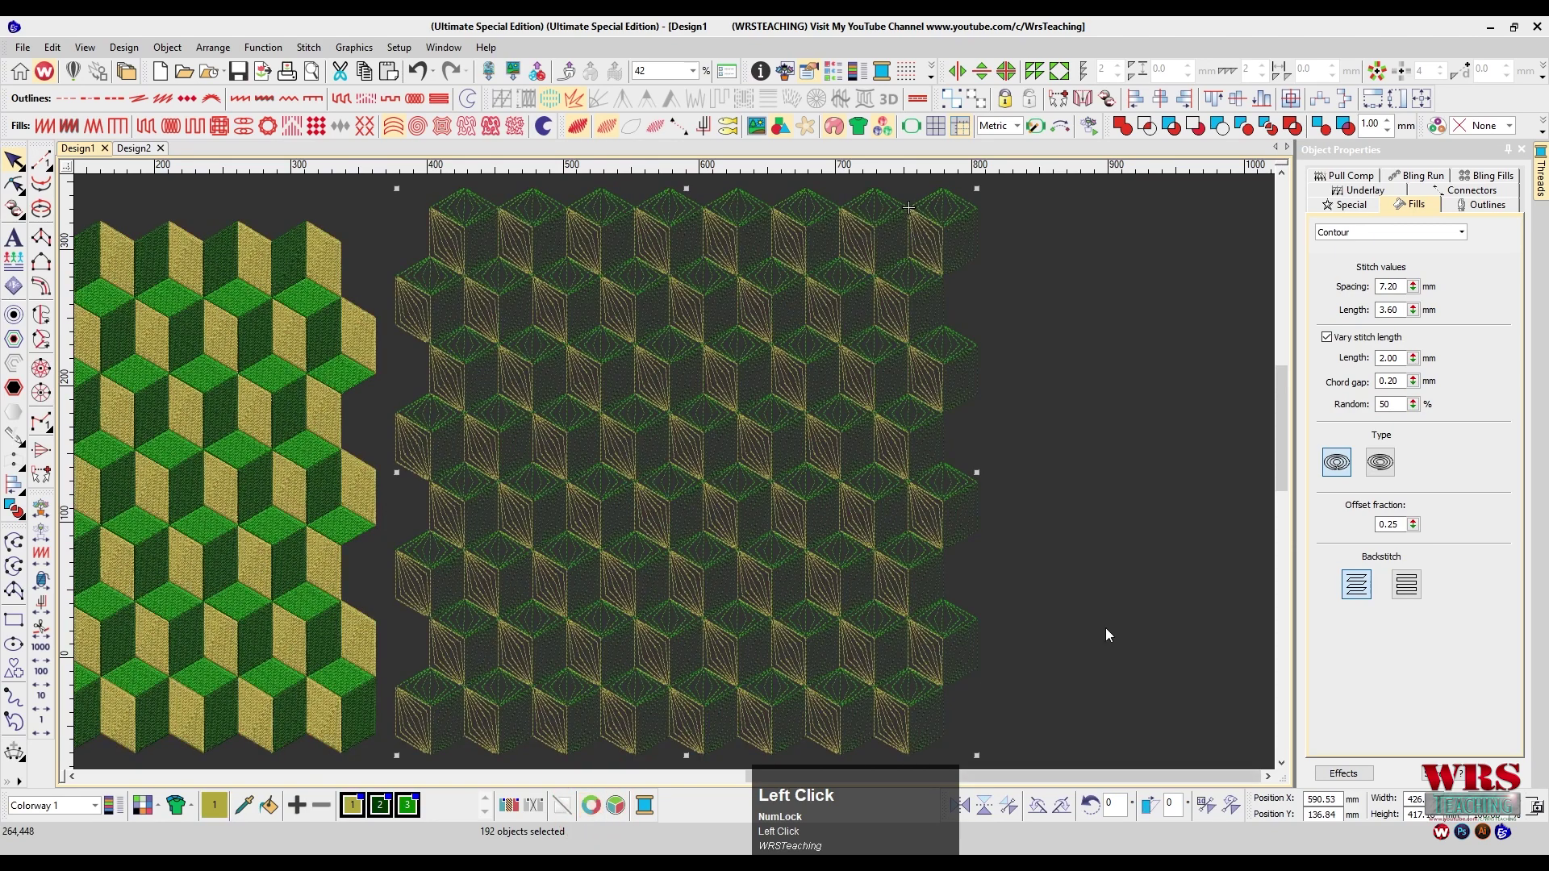
# Try a Spiral fill and an Offset fill on the whole new cube pattern
pyautogui.click(1147, 524)
pyautogui.hotkey('shift', 'z')
pyautogui.moveTo(897, 282); pyautogui.dragTo(531, 640)
pyautogui.press('z')
pyautogui.click(417, 129)
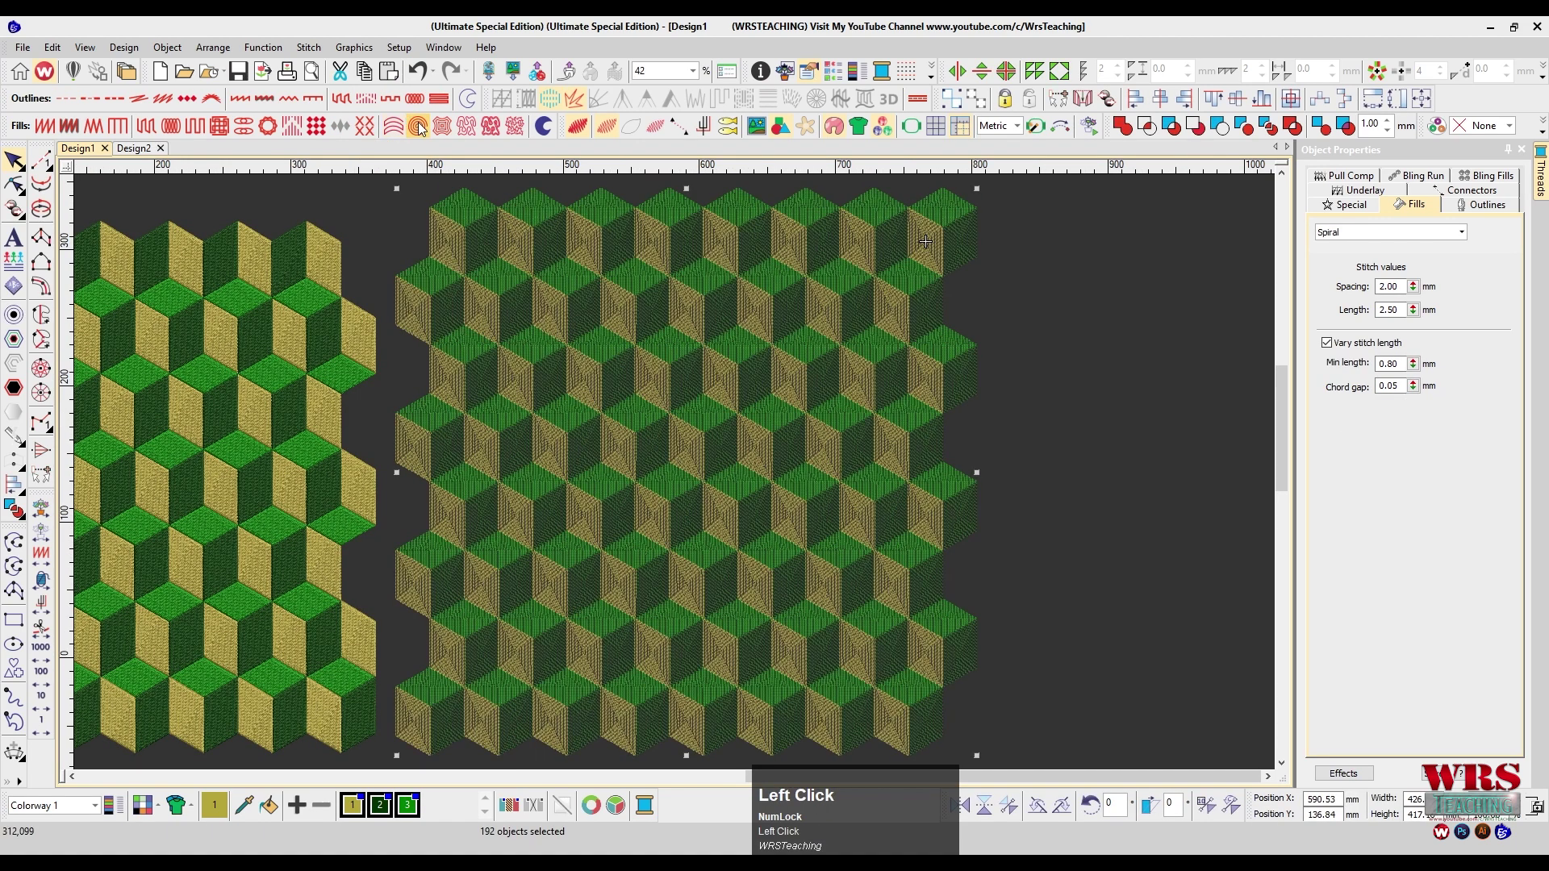
pyautogui.click(441, 128)
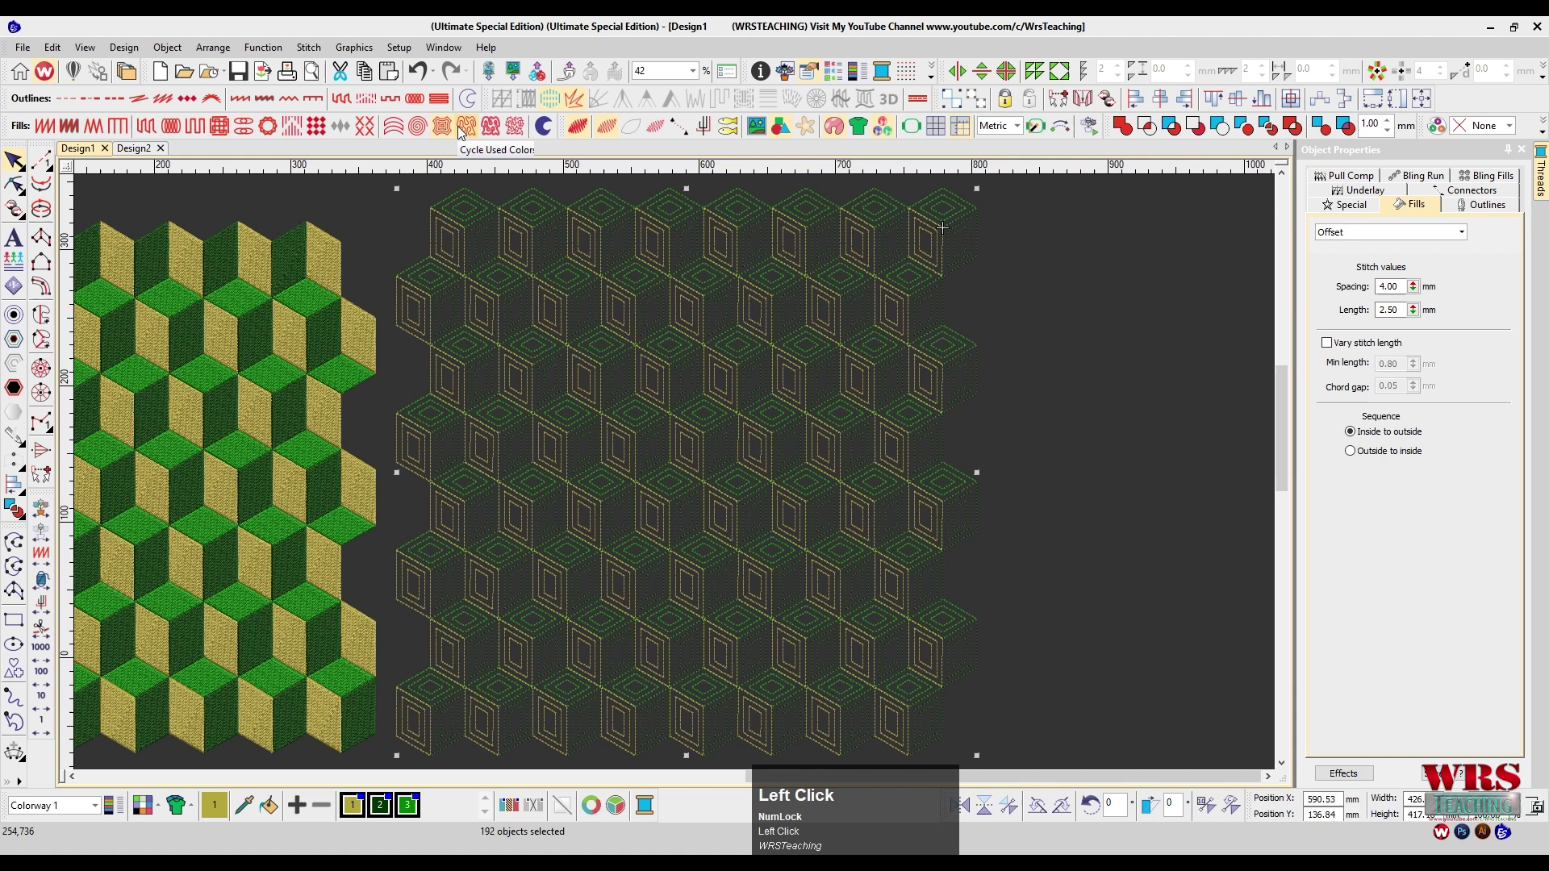
# Try the Stipple Fill, Stipple Backstitch, Cross Stitch and Motif Fill types on the new cube pattern
pyautogui.click(465, 127)
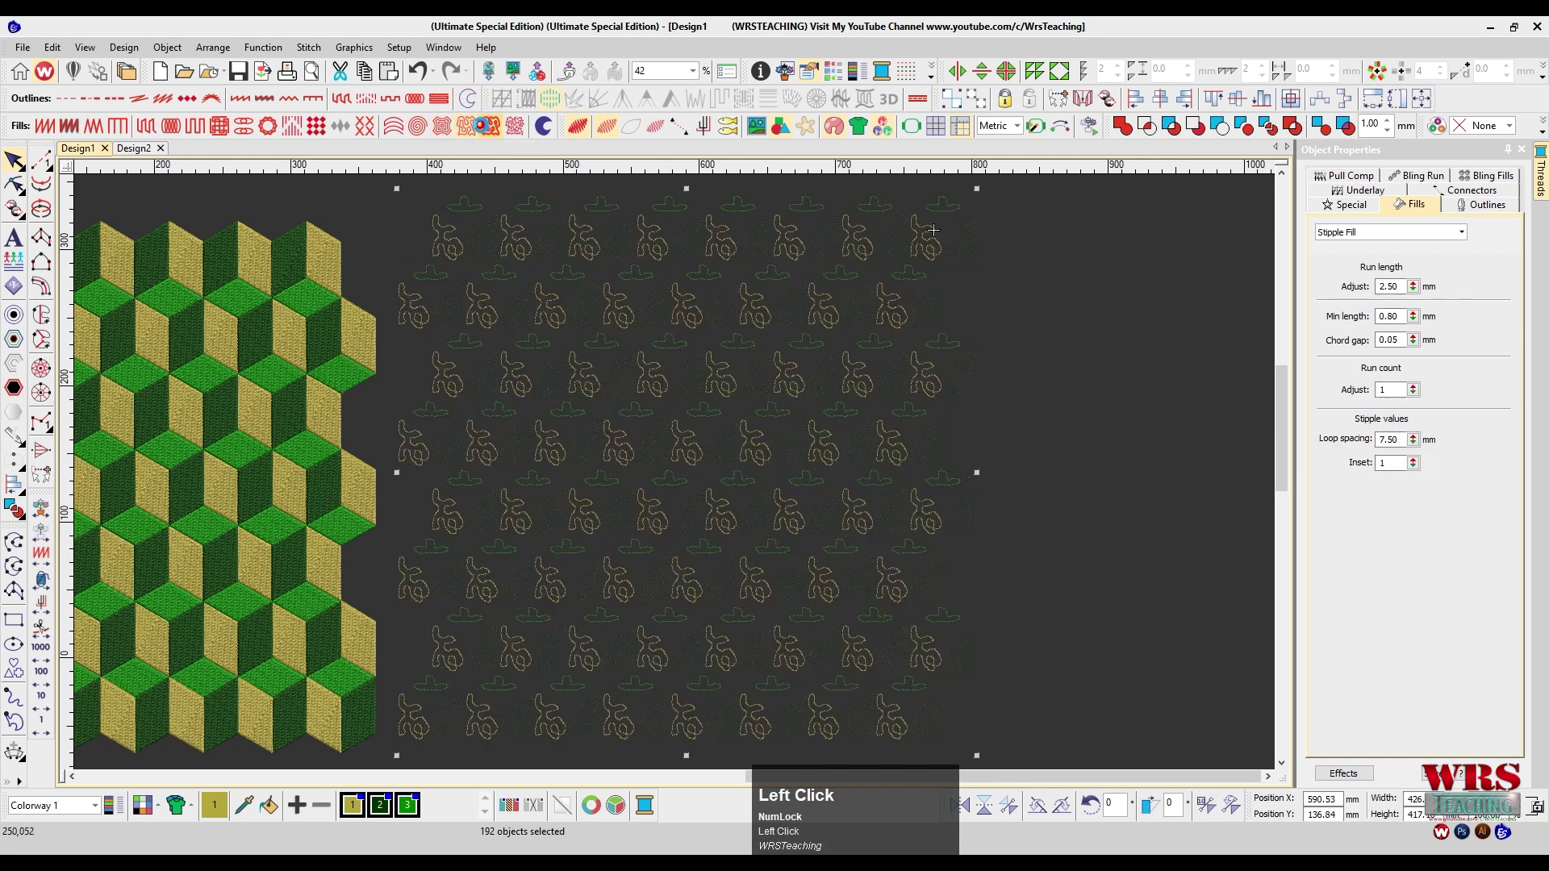
pyautogui.click(367, 126)
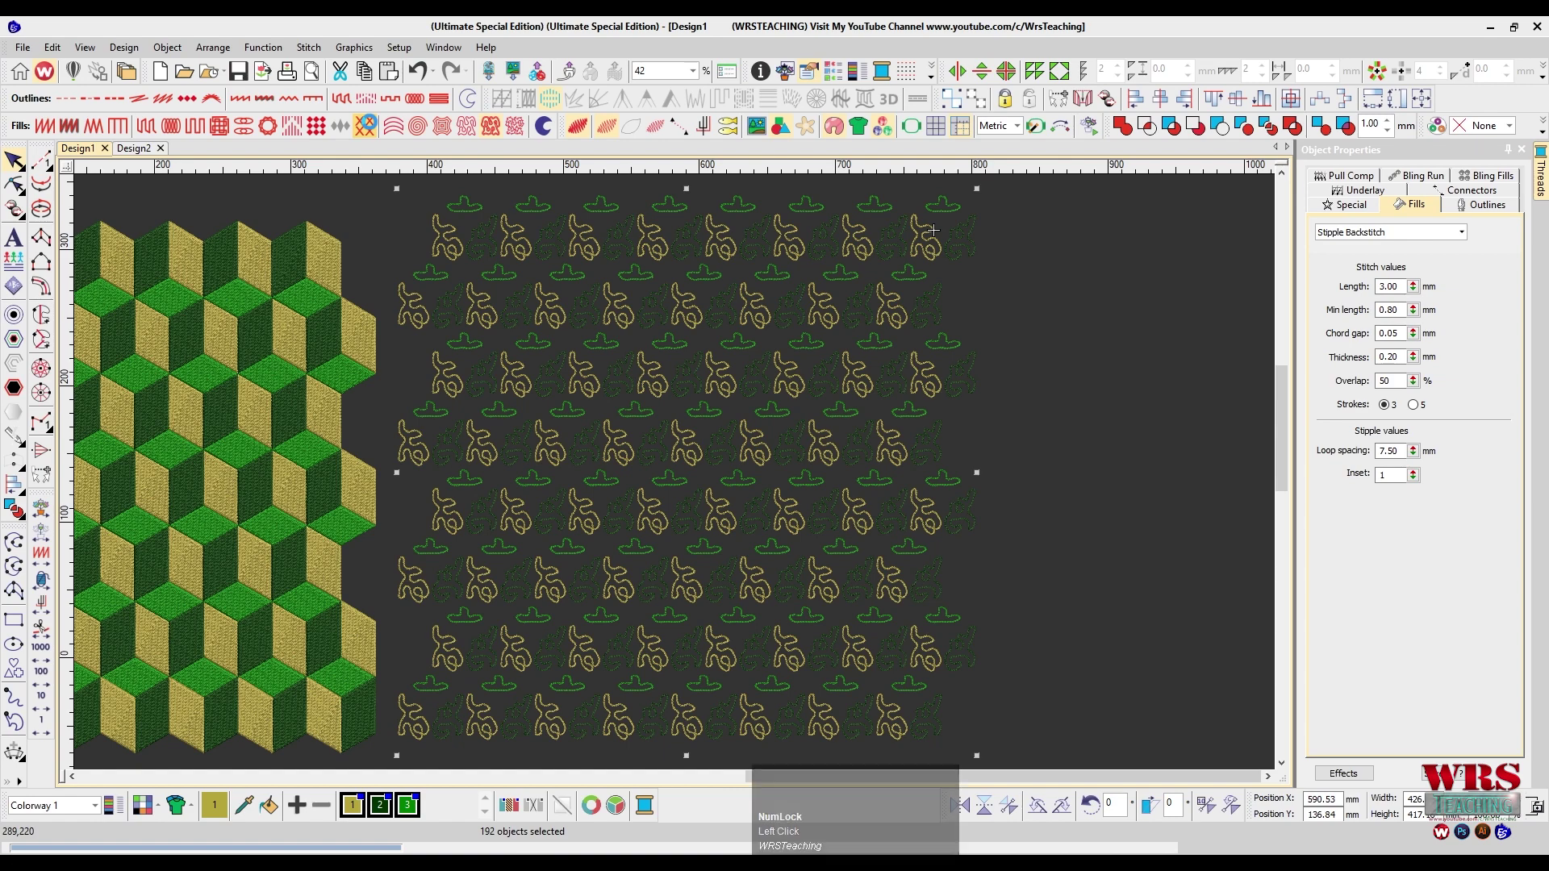
pyautogui.click(319, 127)
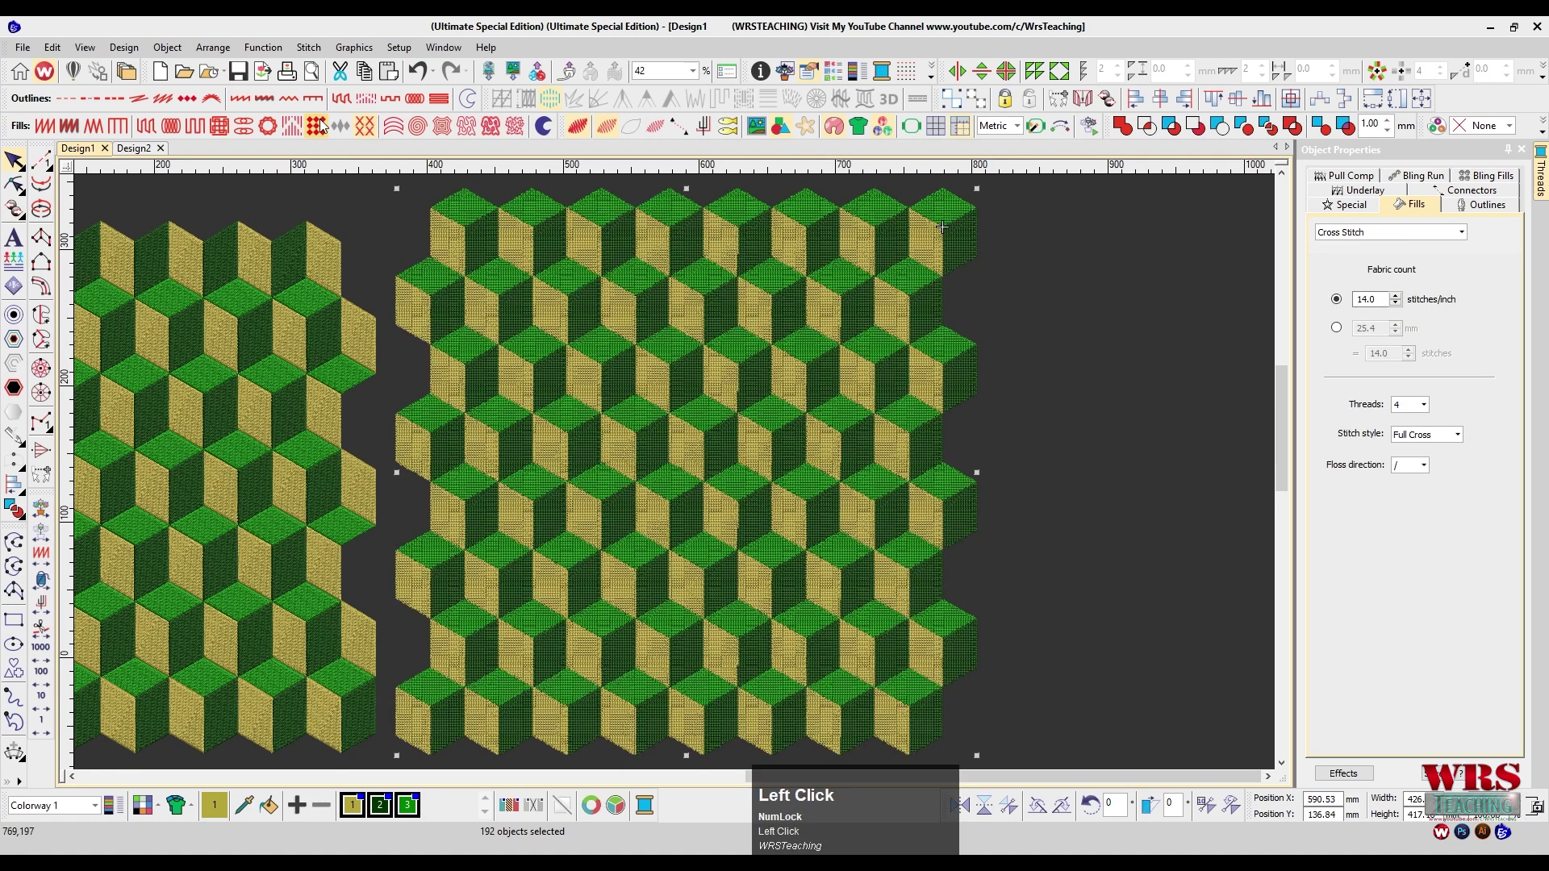
pyautogui.press('z')
pyautogui.press('z')
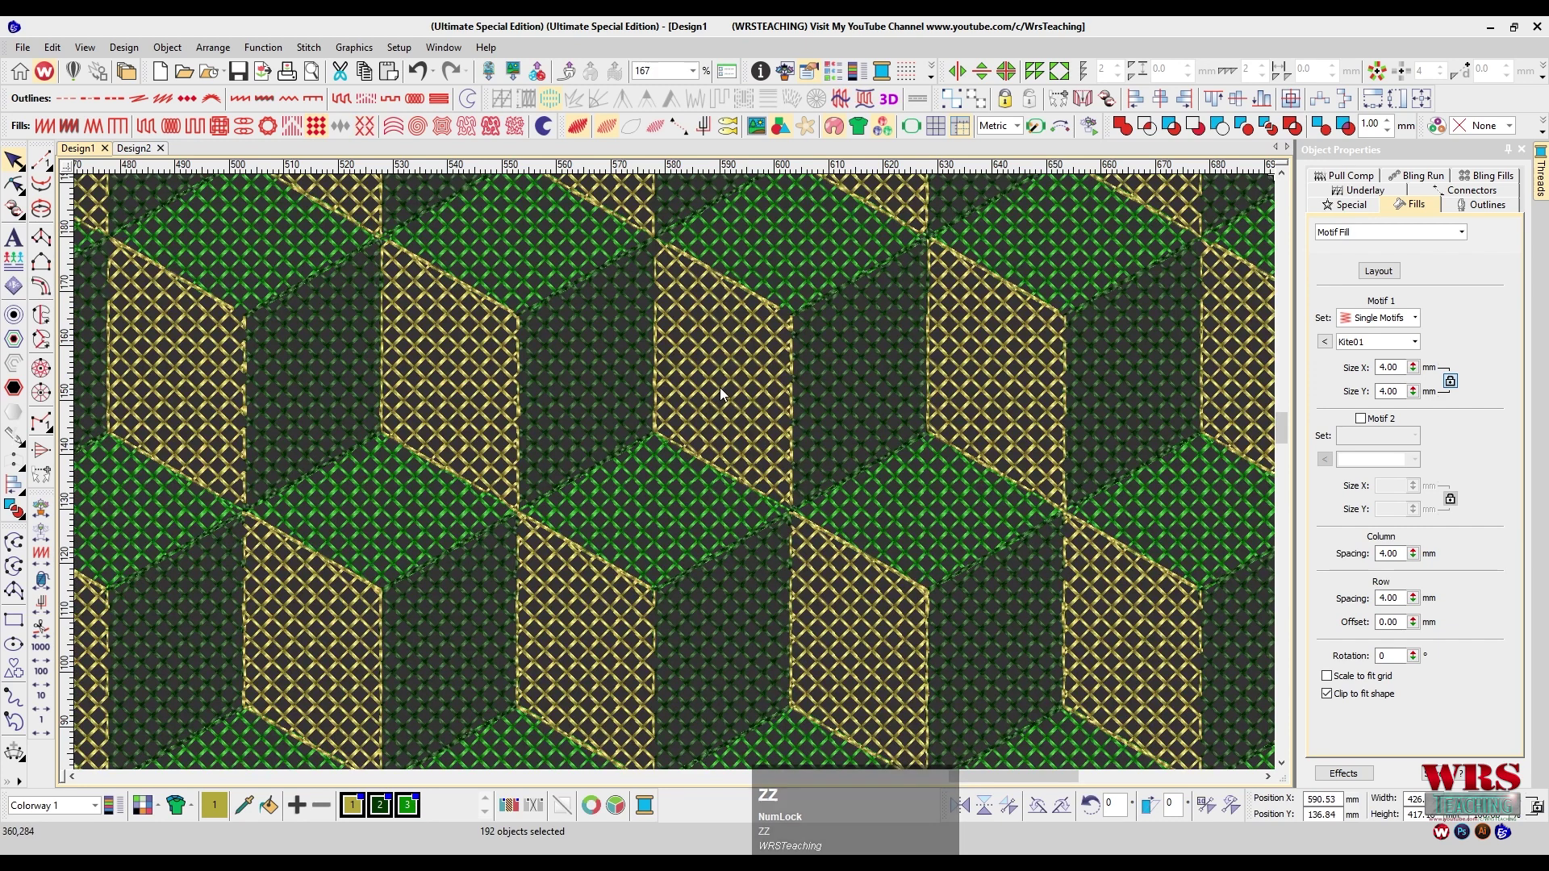
# Convert the whole new cube pattern back to a Tatami fill
pyautogui.press('F2')
pyautogui.click(147, 127)
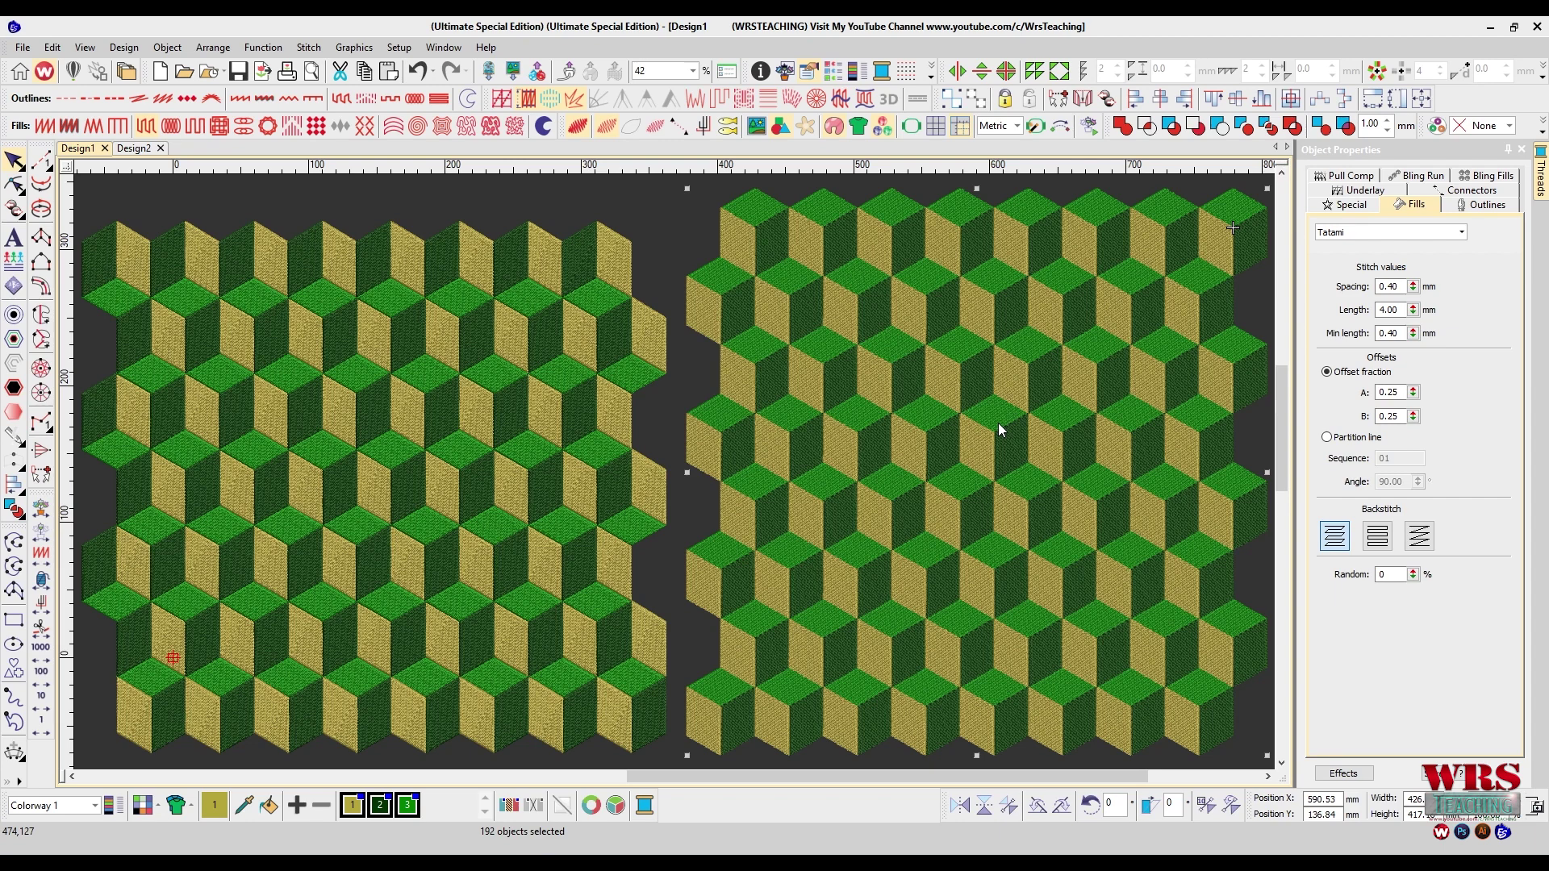
# Select the leftmost bright green top face in the fifth row of the new cube pattern and undo its accidental shift
pyautogui.press('z')
pyautogui.press('z')
pyautogui.keyDown('ctrl'); pyautogui.scroll(-1, 980, 461); pyautogui.keyUp('ctrl')
pyautogui.hscroll(1, 929, 468)
pyautogui.hscroll(1, 940, 441)
pyautogui.press('z')
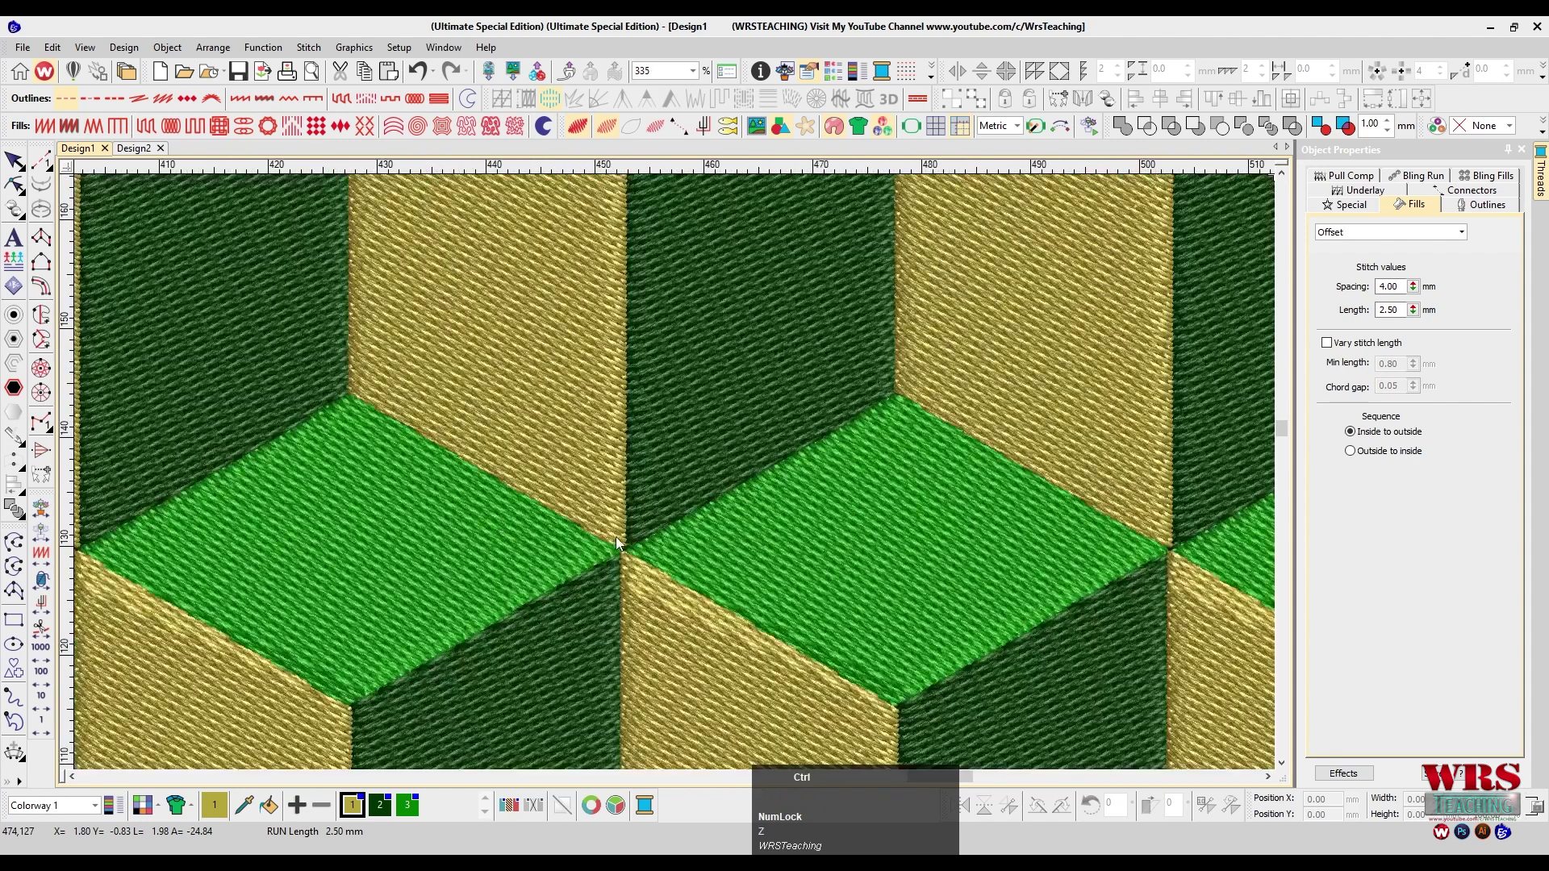
pyautogui.hscroll(-1, 616, 536)
pyautogui.click(539, 542)
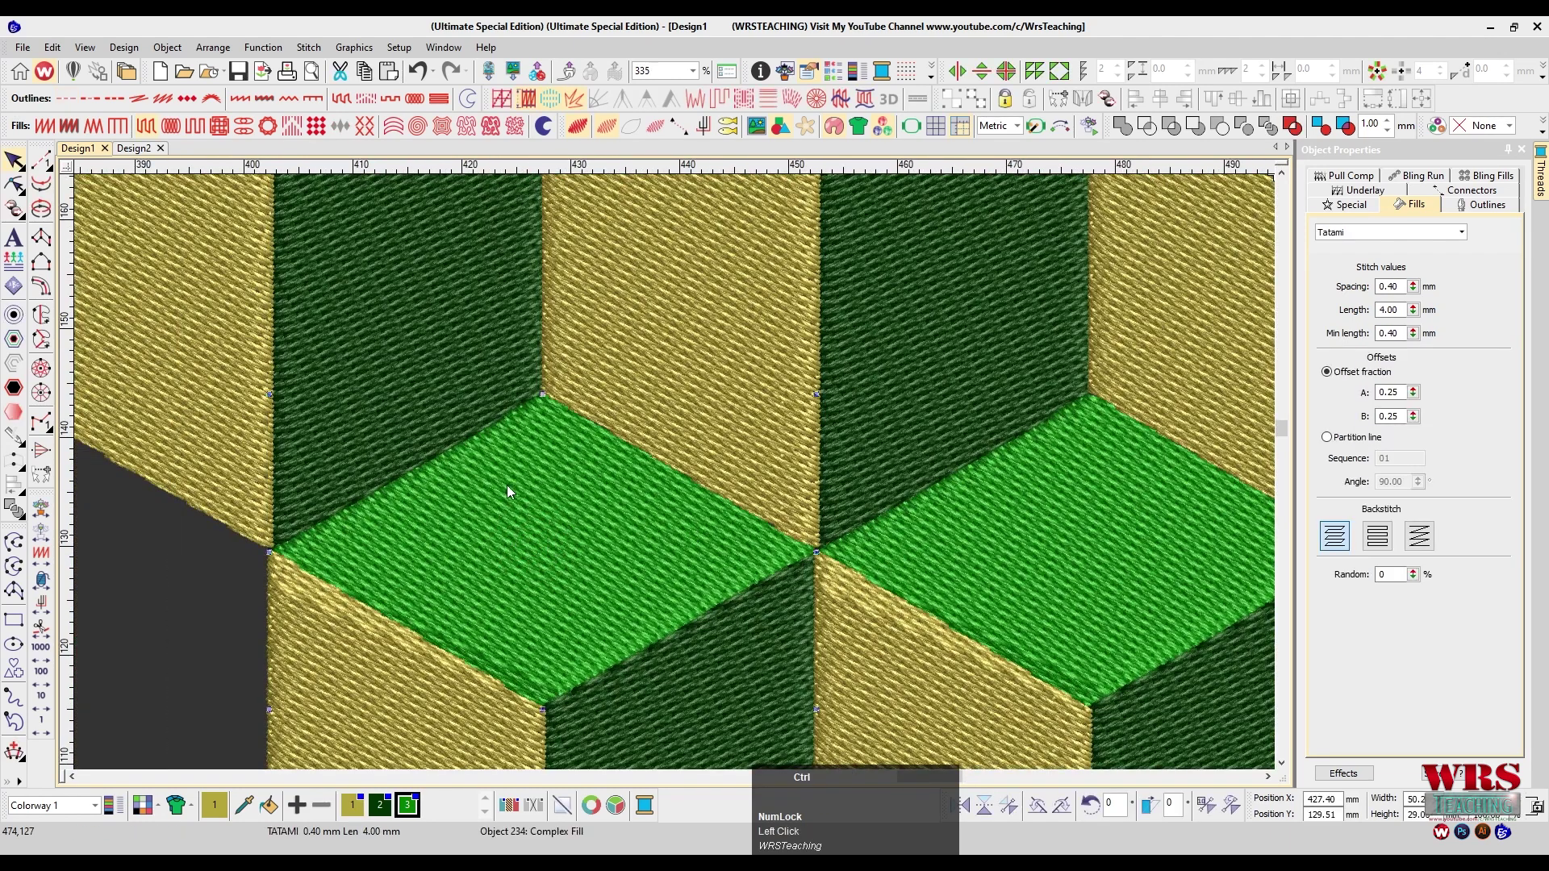
pyautogui.click(595, 508)
pyautogui.hotkey('ctrl', 'z')
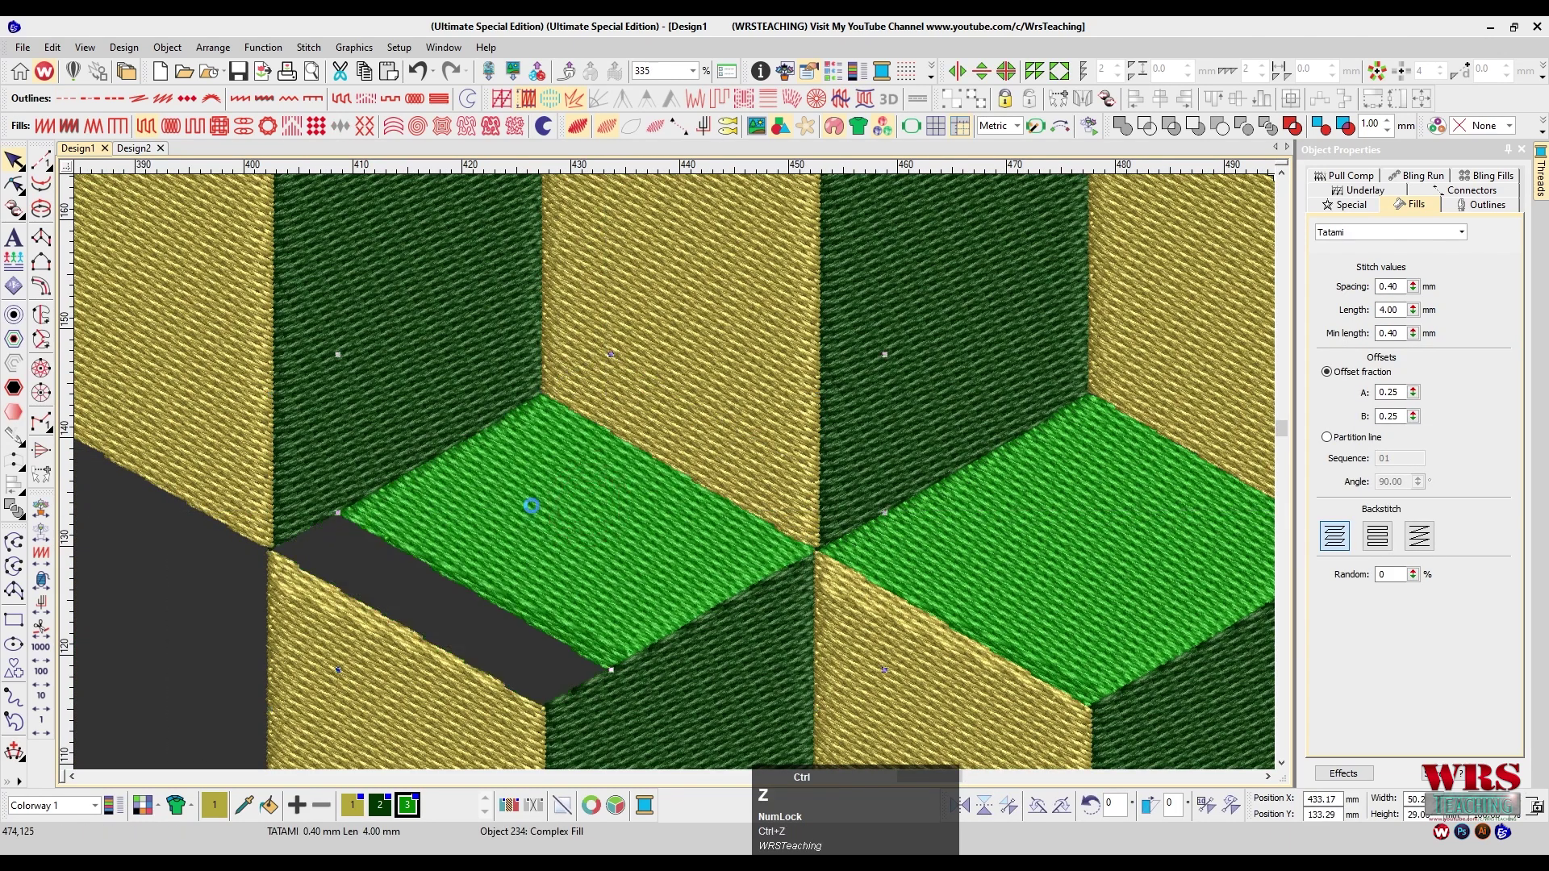
# Try Motif Fill, Cross Stitch and Contour on the selected green face, settle on a Spiral fill and deselect it
pyautogui.click(316, 129)
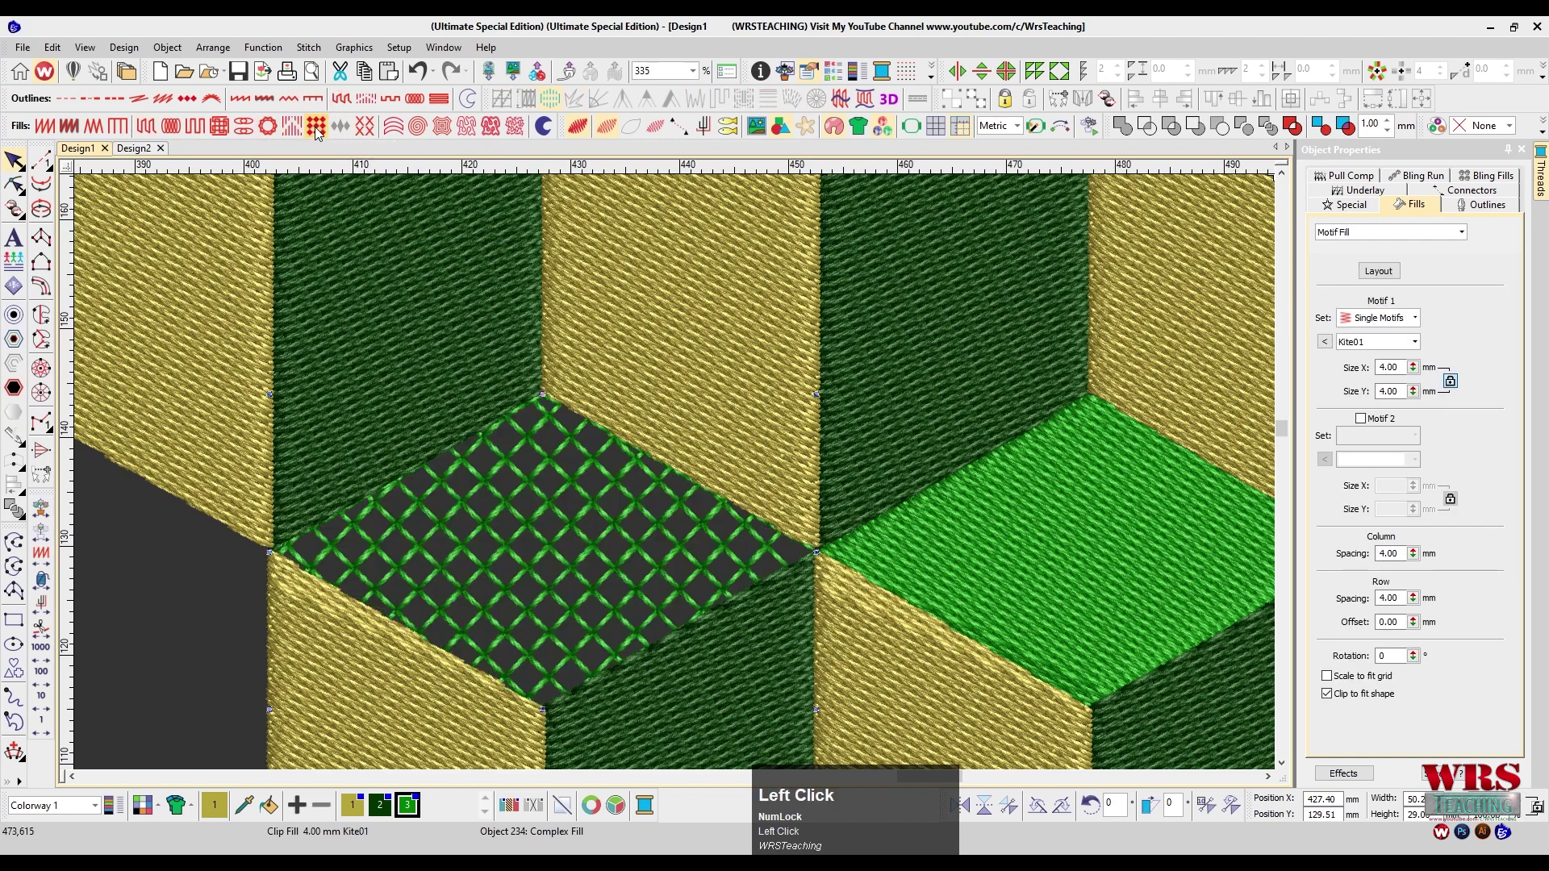
pyautogui.click(367, 126)
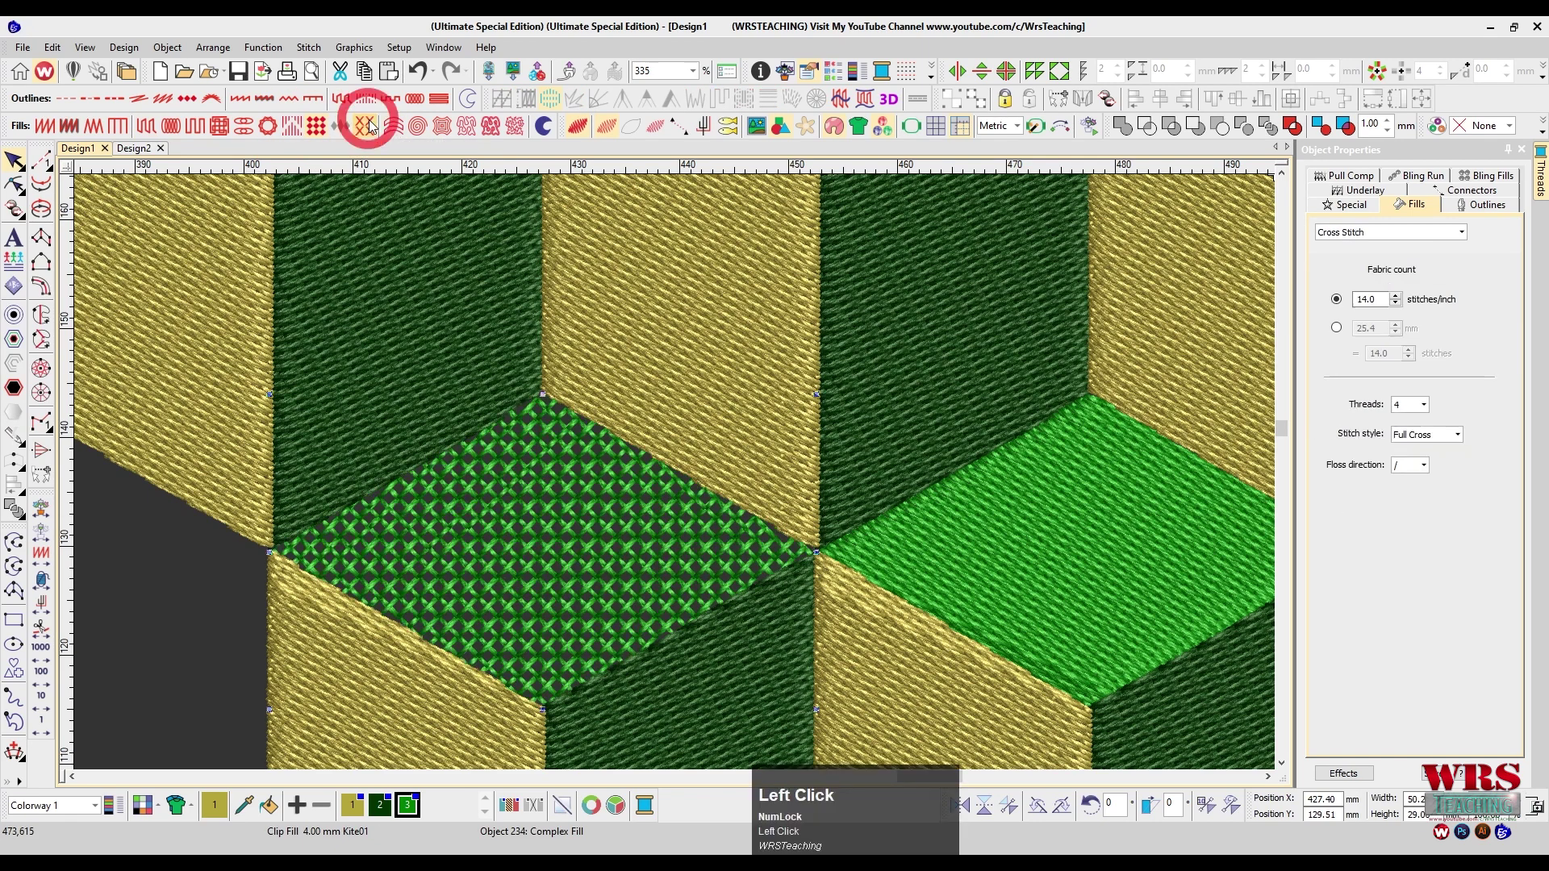
pyautogui.click(418, 127)
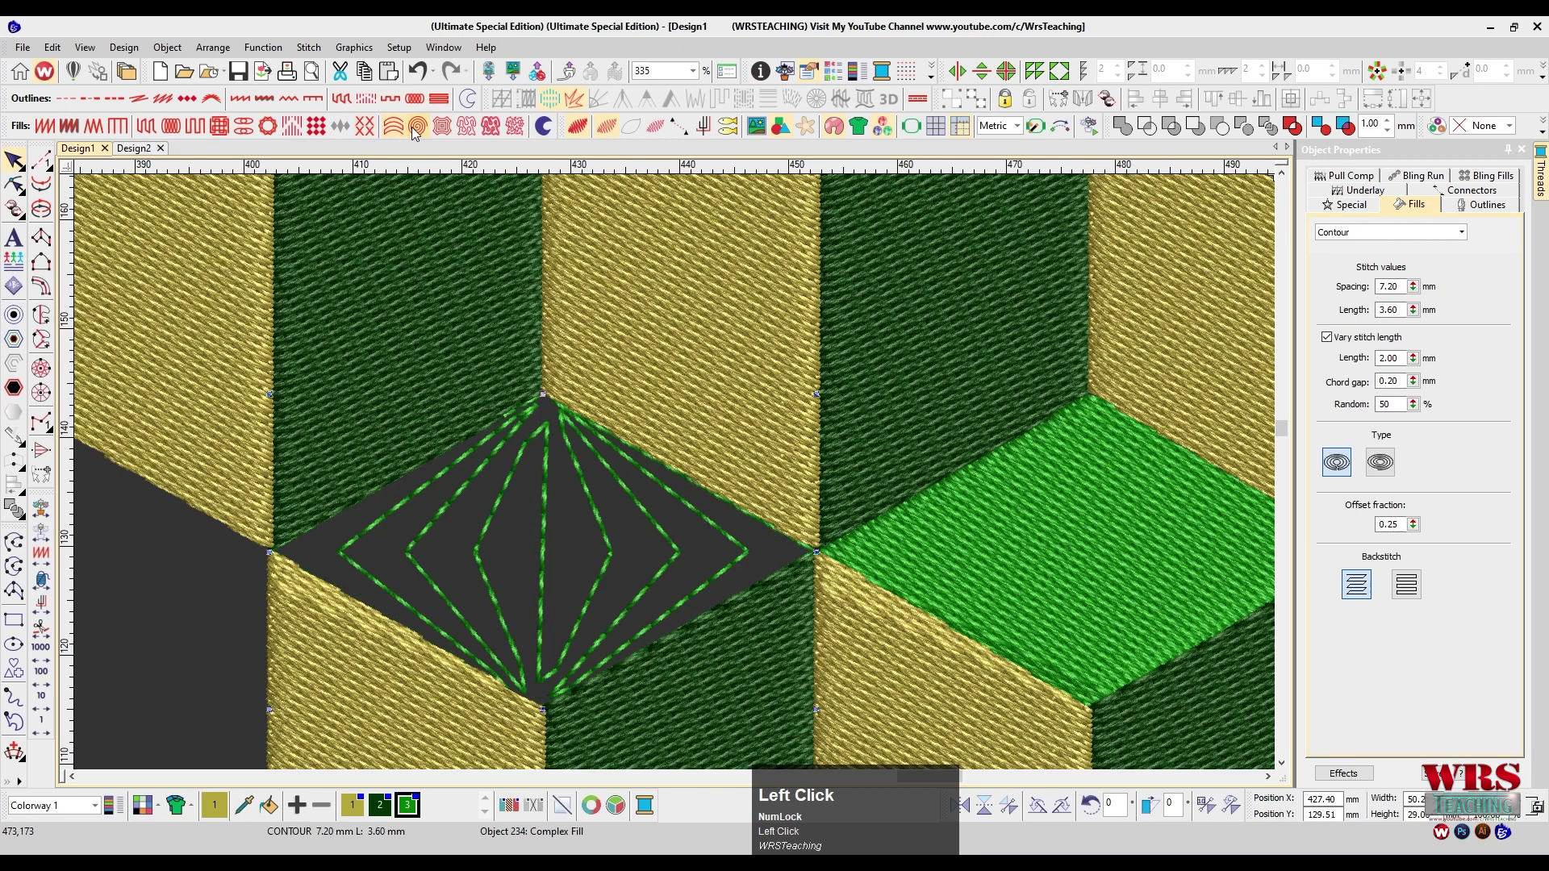
pyautogui.click(441, 126)
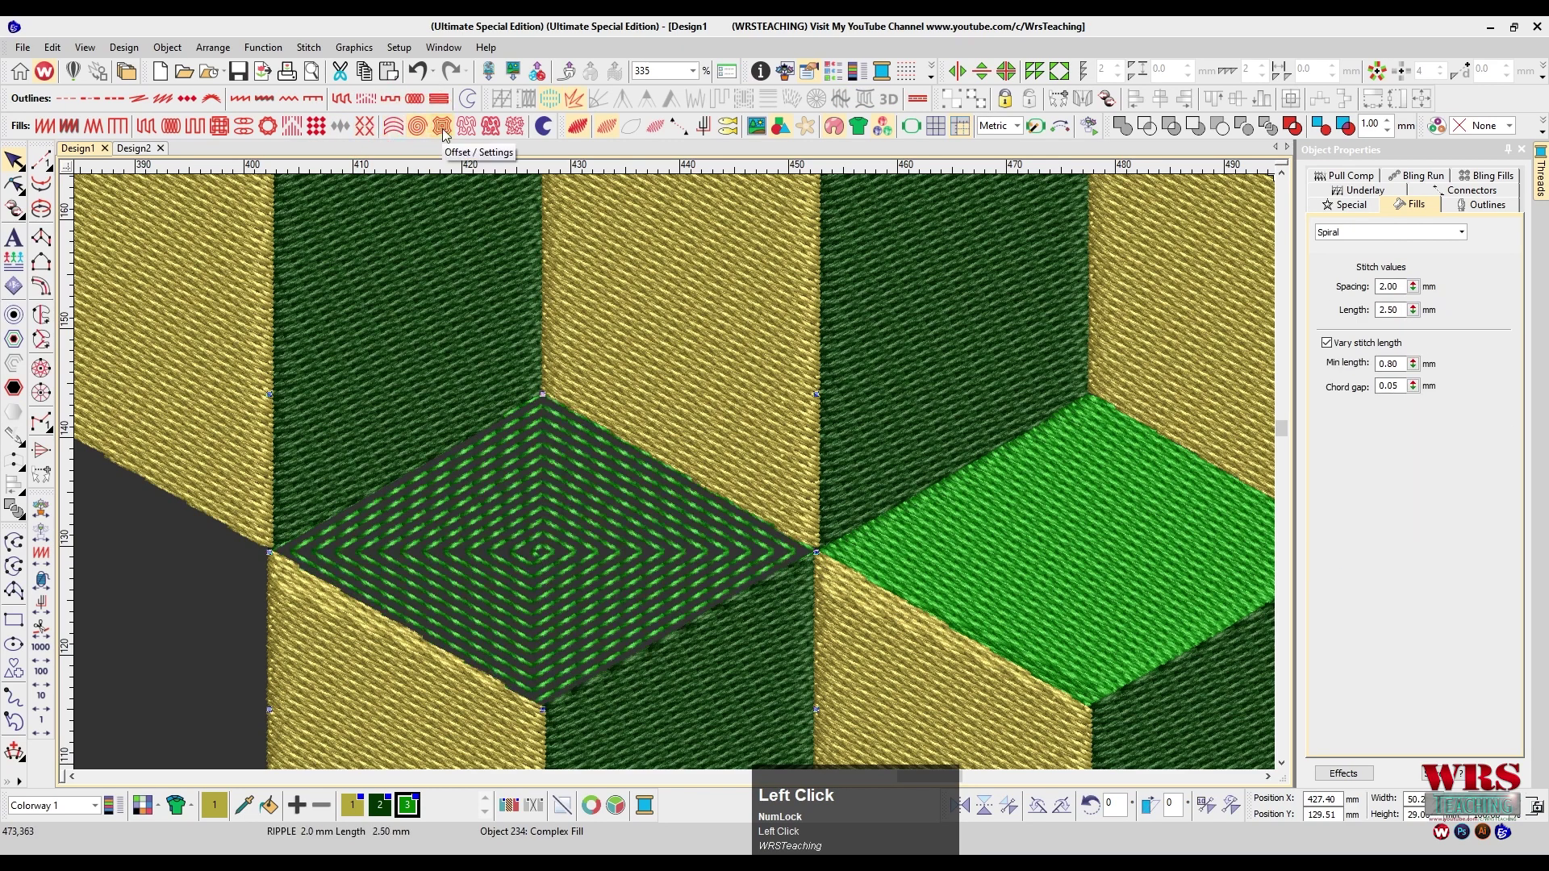
pyautogui.hotkey('shift', 'z')
pyautogui.hotkey('shift', 'z')
pyautogui.click(558, 509)
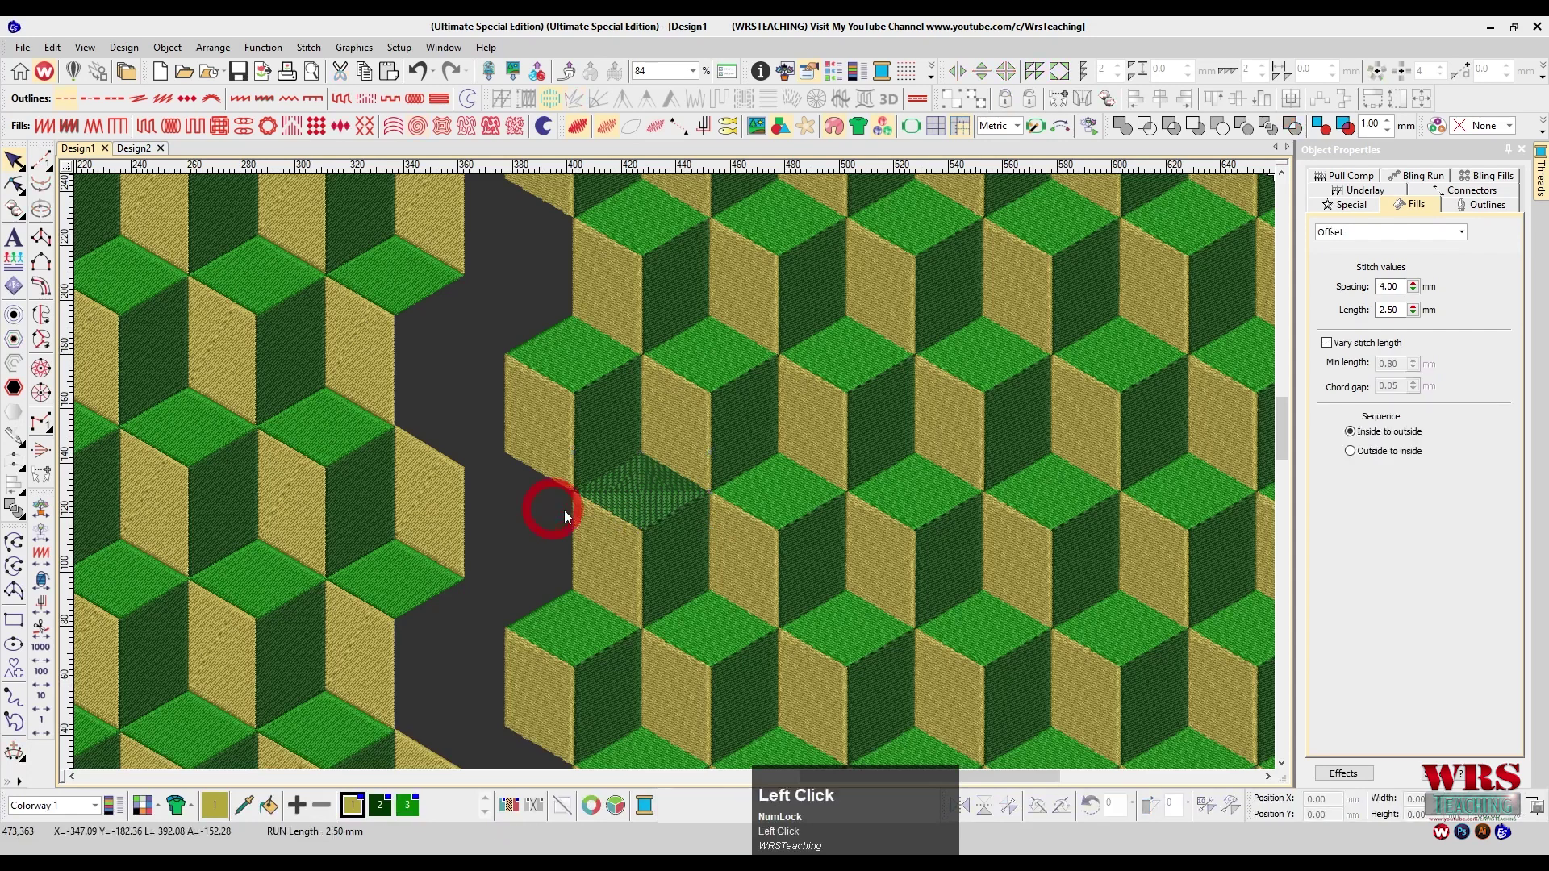
# Apply a Spiral fill to the next two bright green faces in that row, trying Offset and Stipple Fill on the second one
pyautogui.click(773, 491)
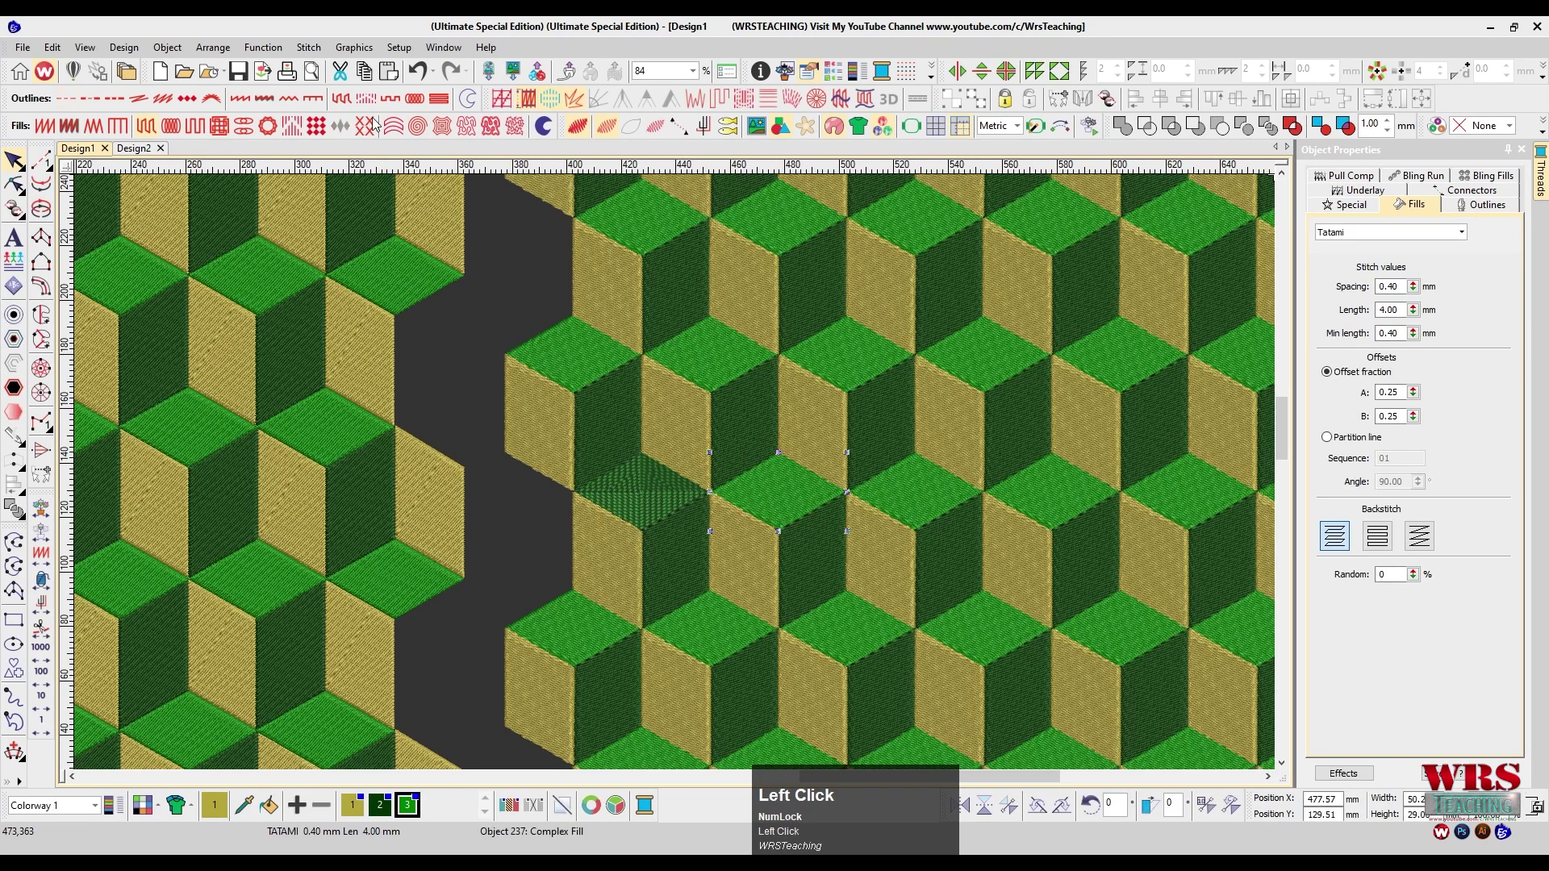
pyautogui.click(417, 126)
pyautogui.click(907, 487)
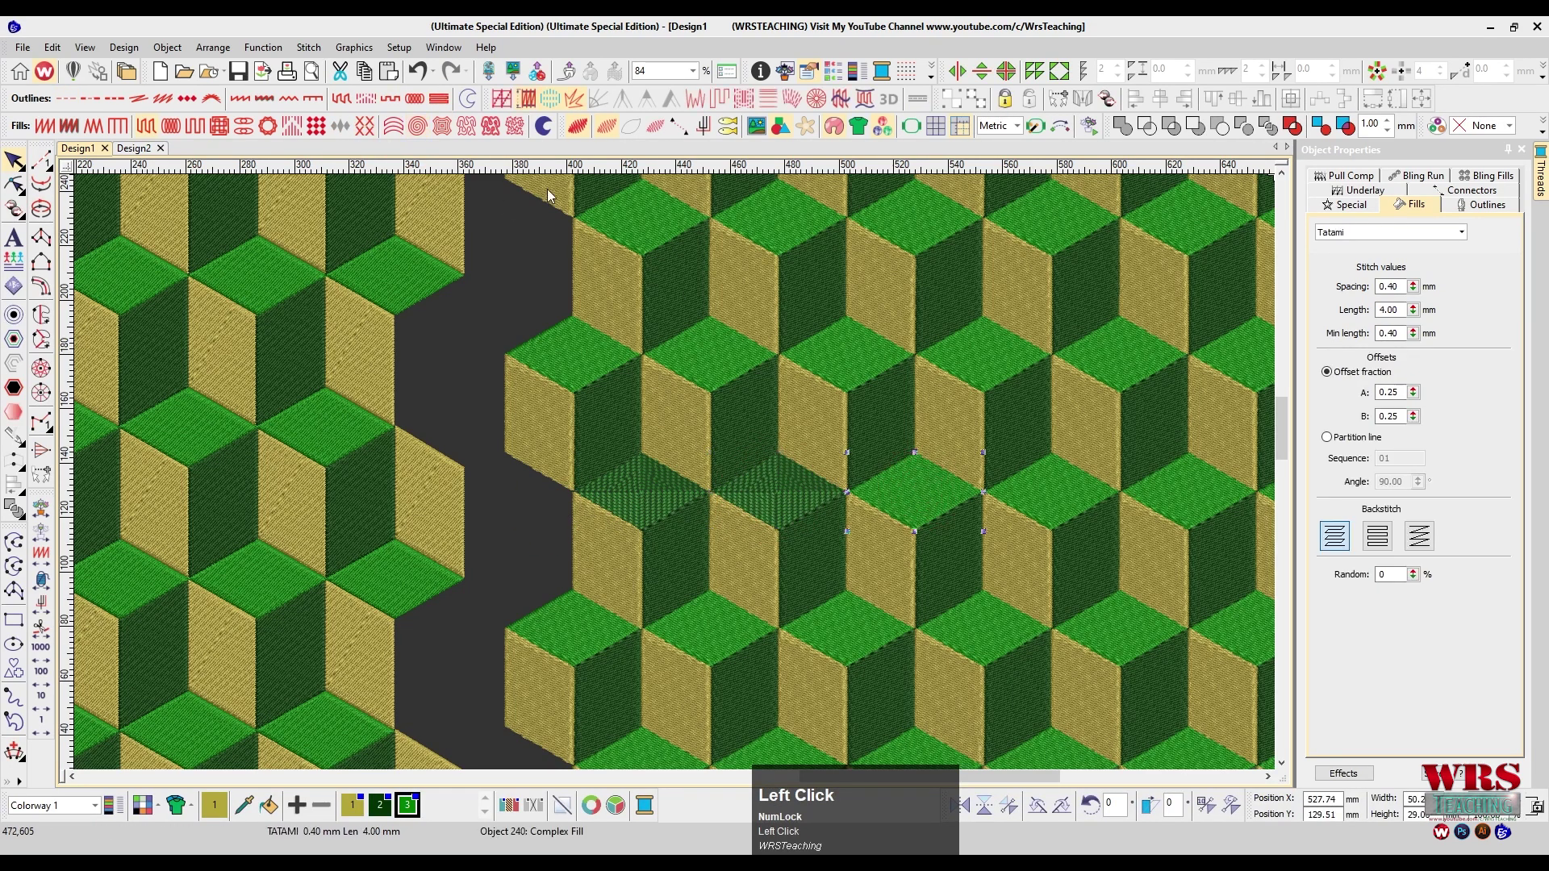
pyautogui.click(441, 127)
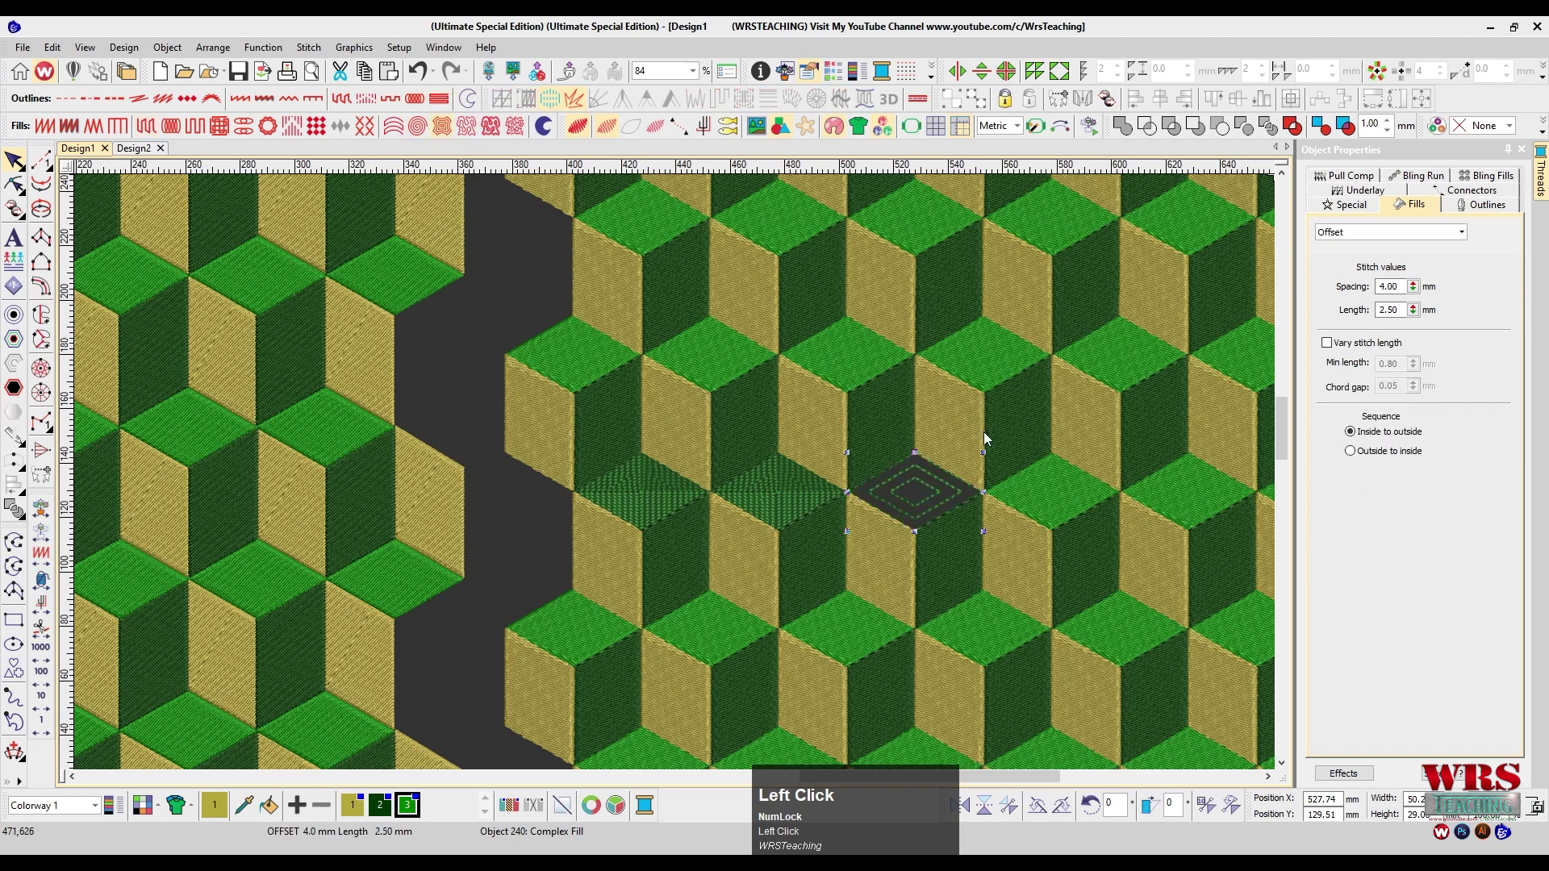
pyautogui.click(466, 126)
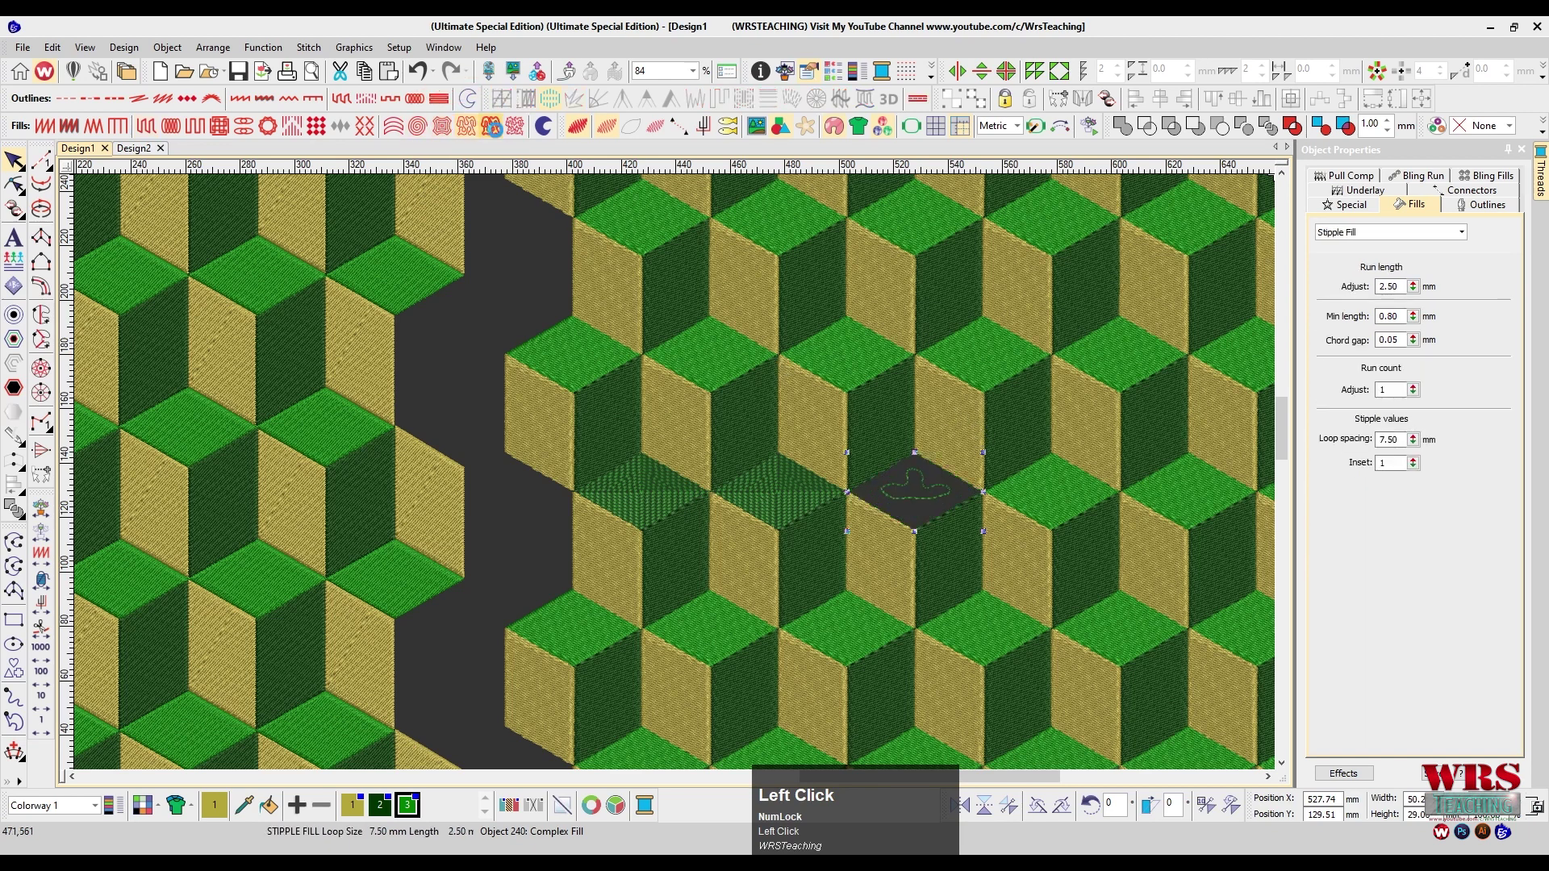
pyautogui.click(490, 126)
pyautogui.click(418, 126)
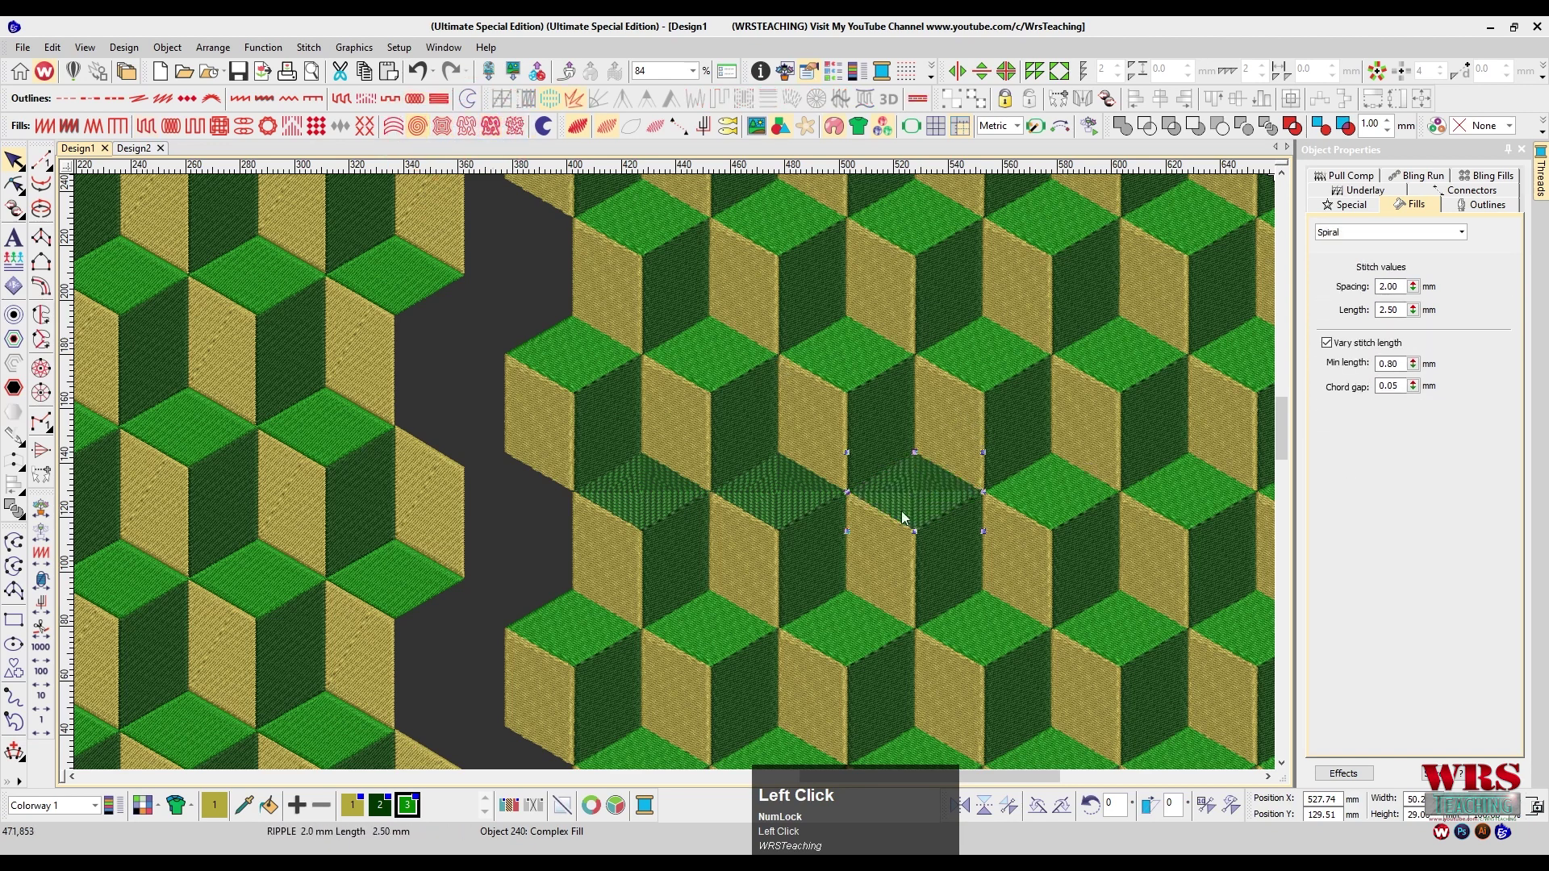
pyautogui.hotkey('shift', 'z')
pyautogui.click(1175, 452)
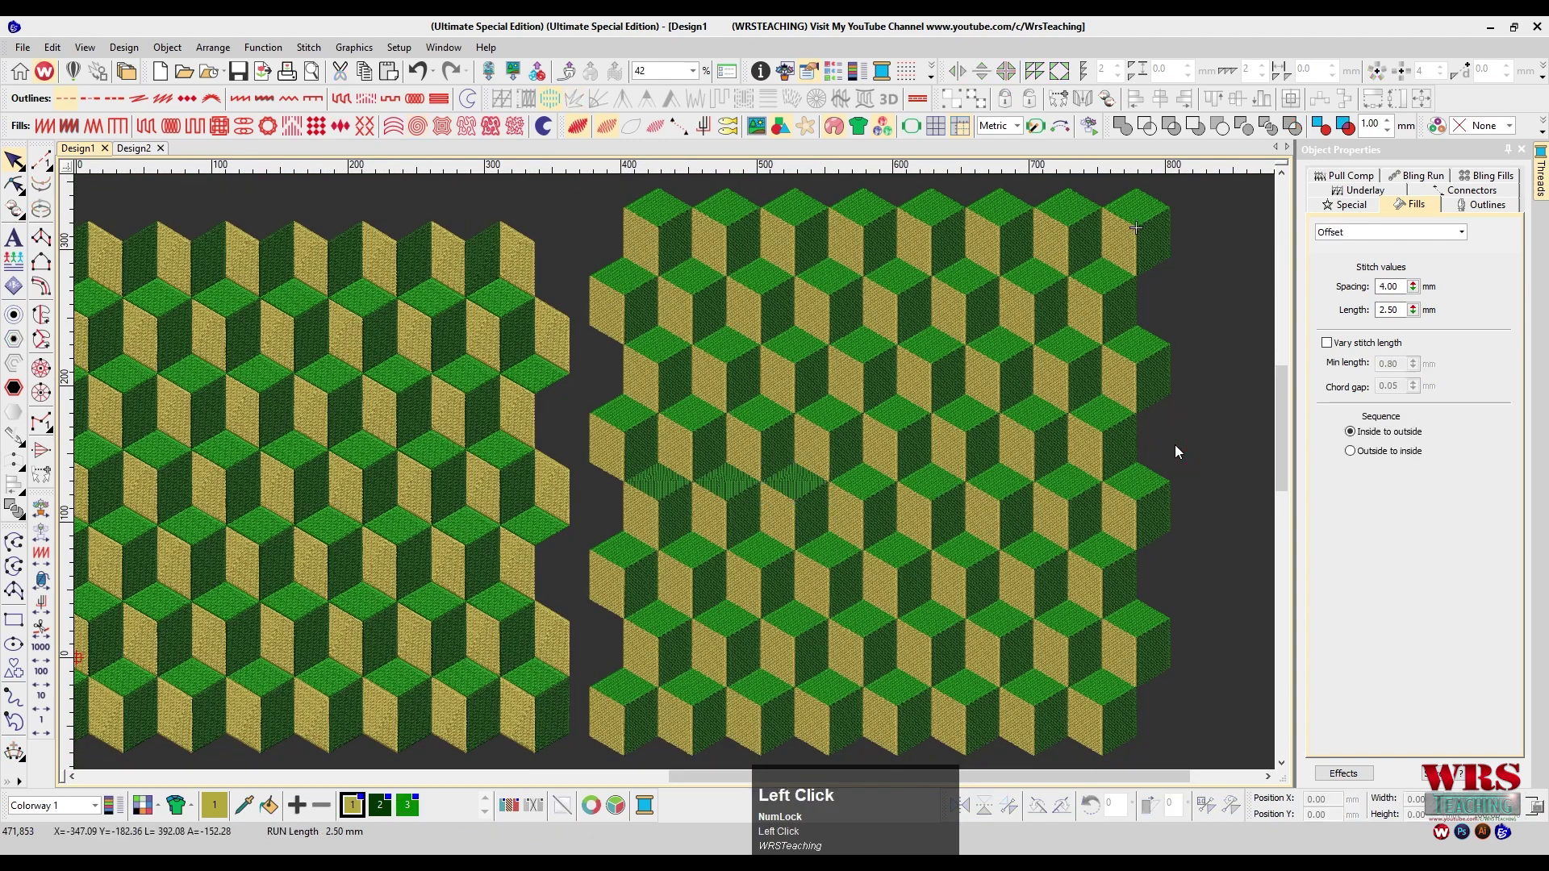